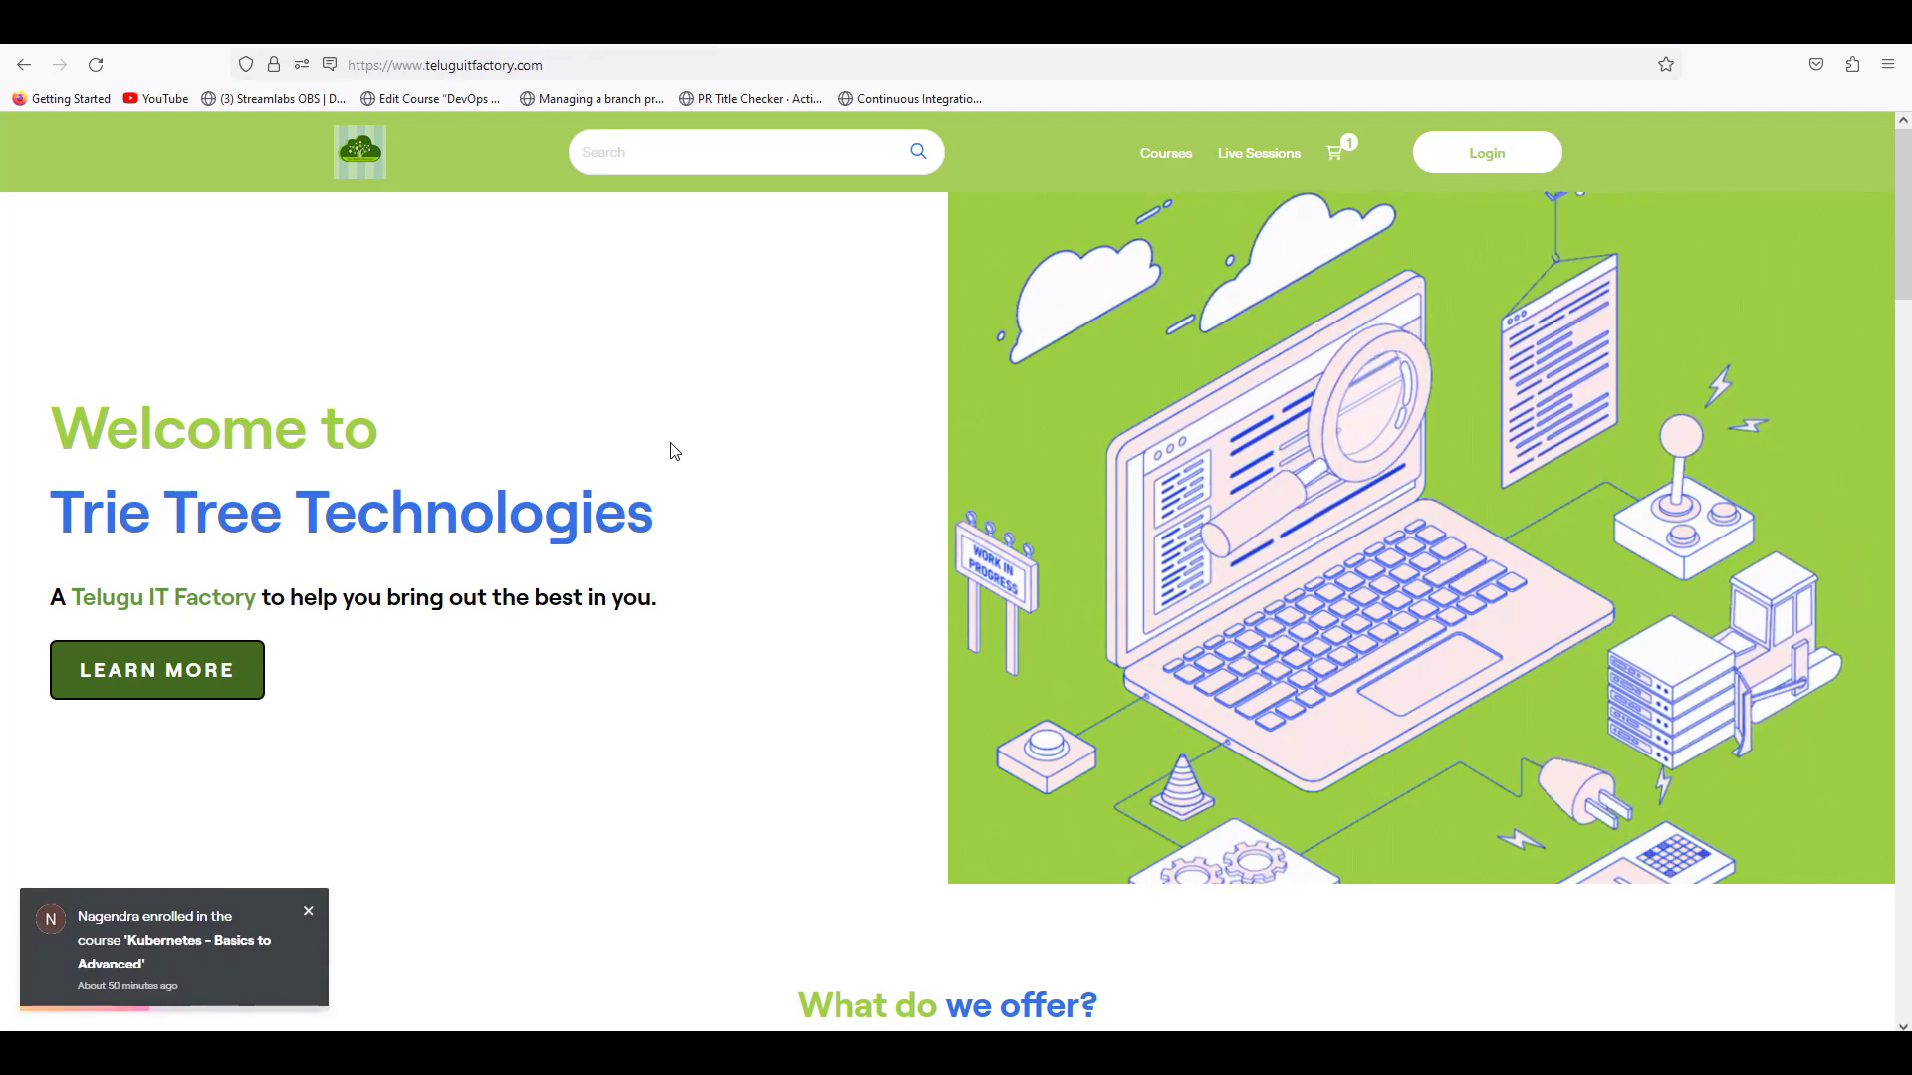
Step: Go to the course store and open the Complete RedHat Linux course page
click(1166, 154)
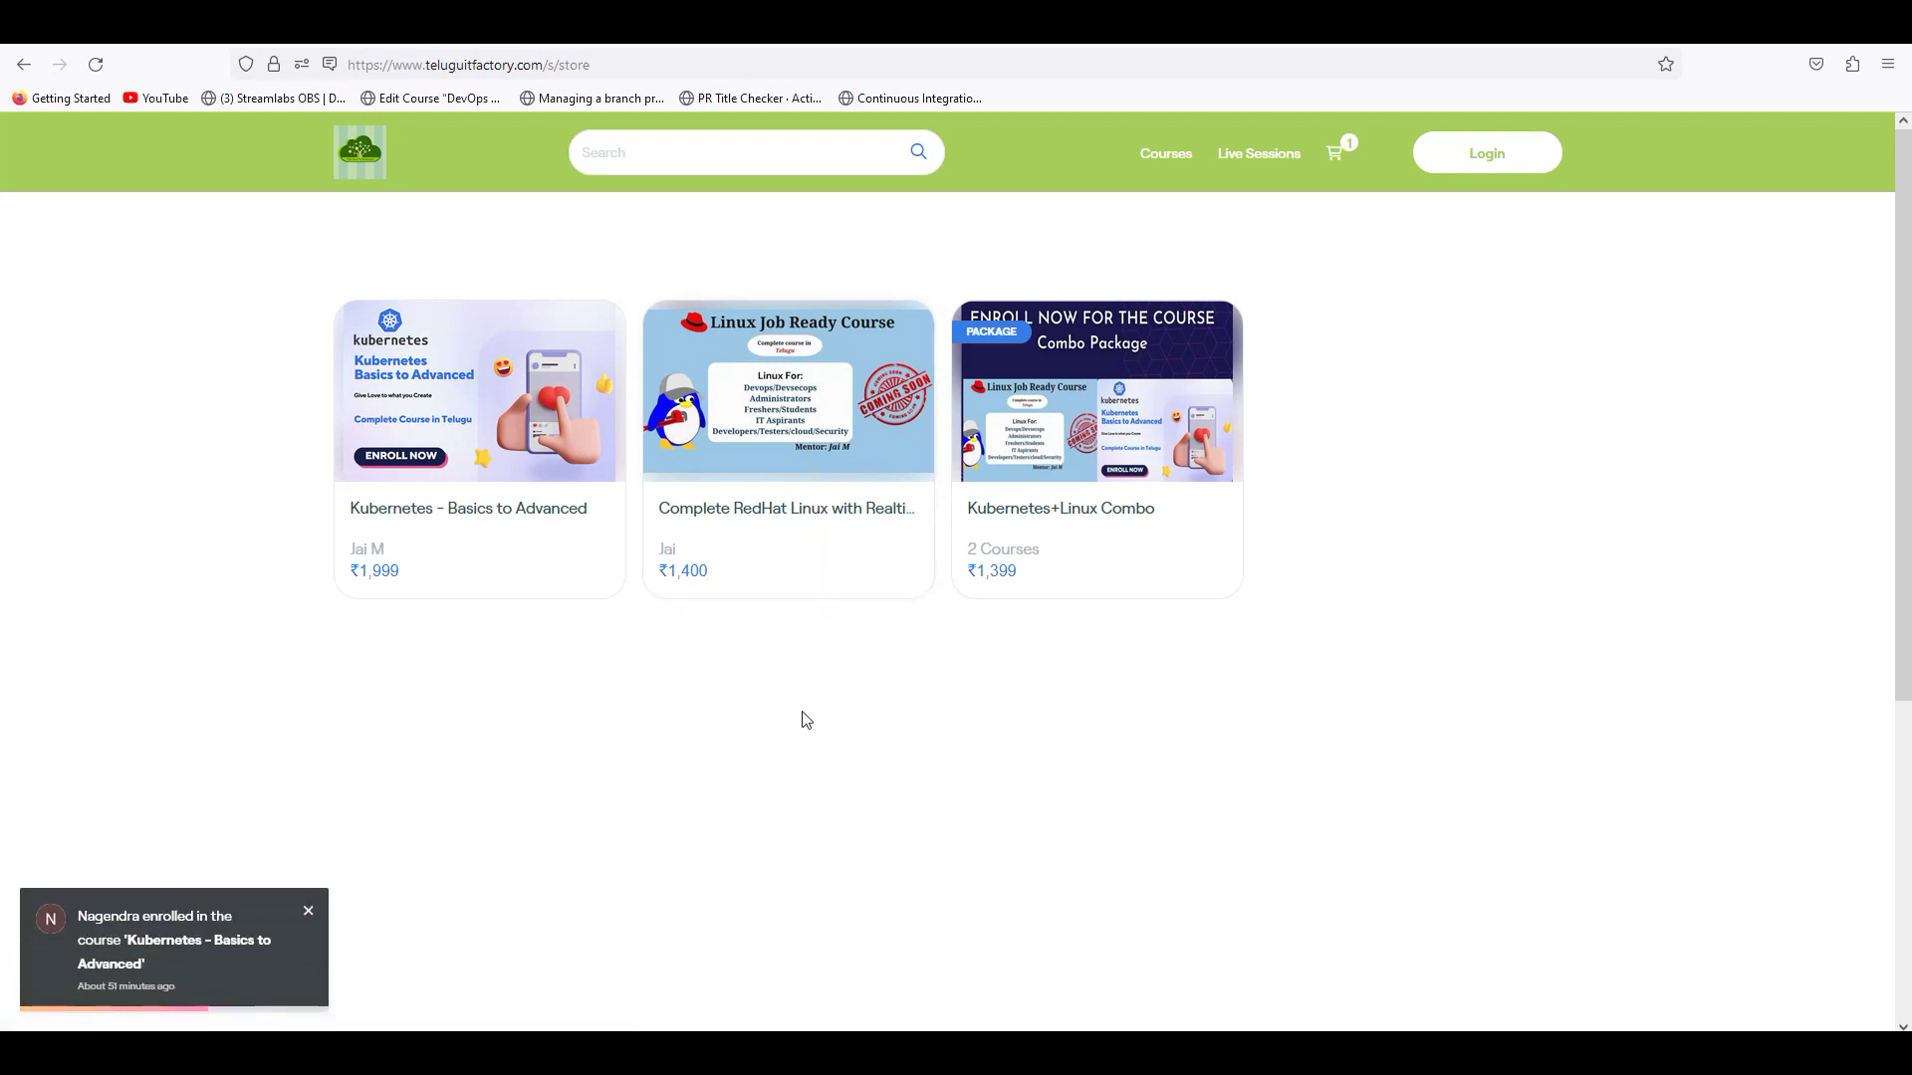
click(795, 453)
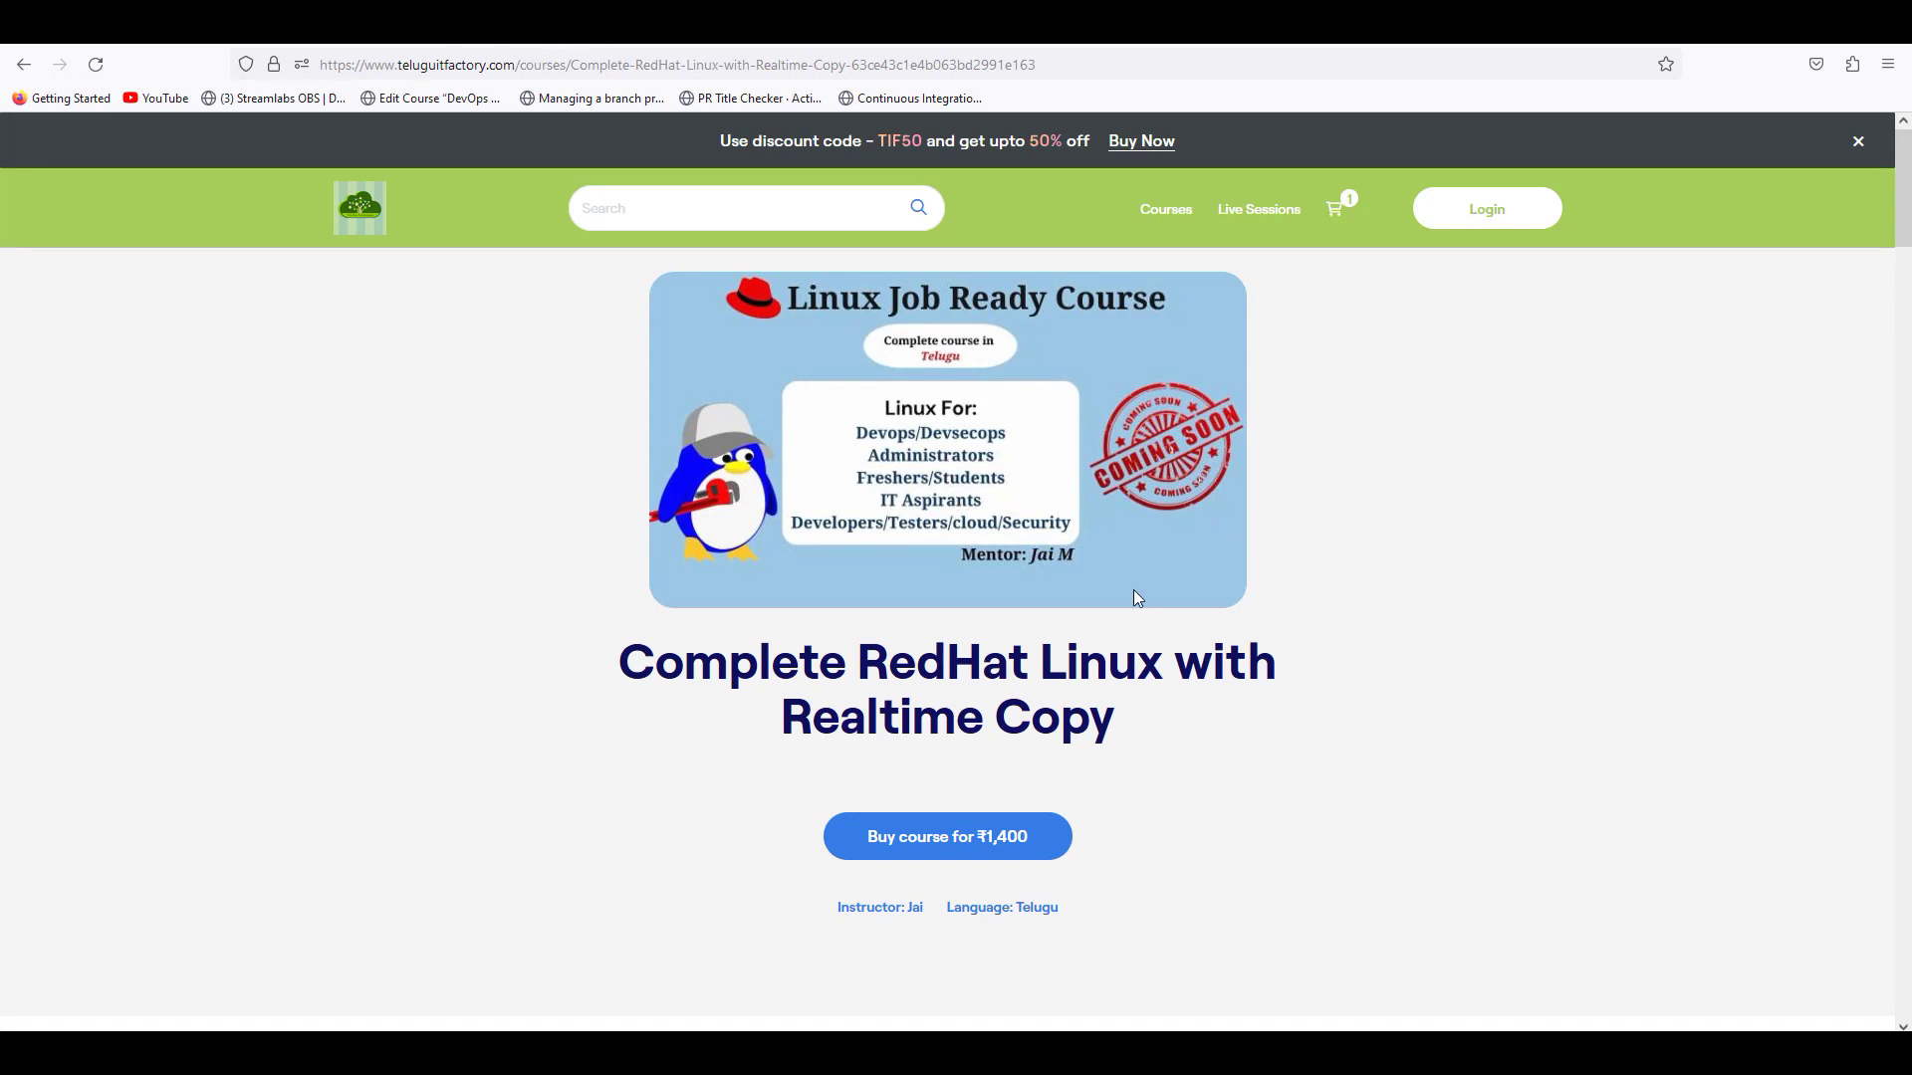
scroll(1120, 582, down, 3)
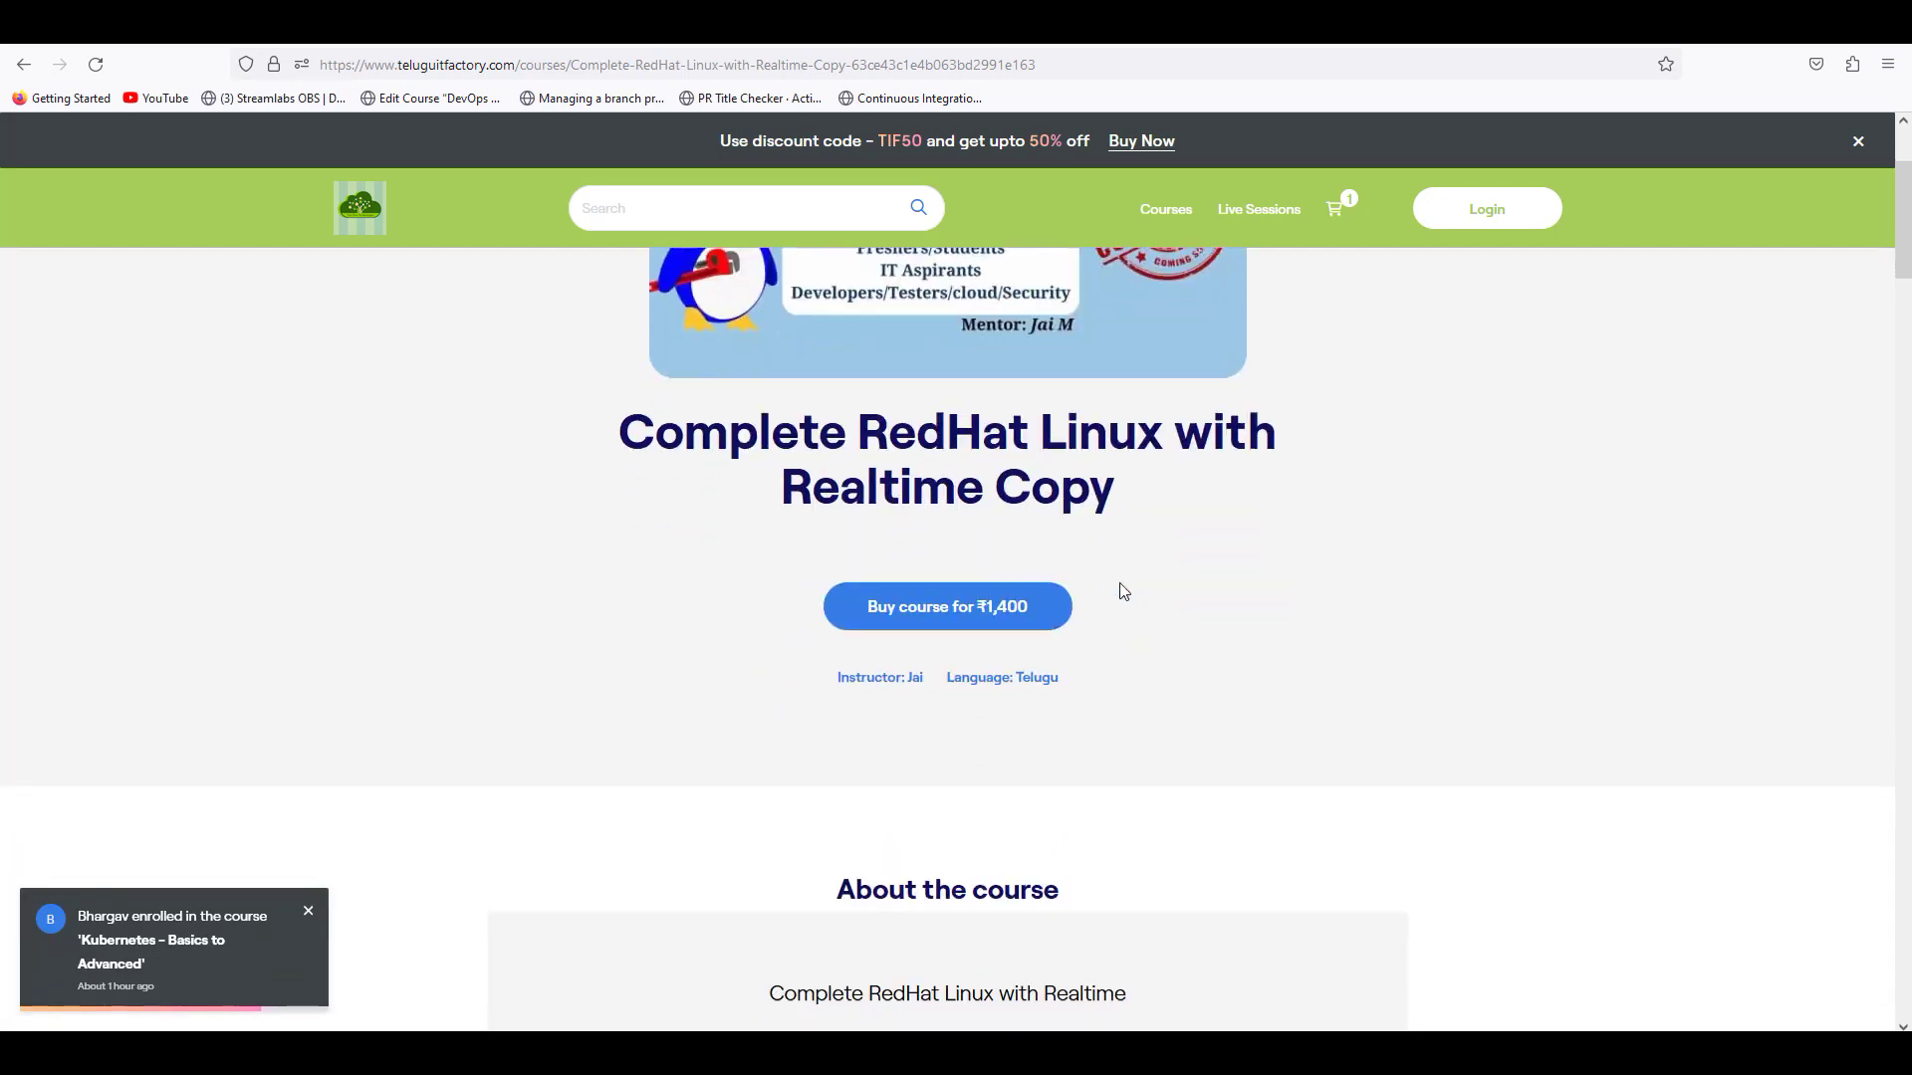
scroll(1123, 592, down, 2)
scroll(1124, 591, down, 3)
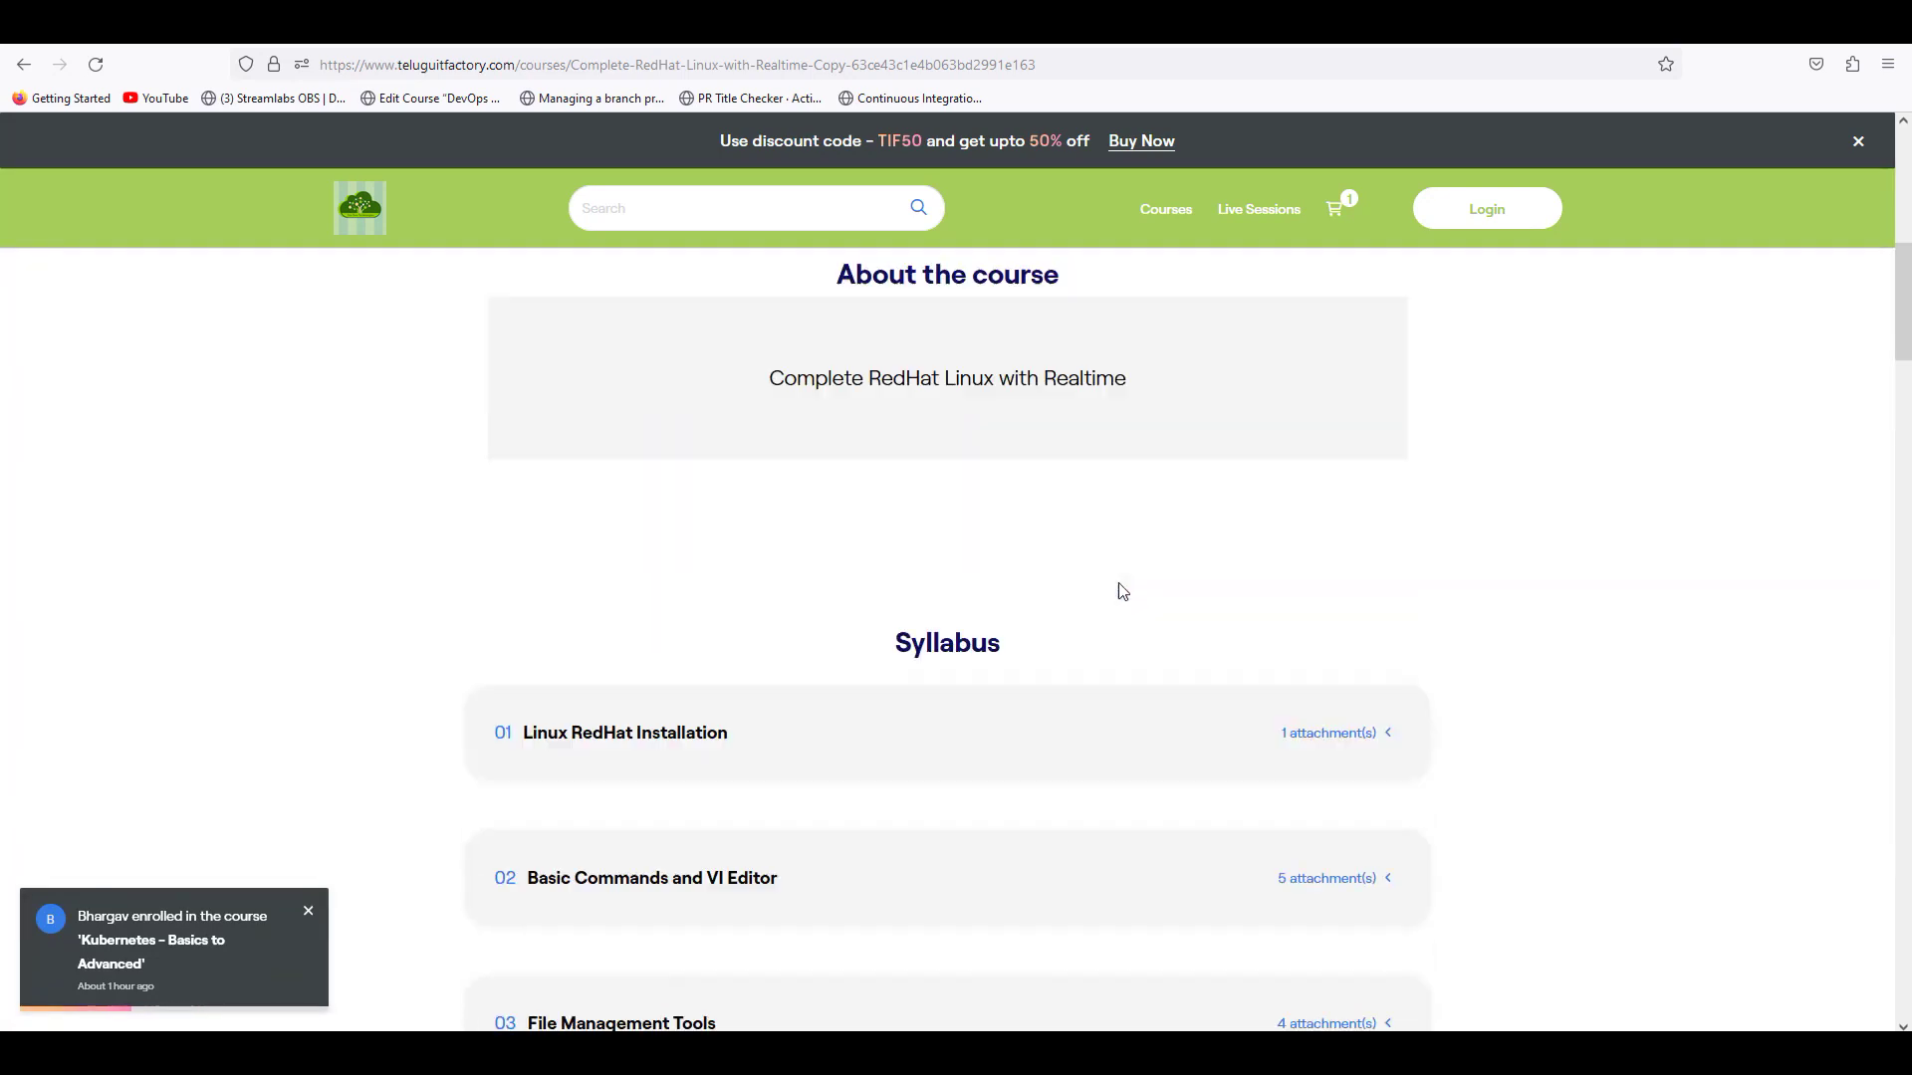
scroll(1124, 592, down, 3)
scroll(914, 587, down, 1)
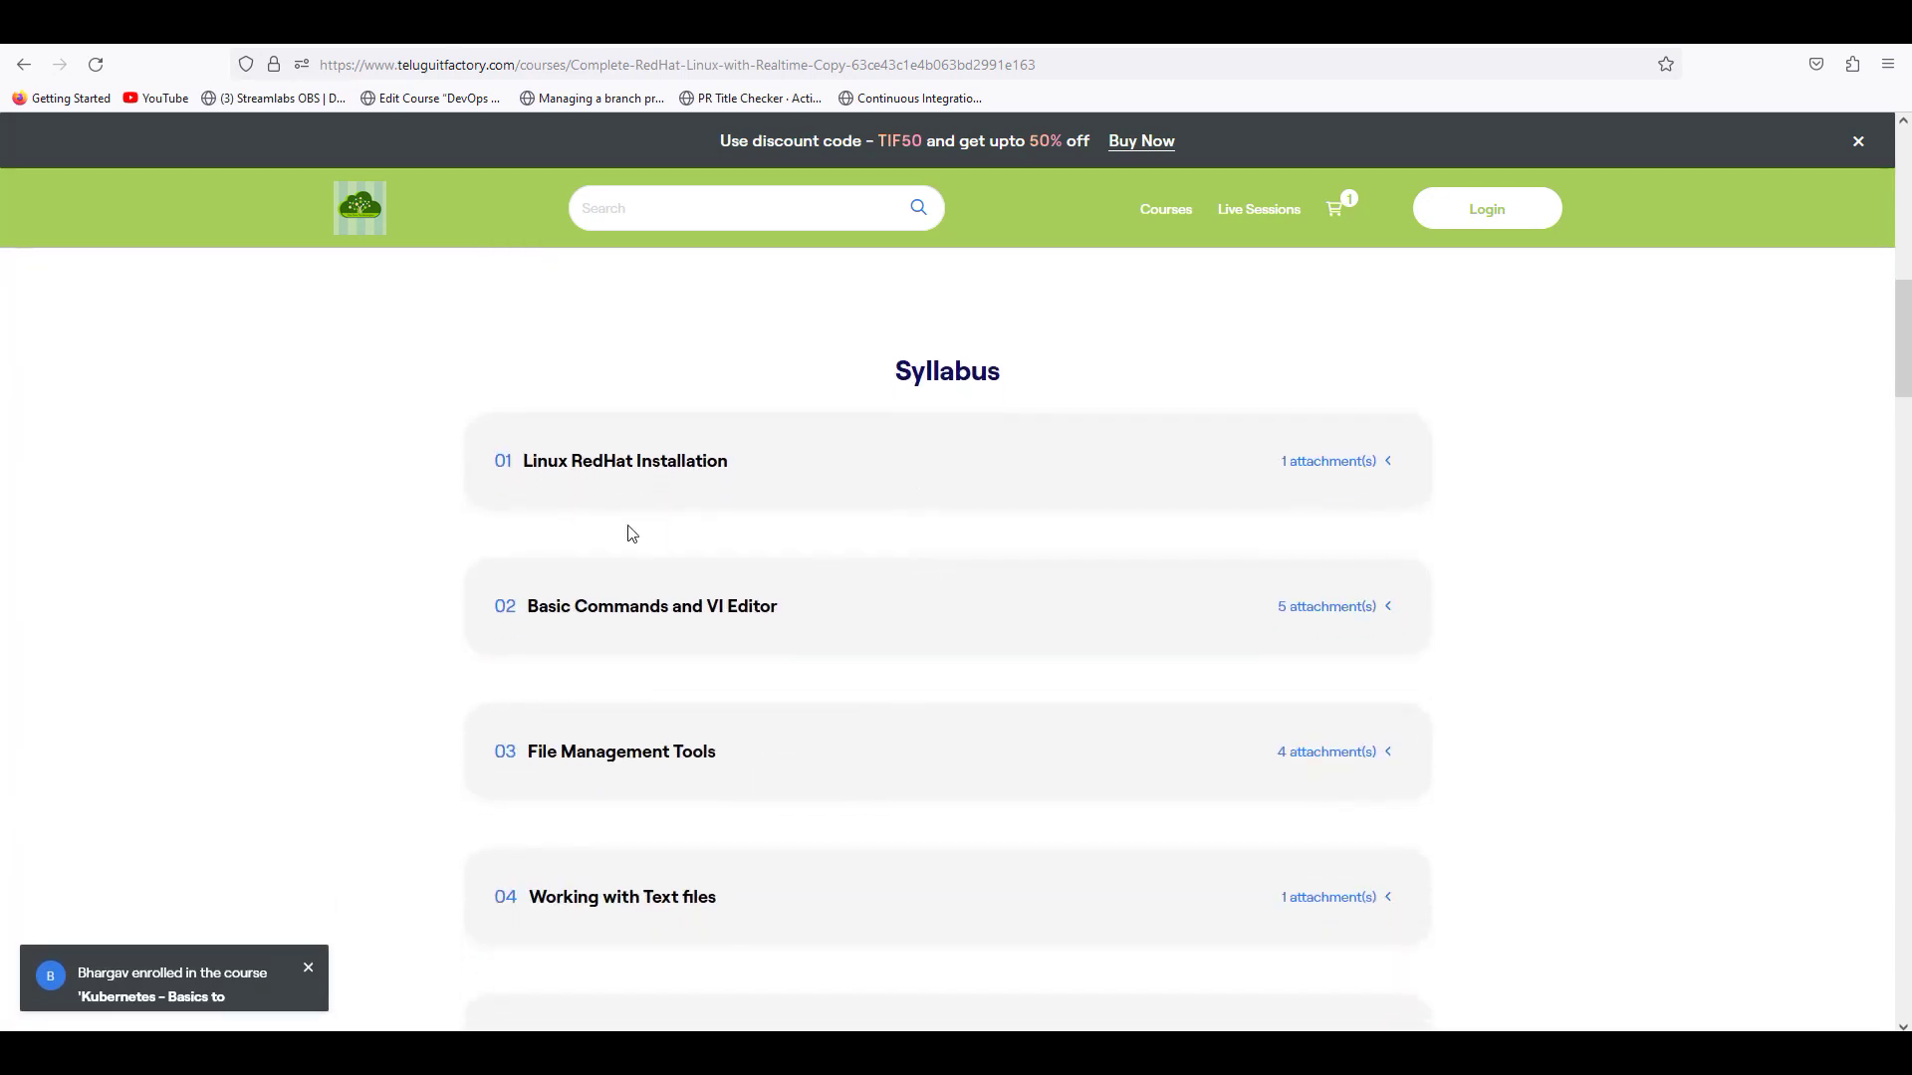
scroll(690, 496, down, 2)
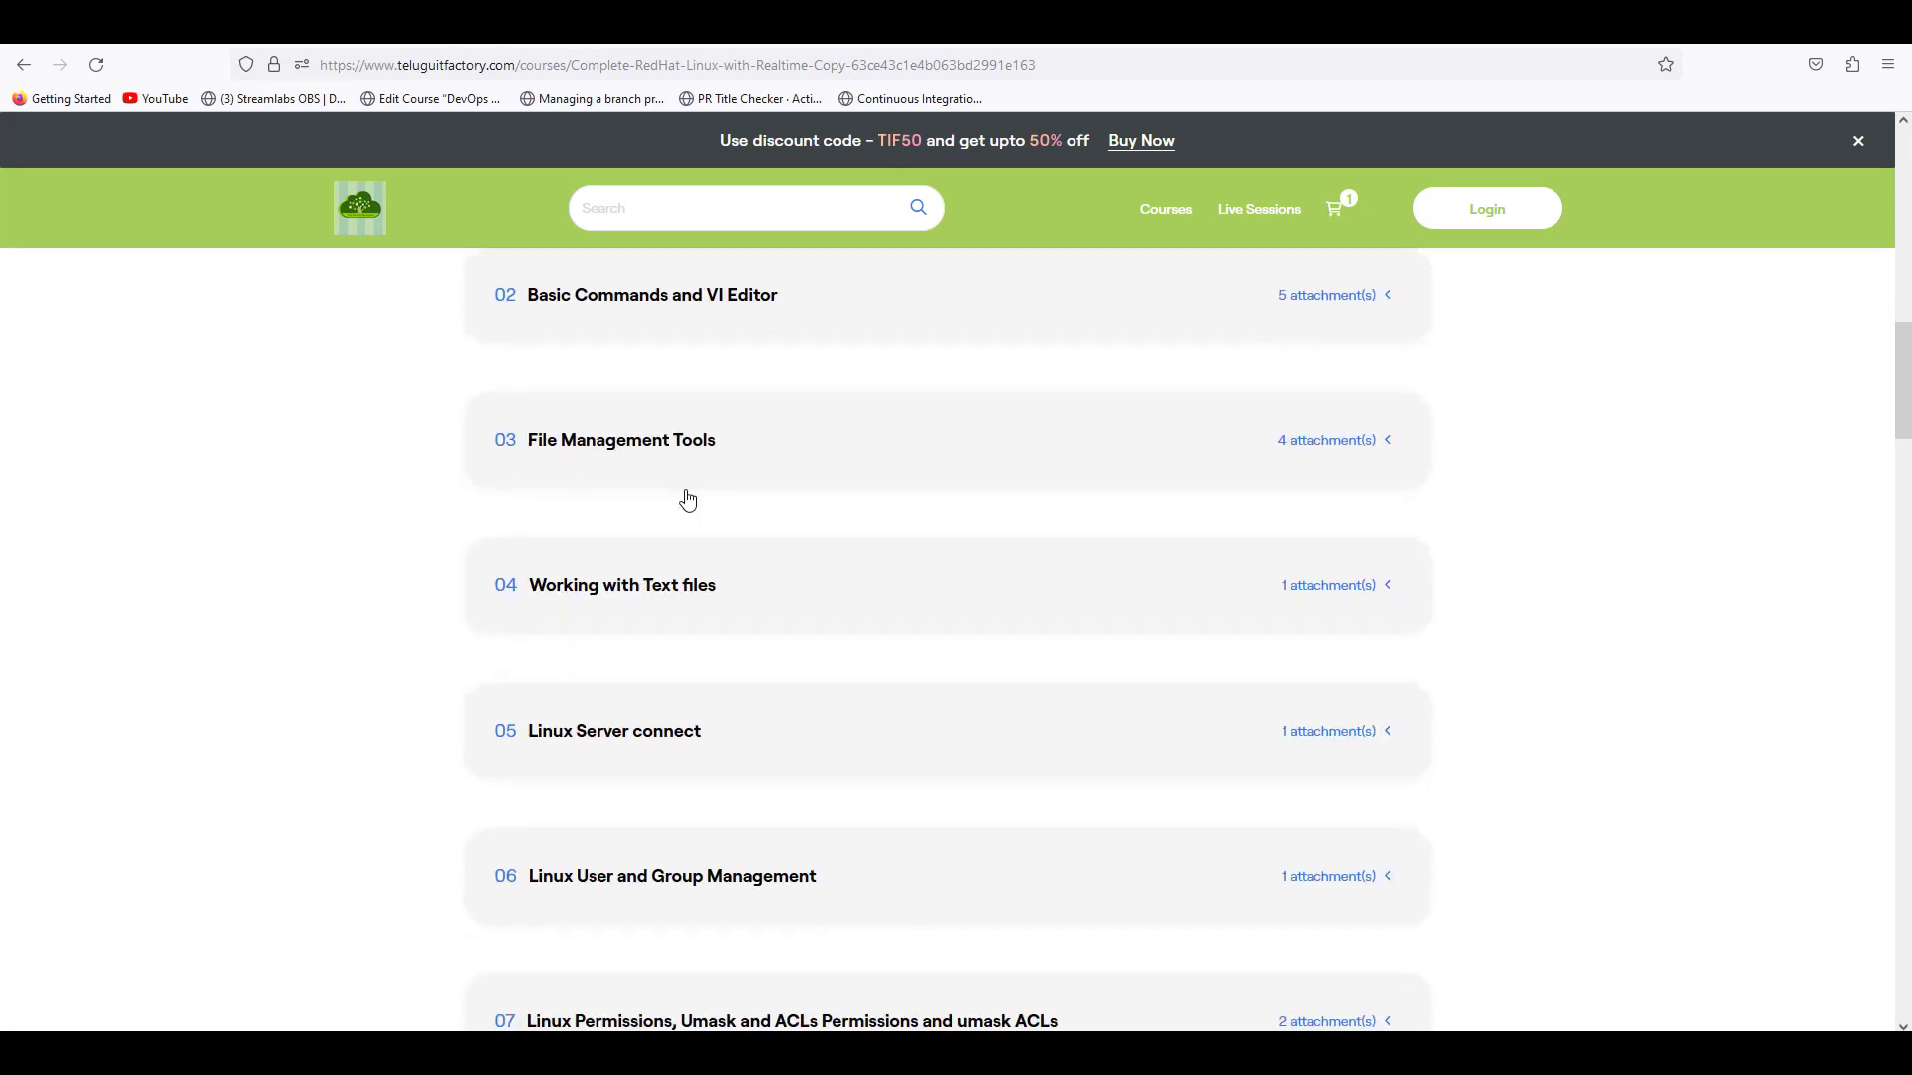
scroll(689, 497, down, 2)
scroll(688, 498, down, 1)
scroll(766, 575, down, 2)
scroll(767, 575, down, 2)
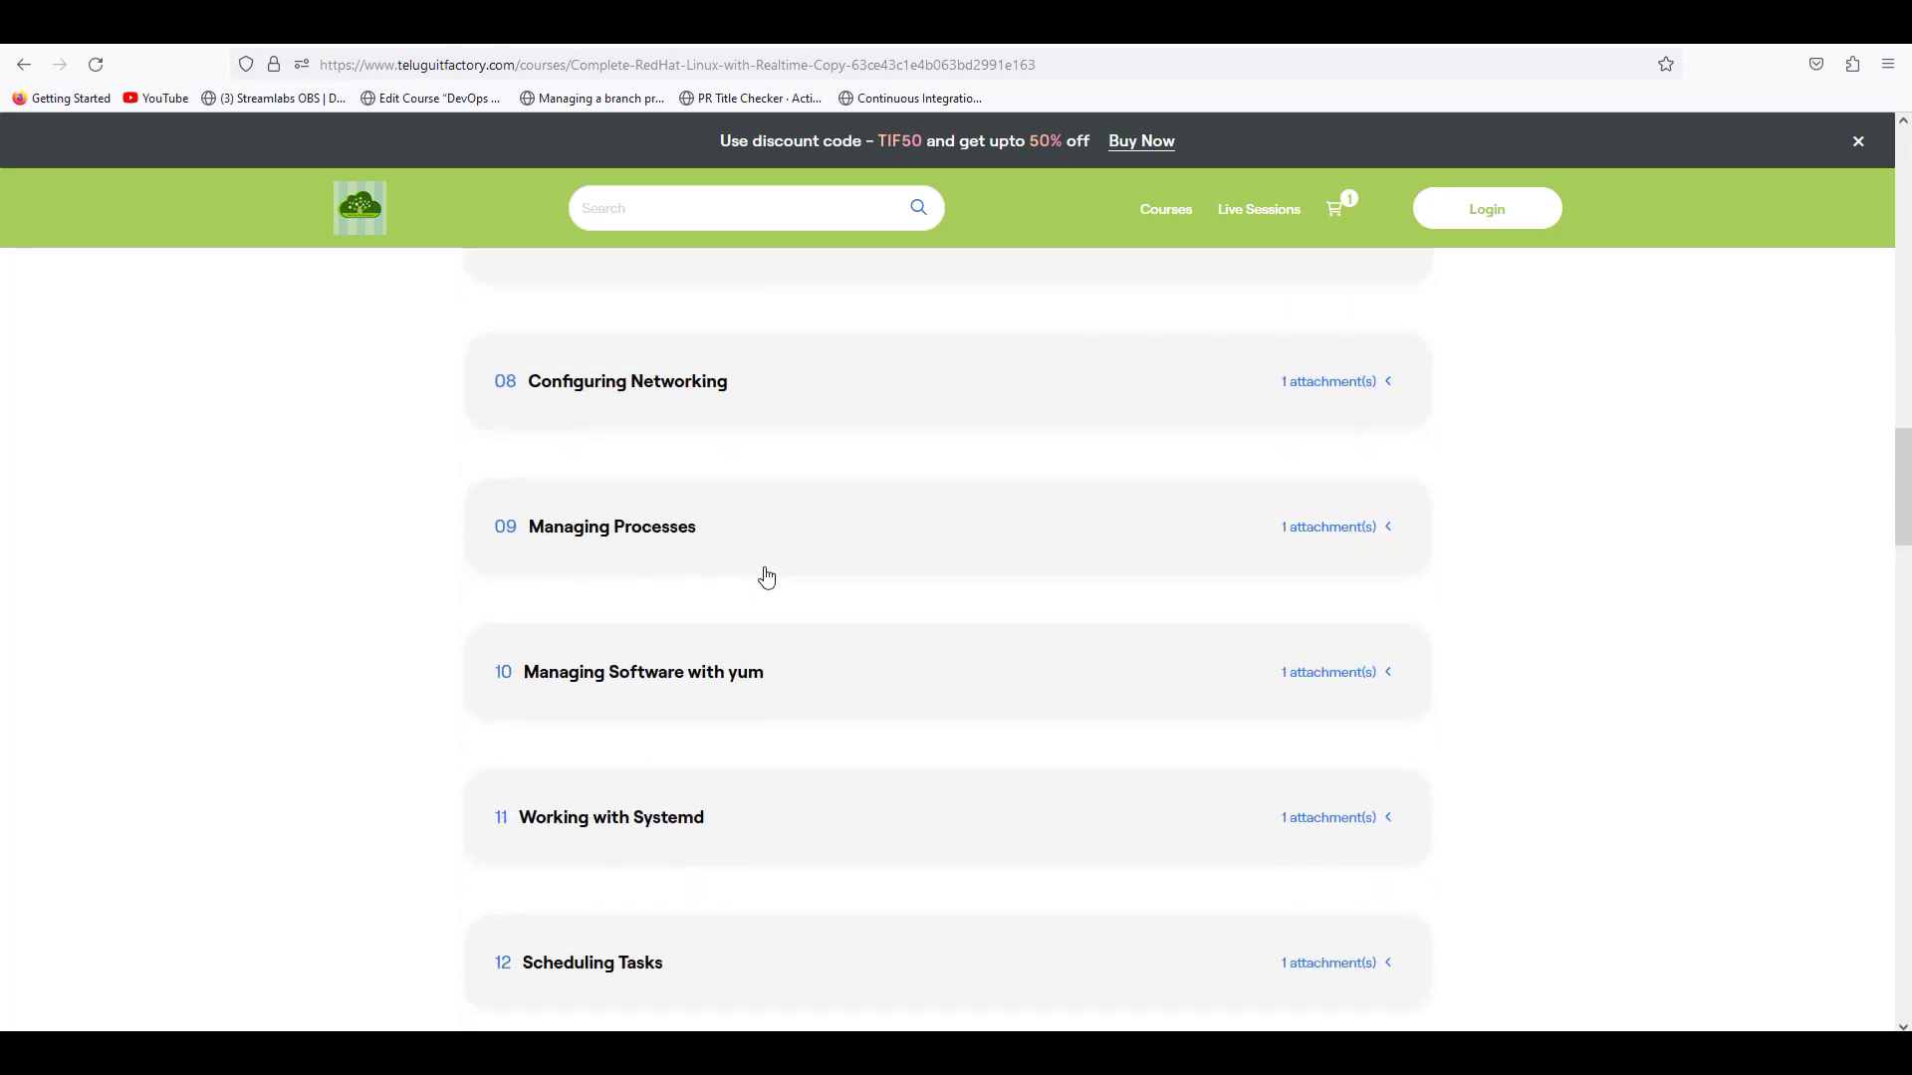
scroll(765, 575, down, 1)
scroll(765, 575, down, 1)
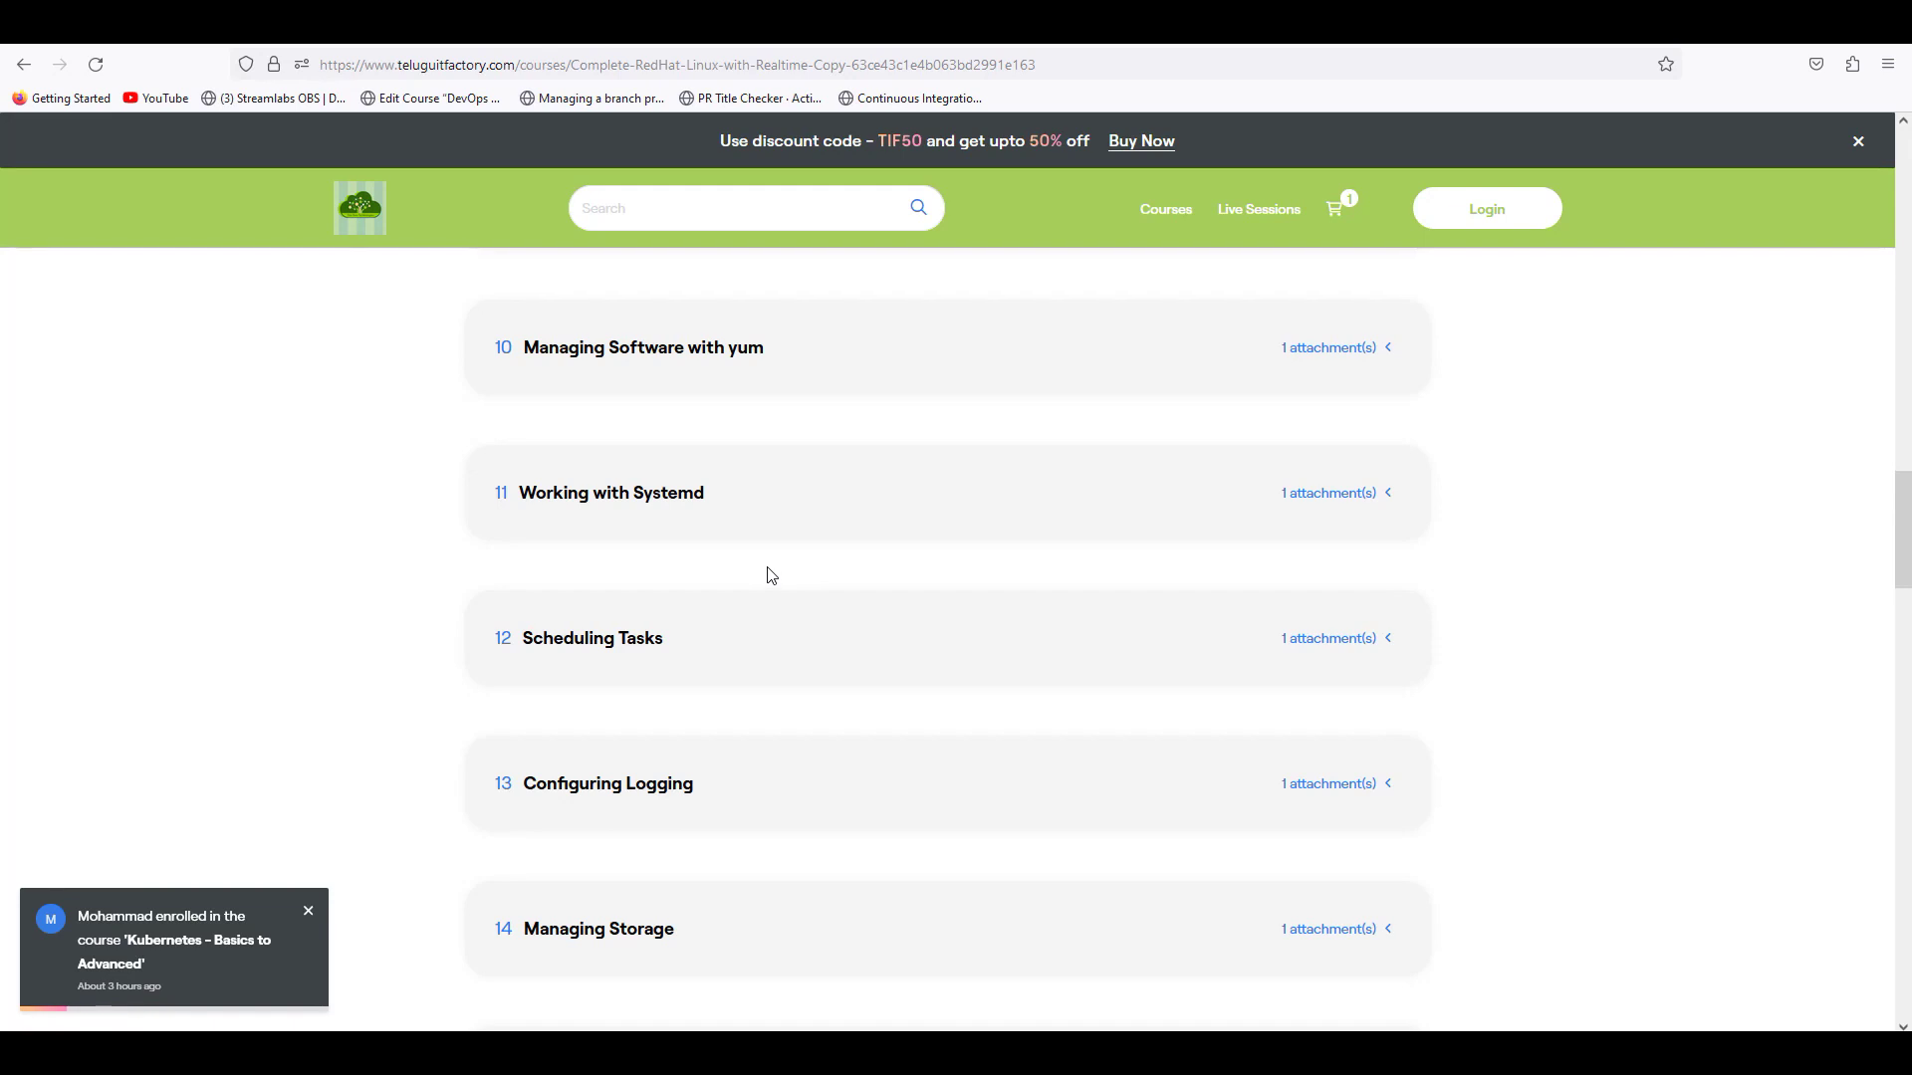
scroll(769, 575, down, 1)
scroll(770, 575, down, 2)
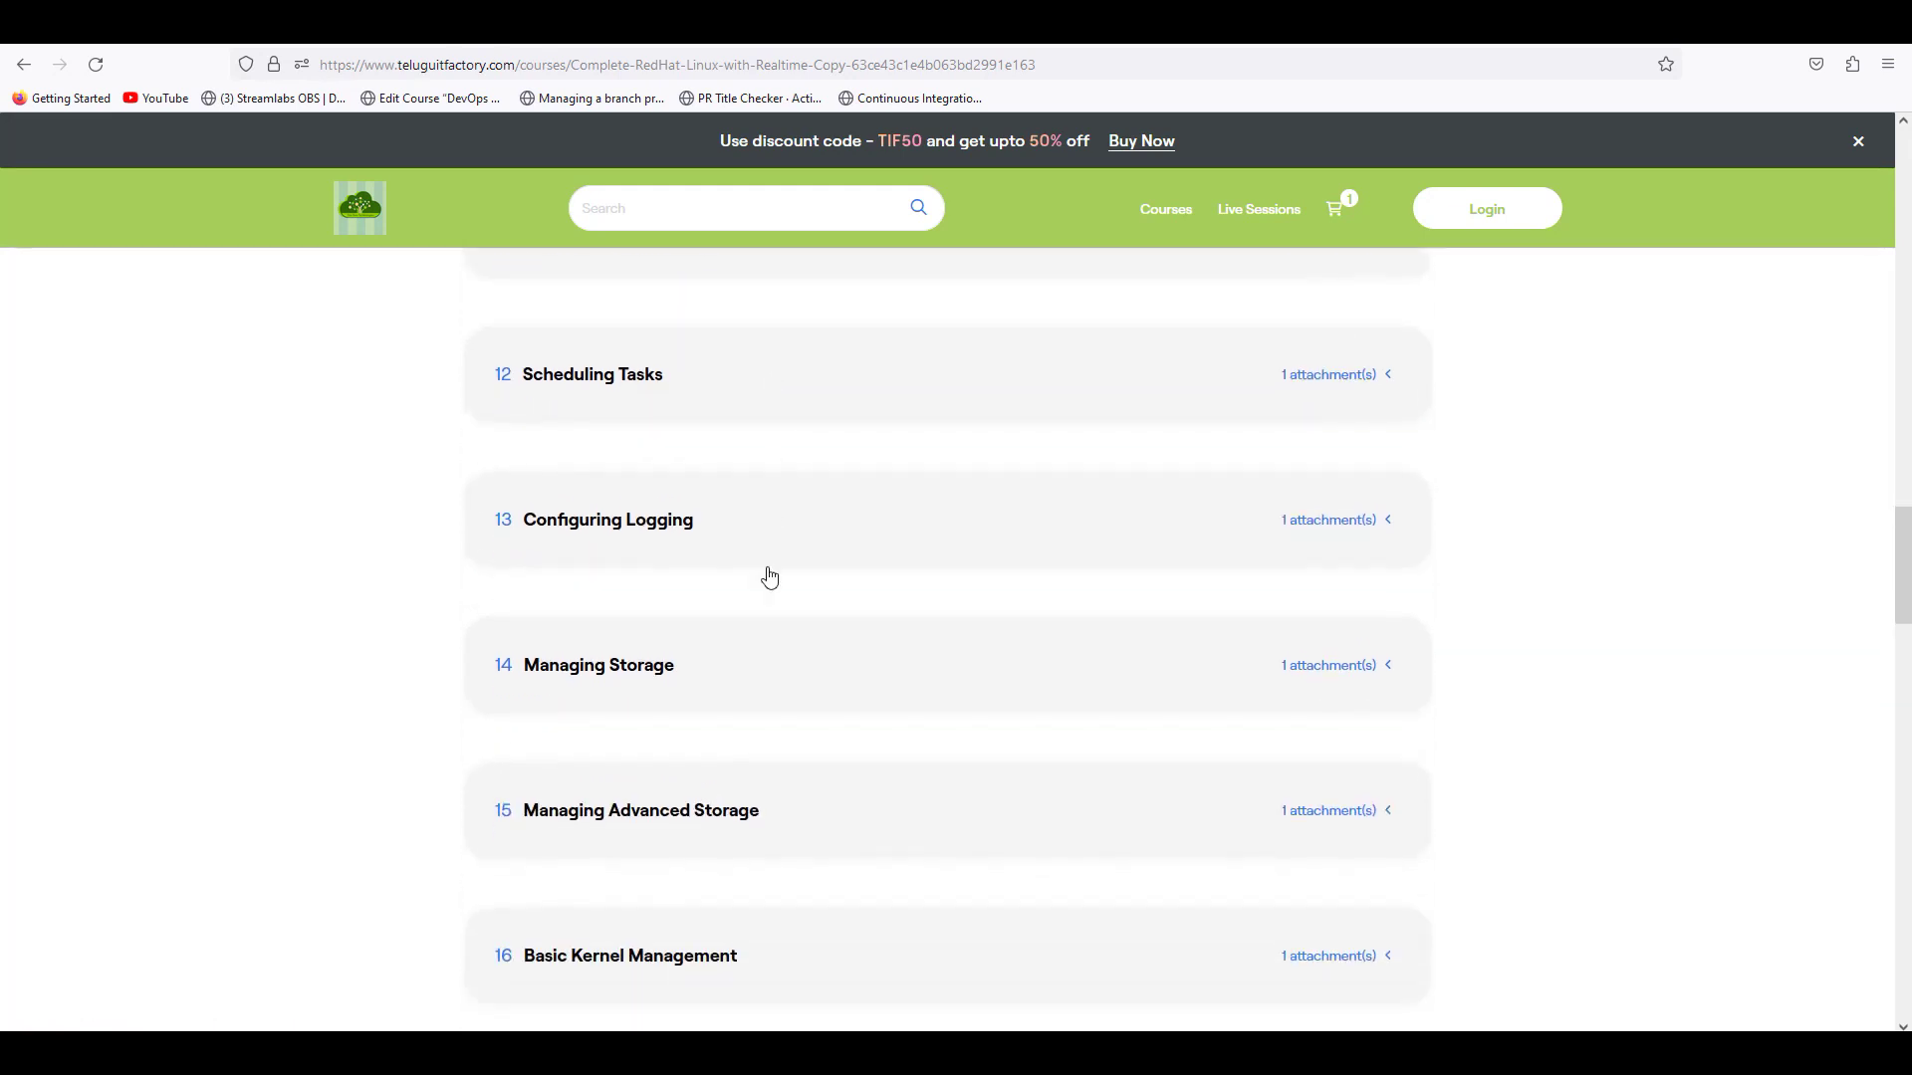
scroll(770, 576, down, 2)
scroll(770, 575, down, 2)
scroll(770, 575, down, 1)
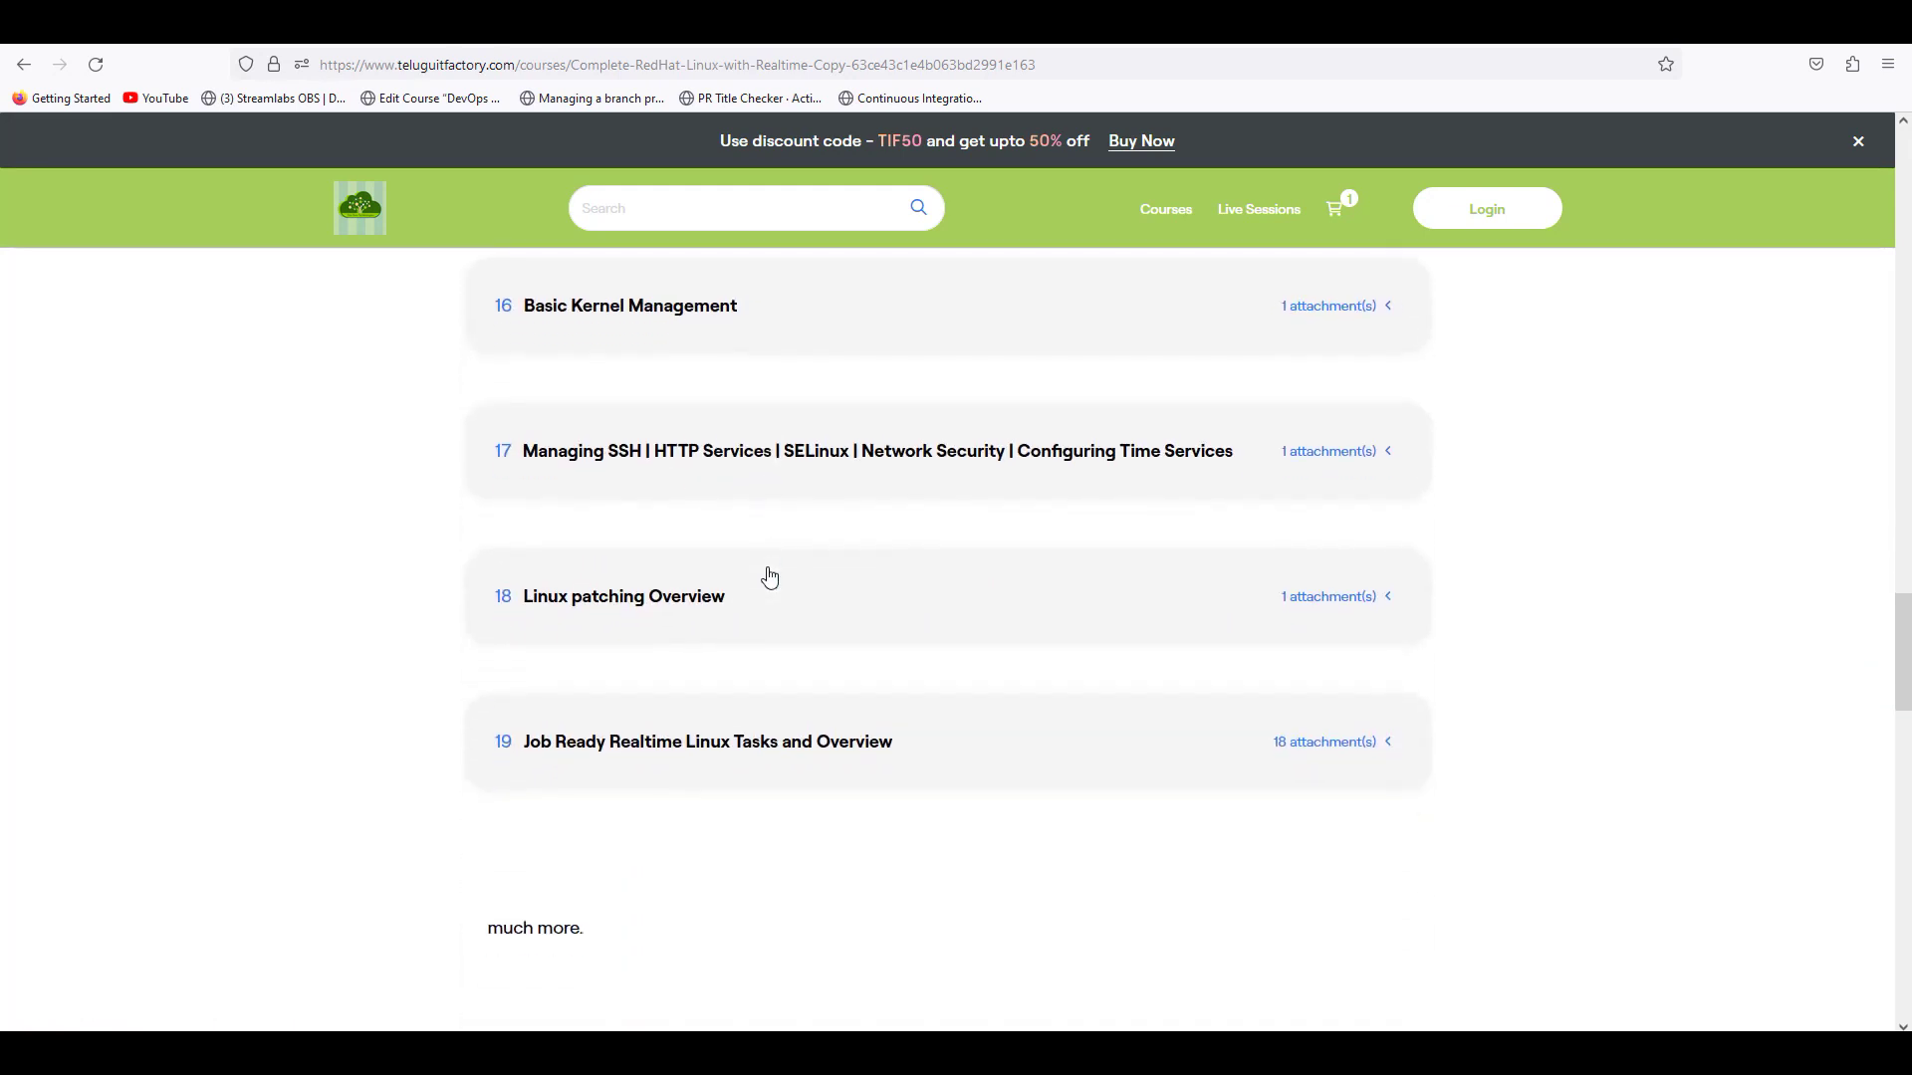
scroll(769, 575, down, 2)
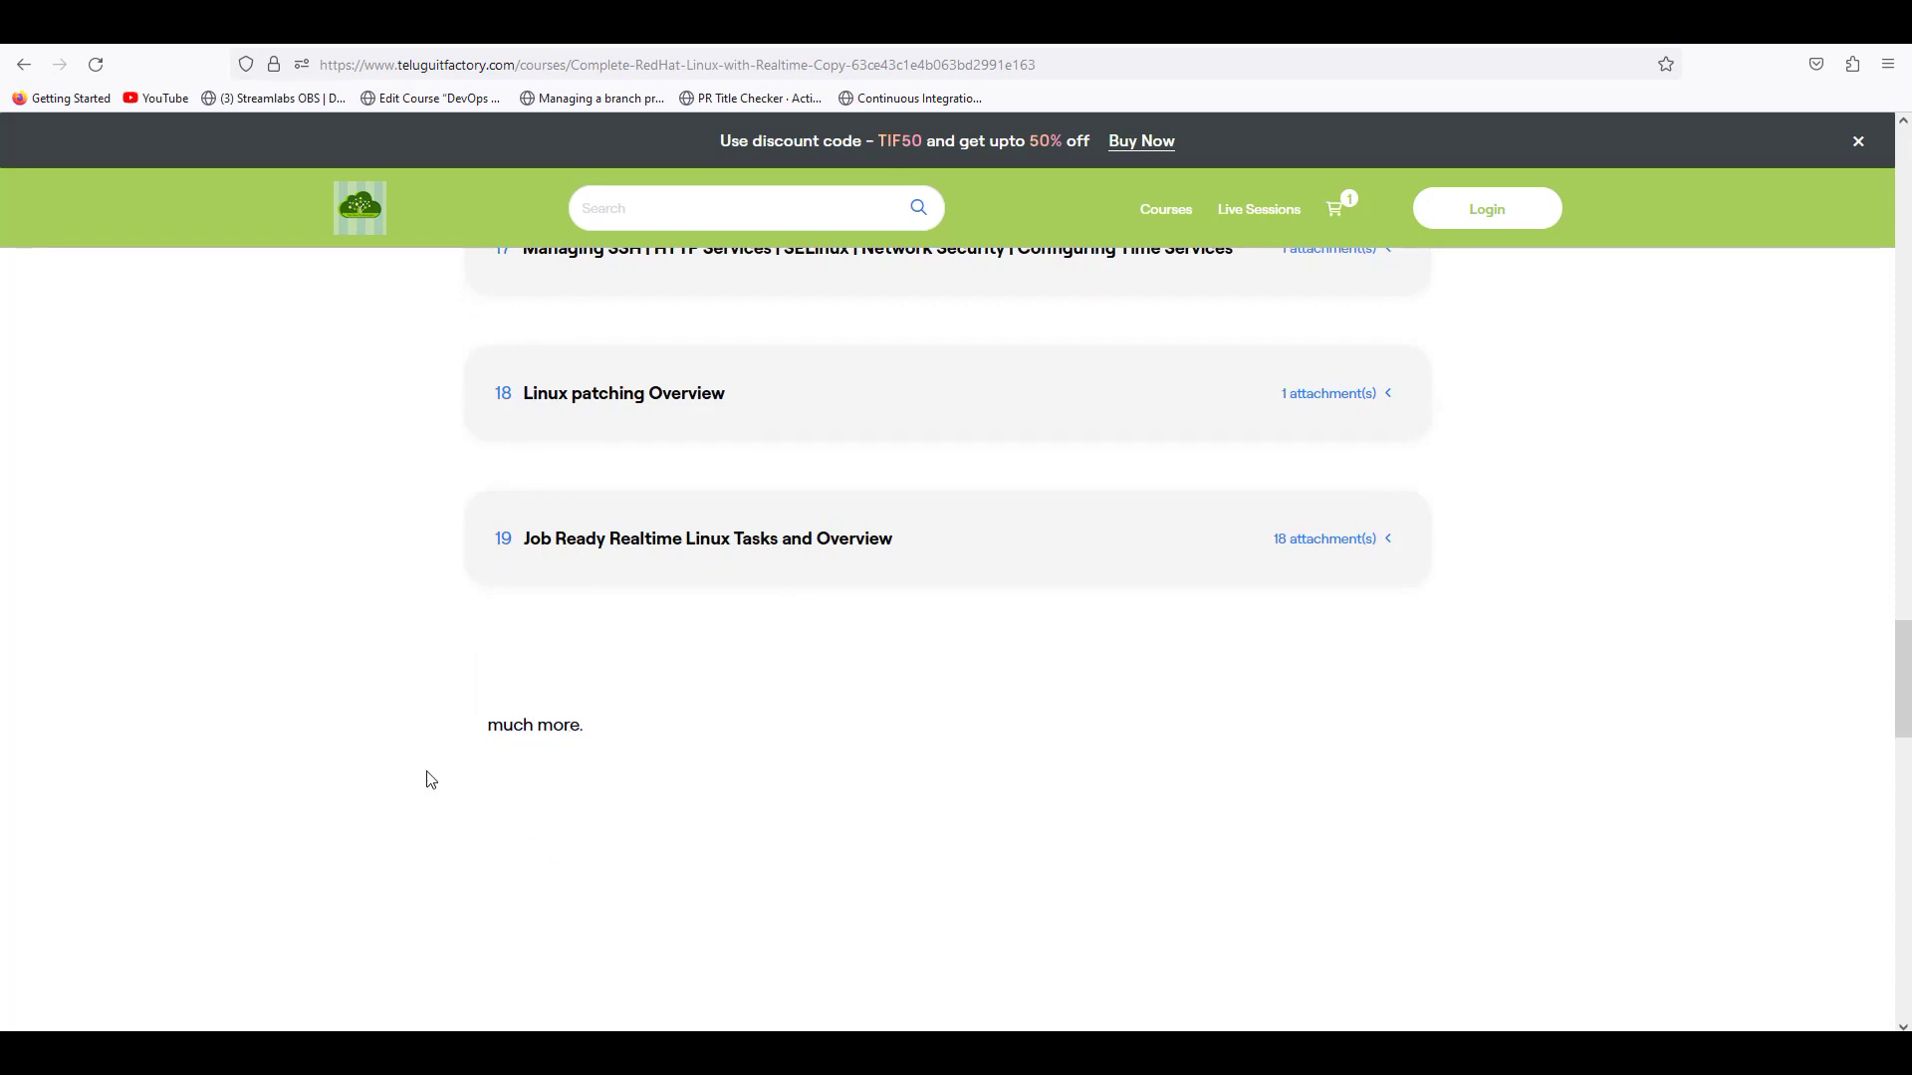
scroll(713, 698, up, 3)
scroll(732, 695, up, 4)
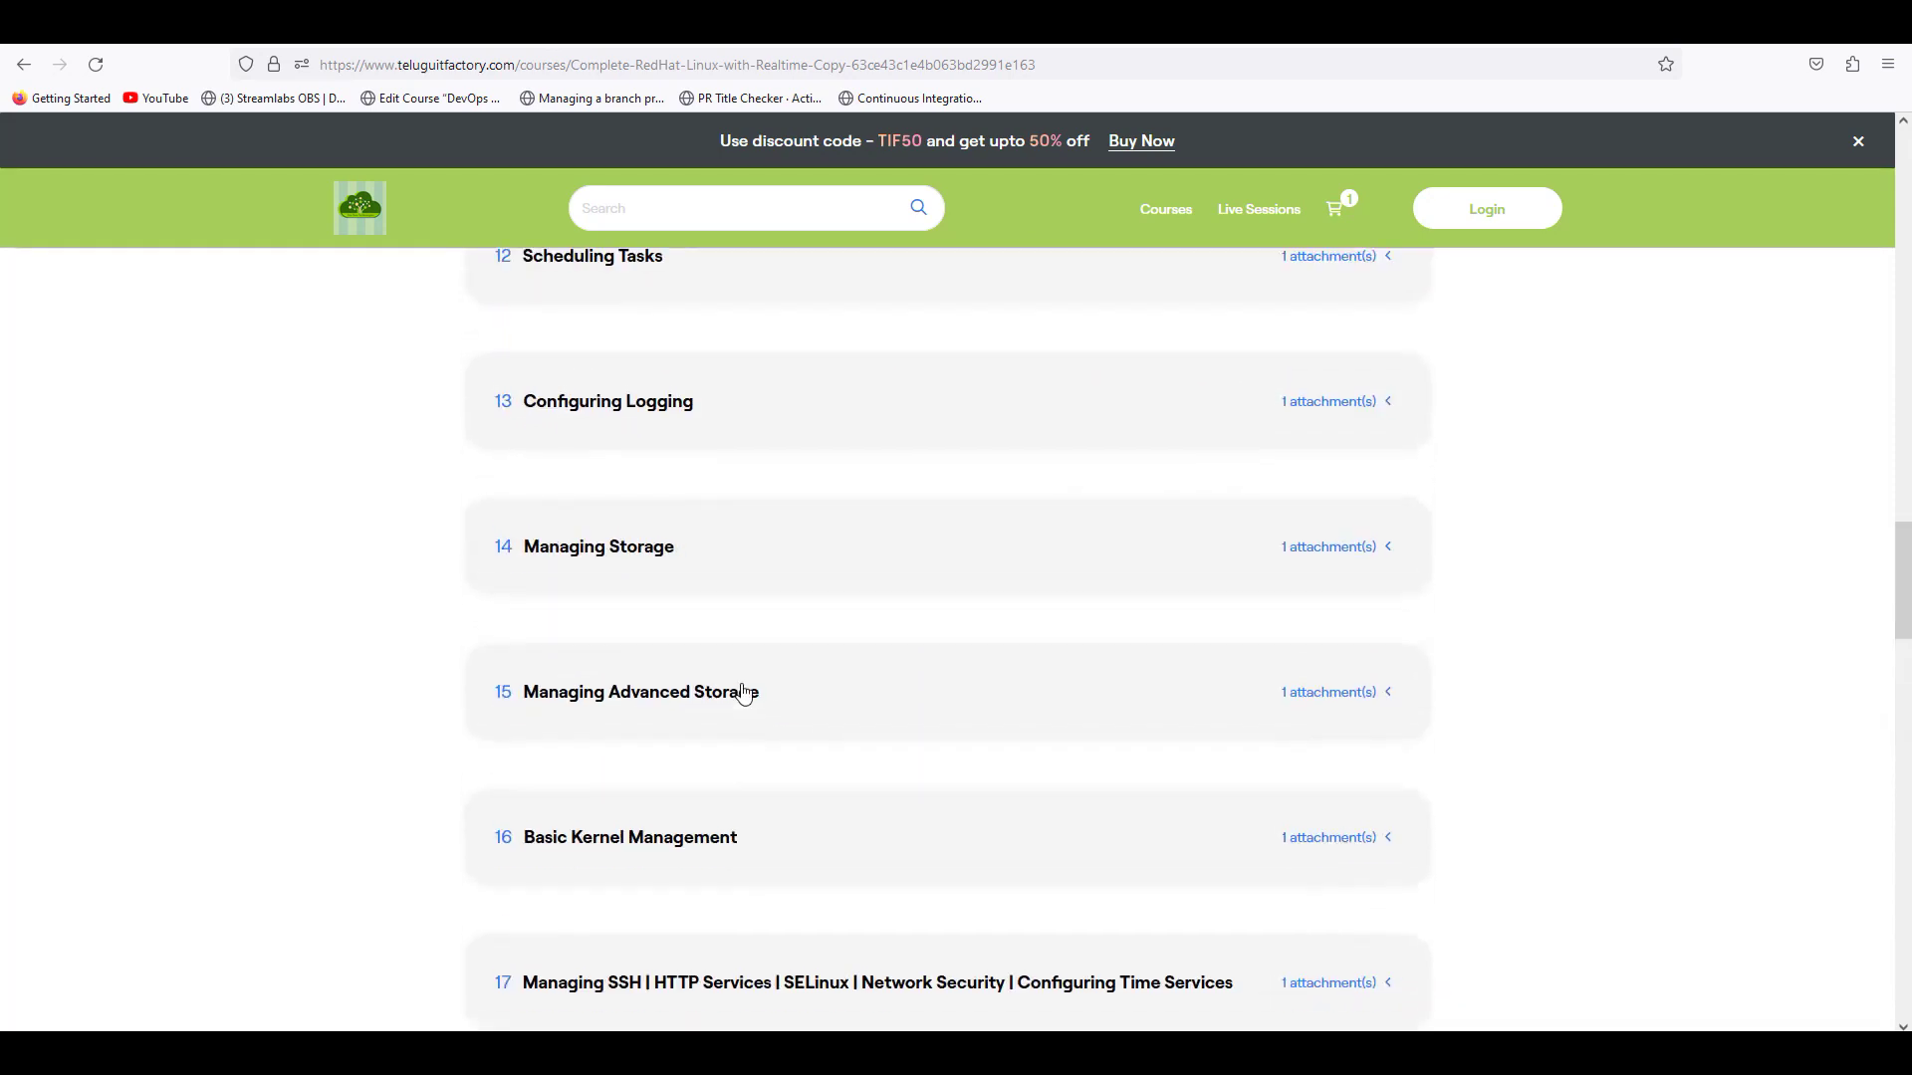
scroll(739, 695, up, 4)
scroll(746, 692, up, 4)
scroll(745, 693, up, 3)
scroll(746, 692, up, 3)
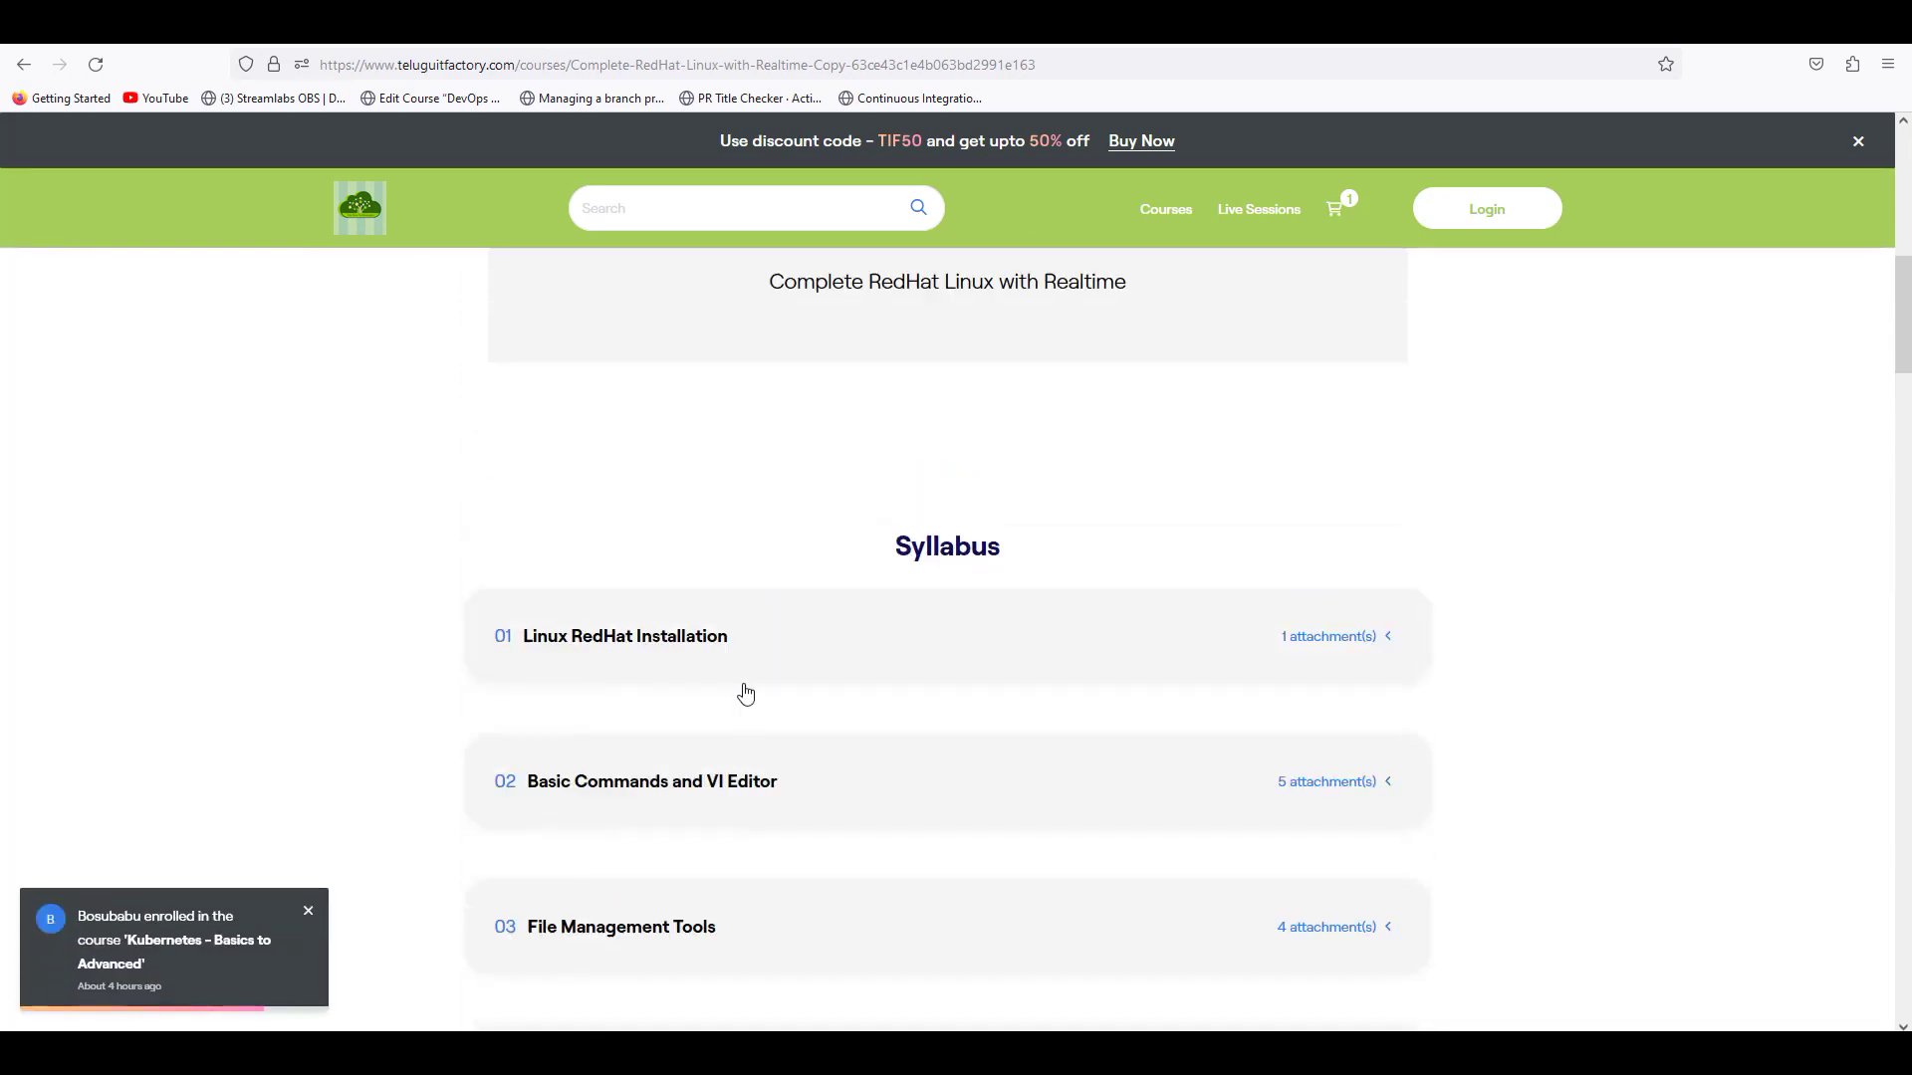
scroll(762, 680, up, 2)
scroll(779, 676, down, 2)
scroll(778, 676, down, 1)
scroll(777, 677, down, 1)
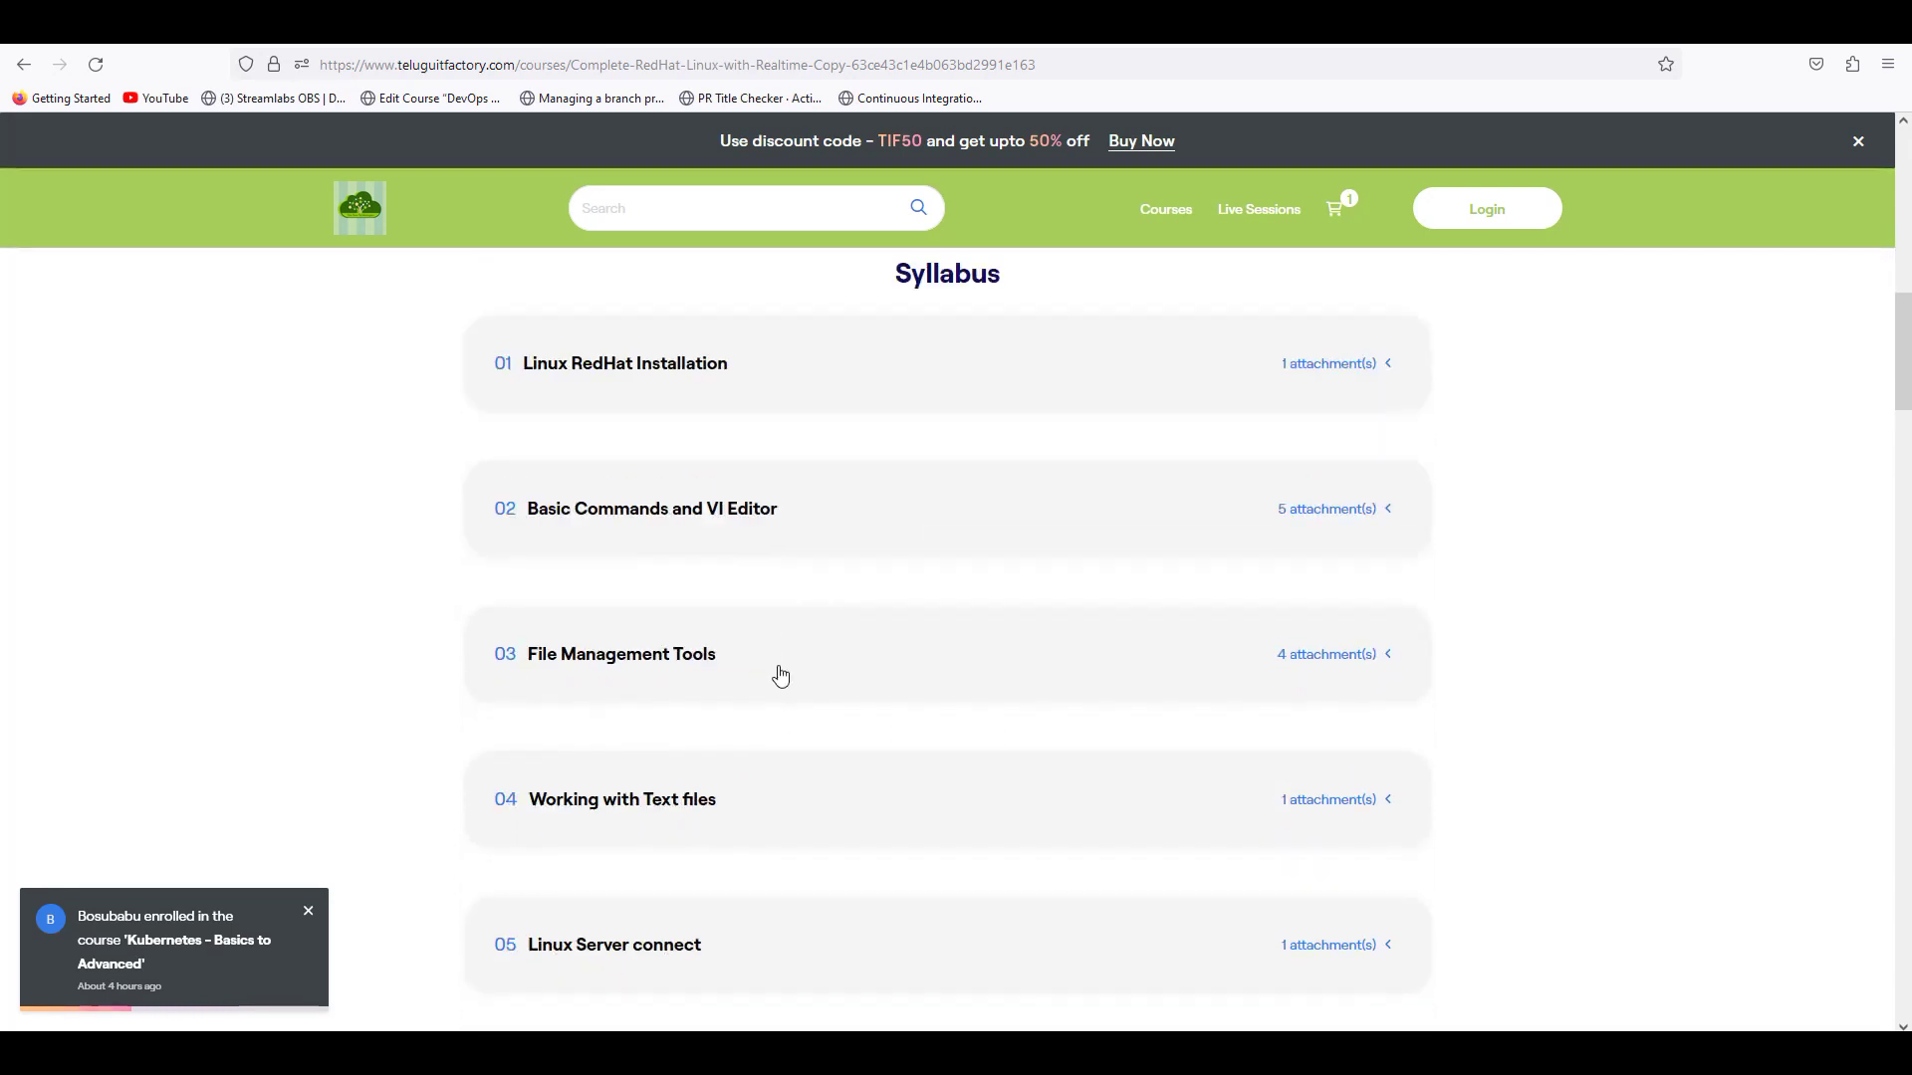
scroll(779, 677, down, 1)
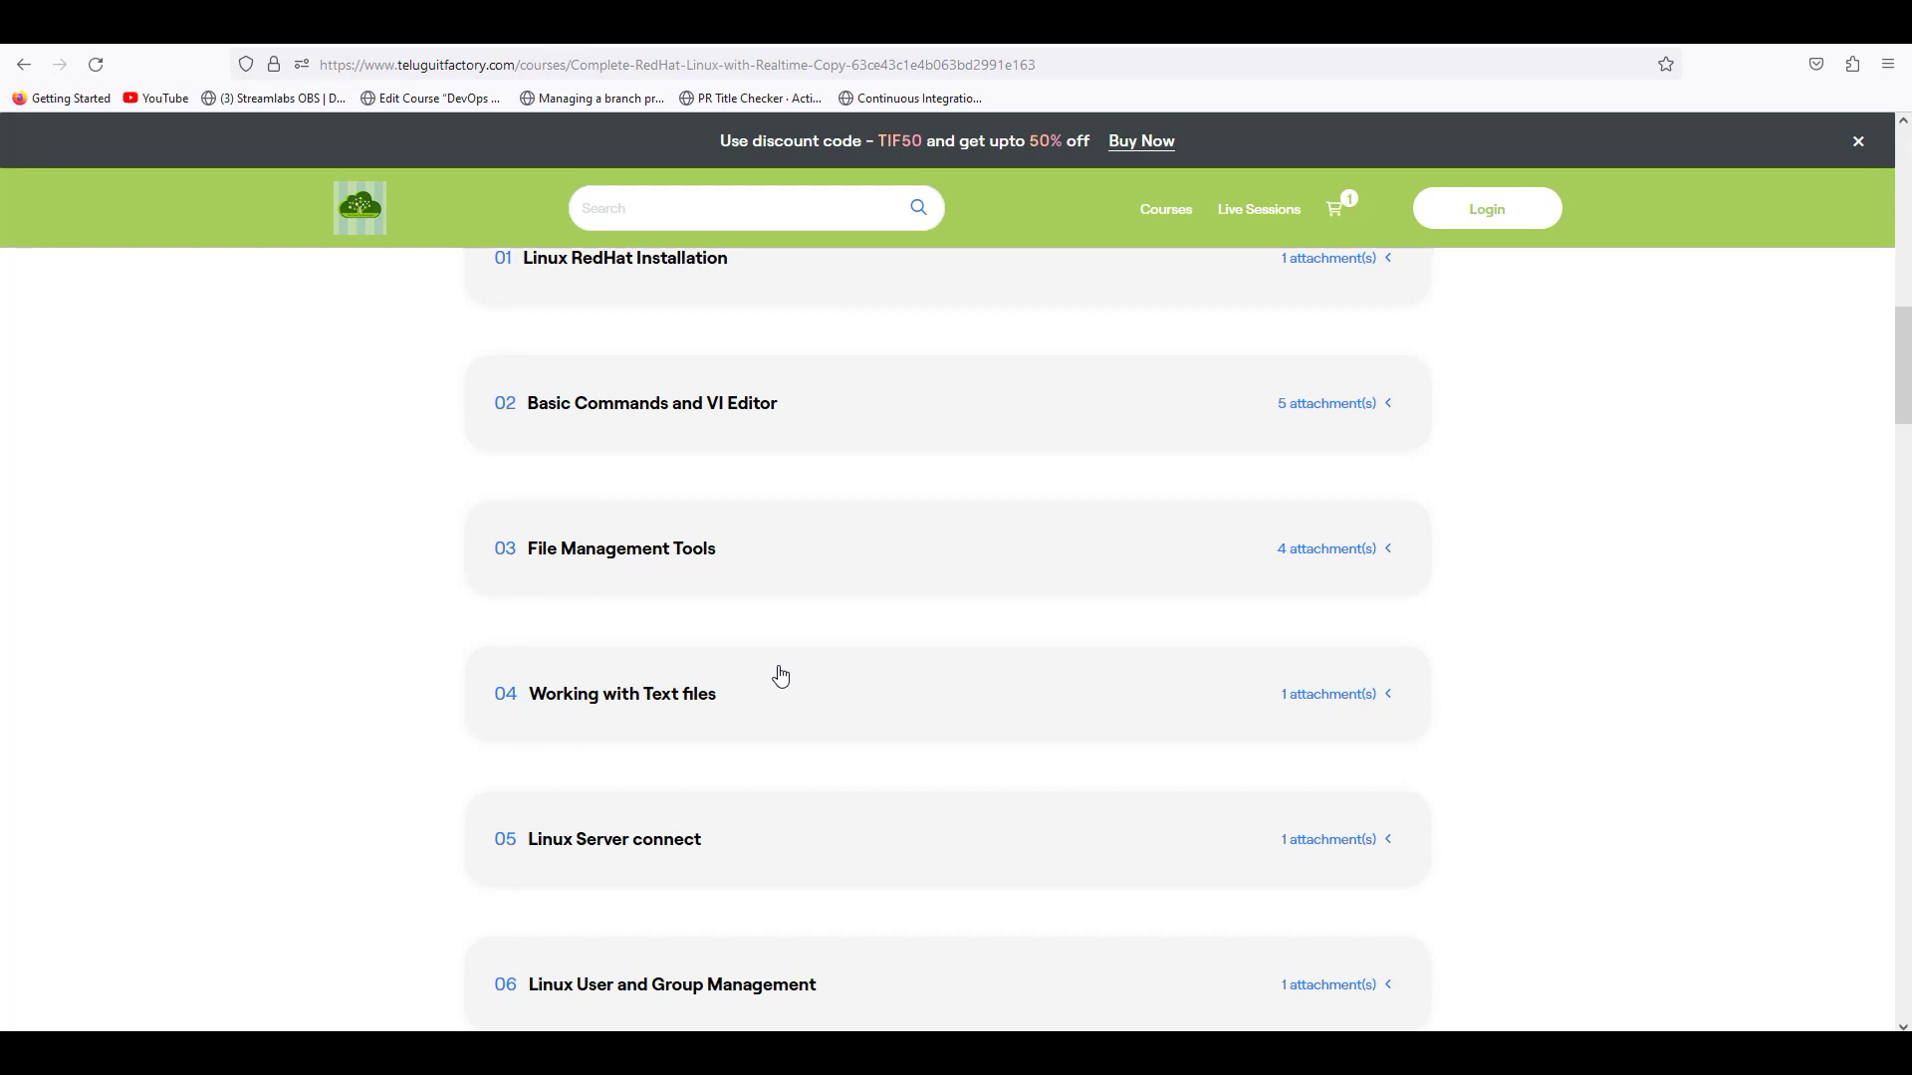
scroll(777, 676, down, 2)
scroll(778, 676, down, 1)
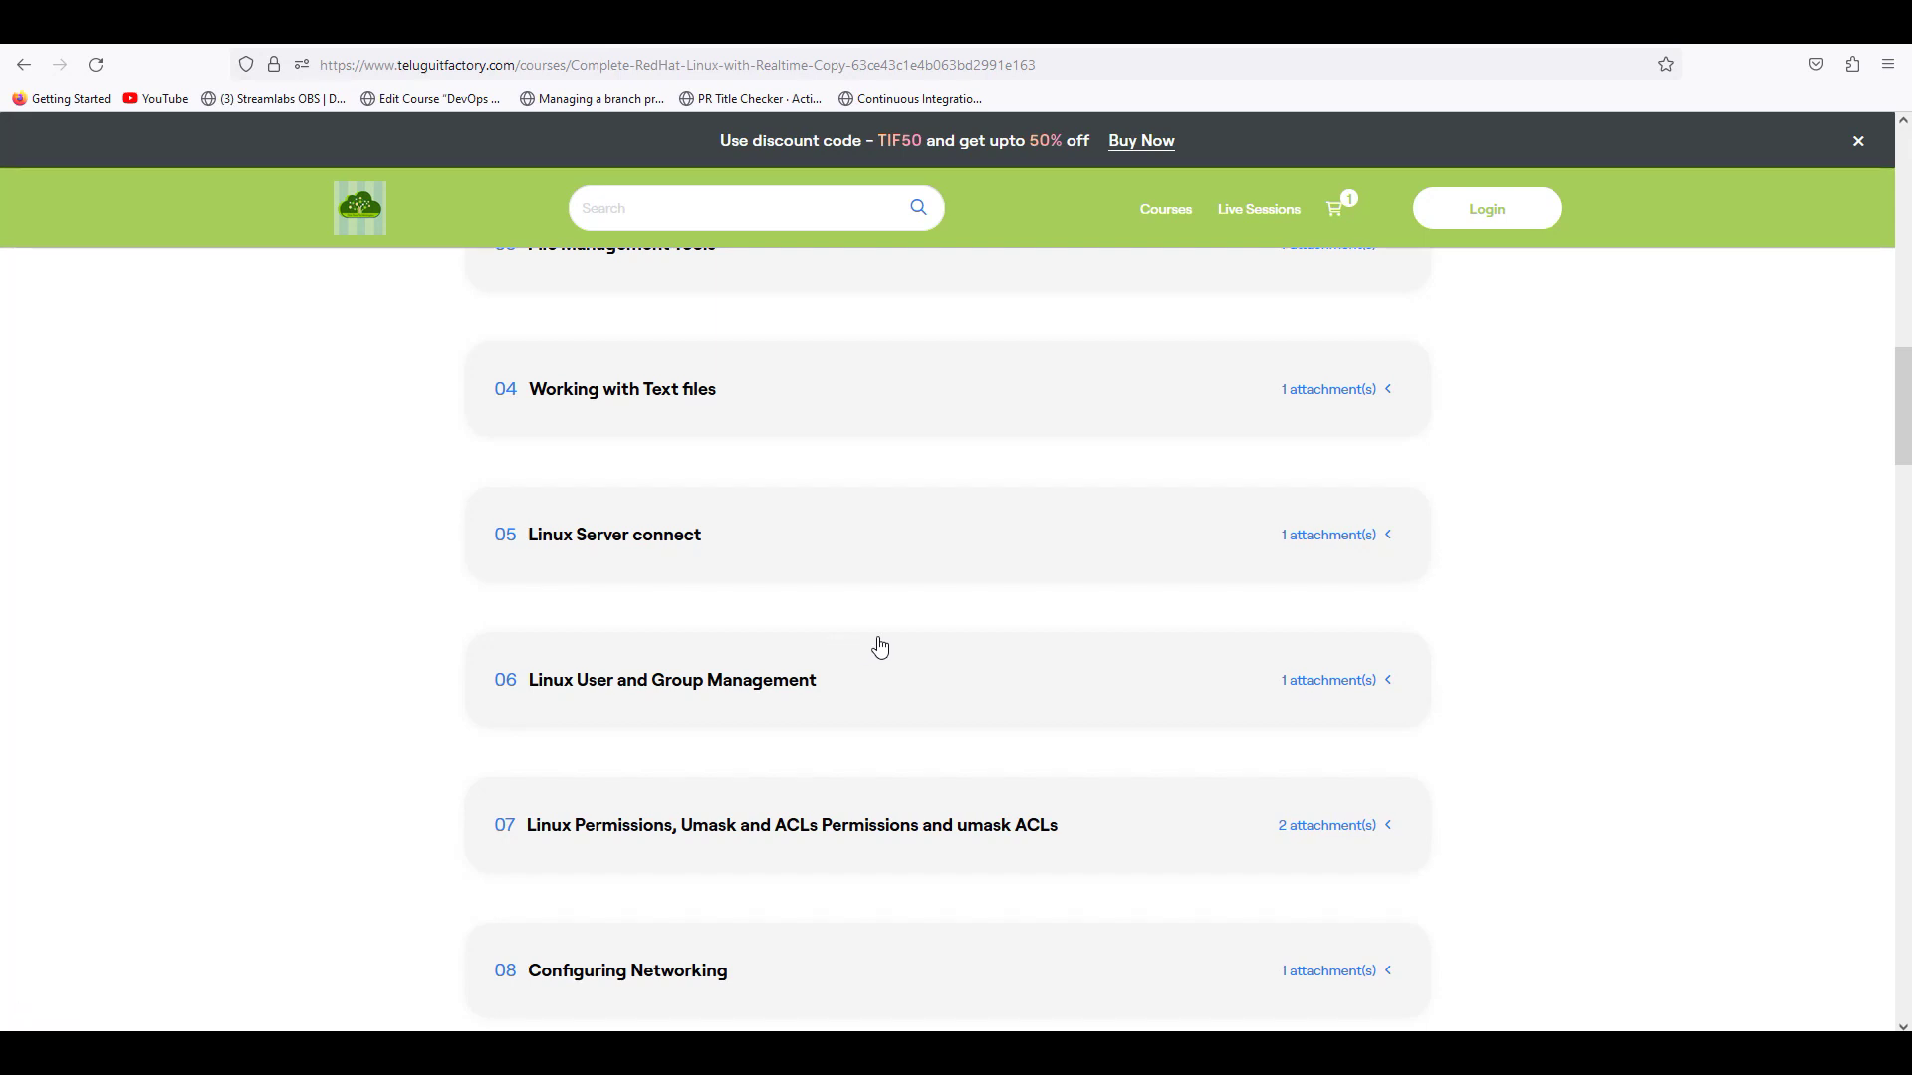
scroll(877, 649, down, 3)
scroll(866, 648, down, 3)
scroll(865, 649, down, 2)
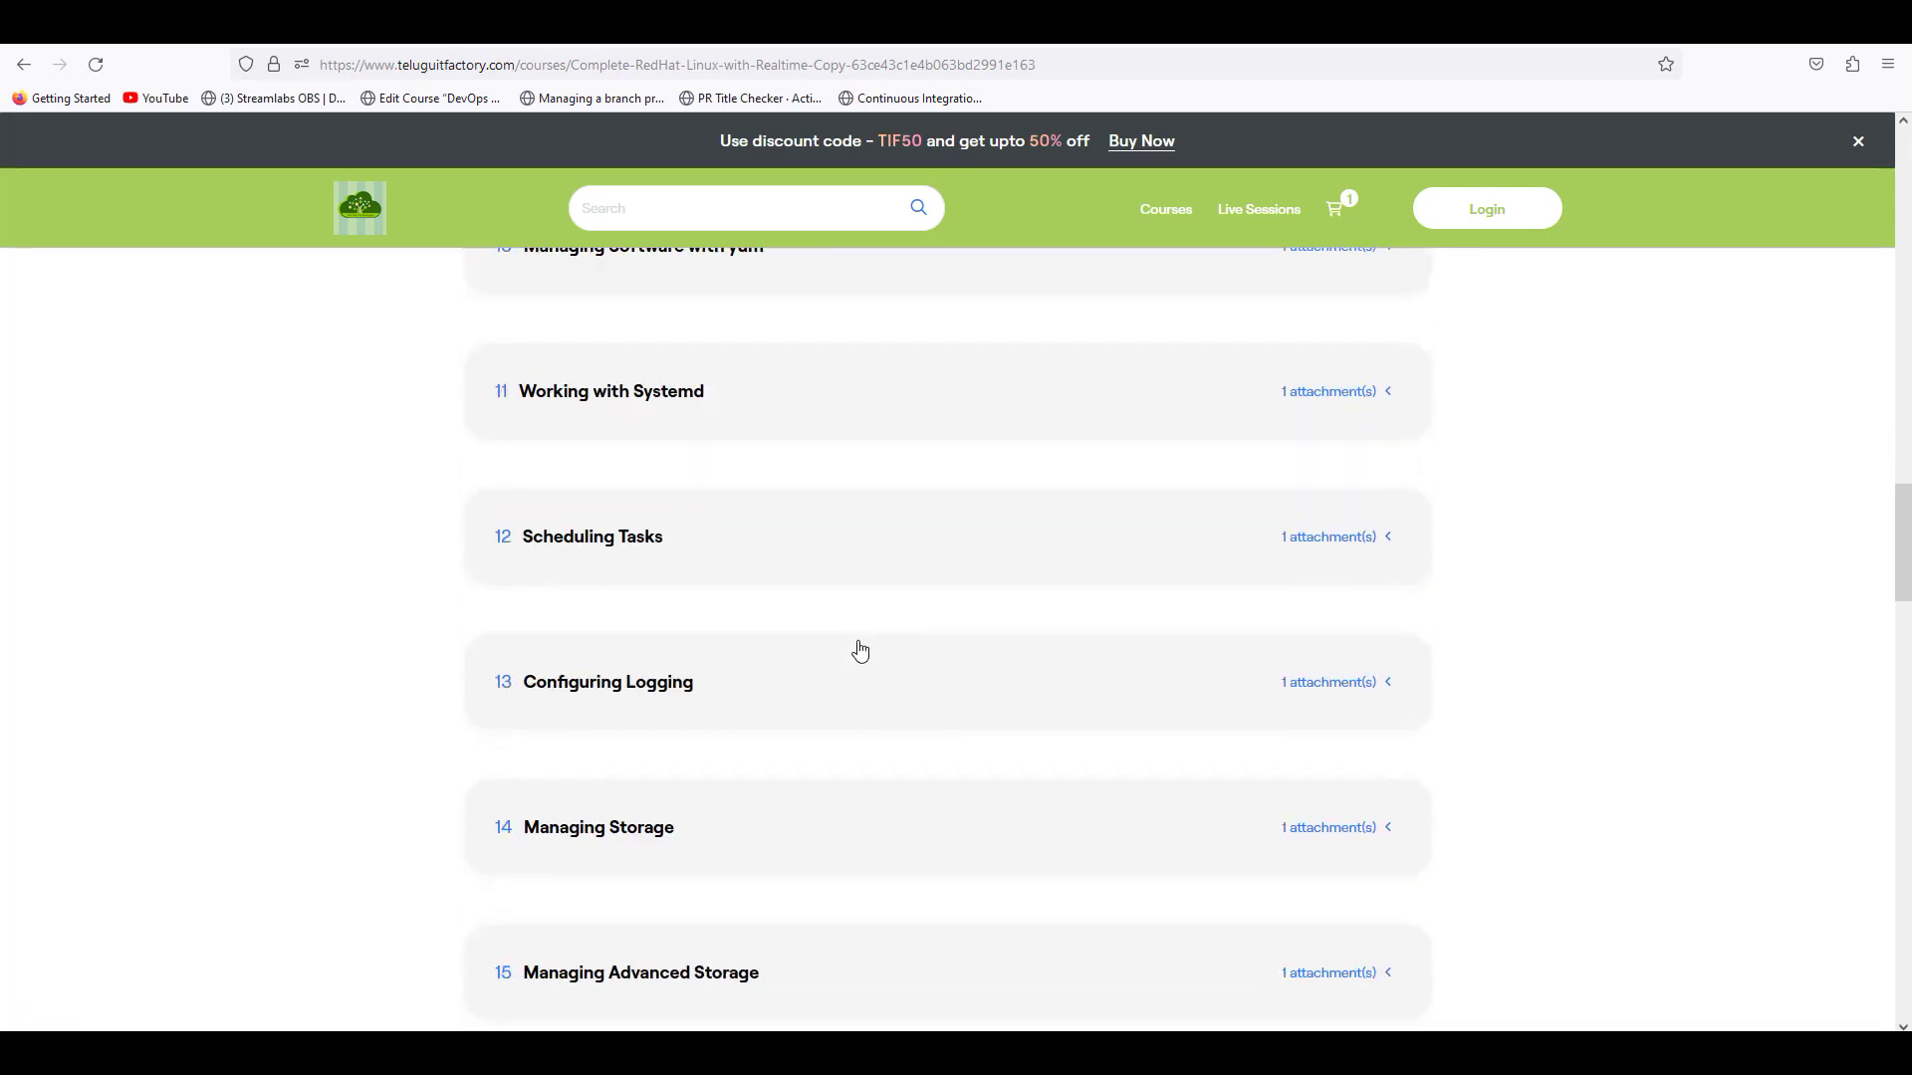
scroll(860, 650, down, 2)
scroll(861, 651, down, 2)
scroll(612, 718, down, 2)
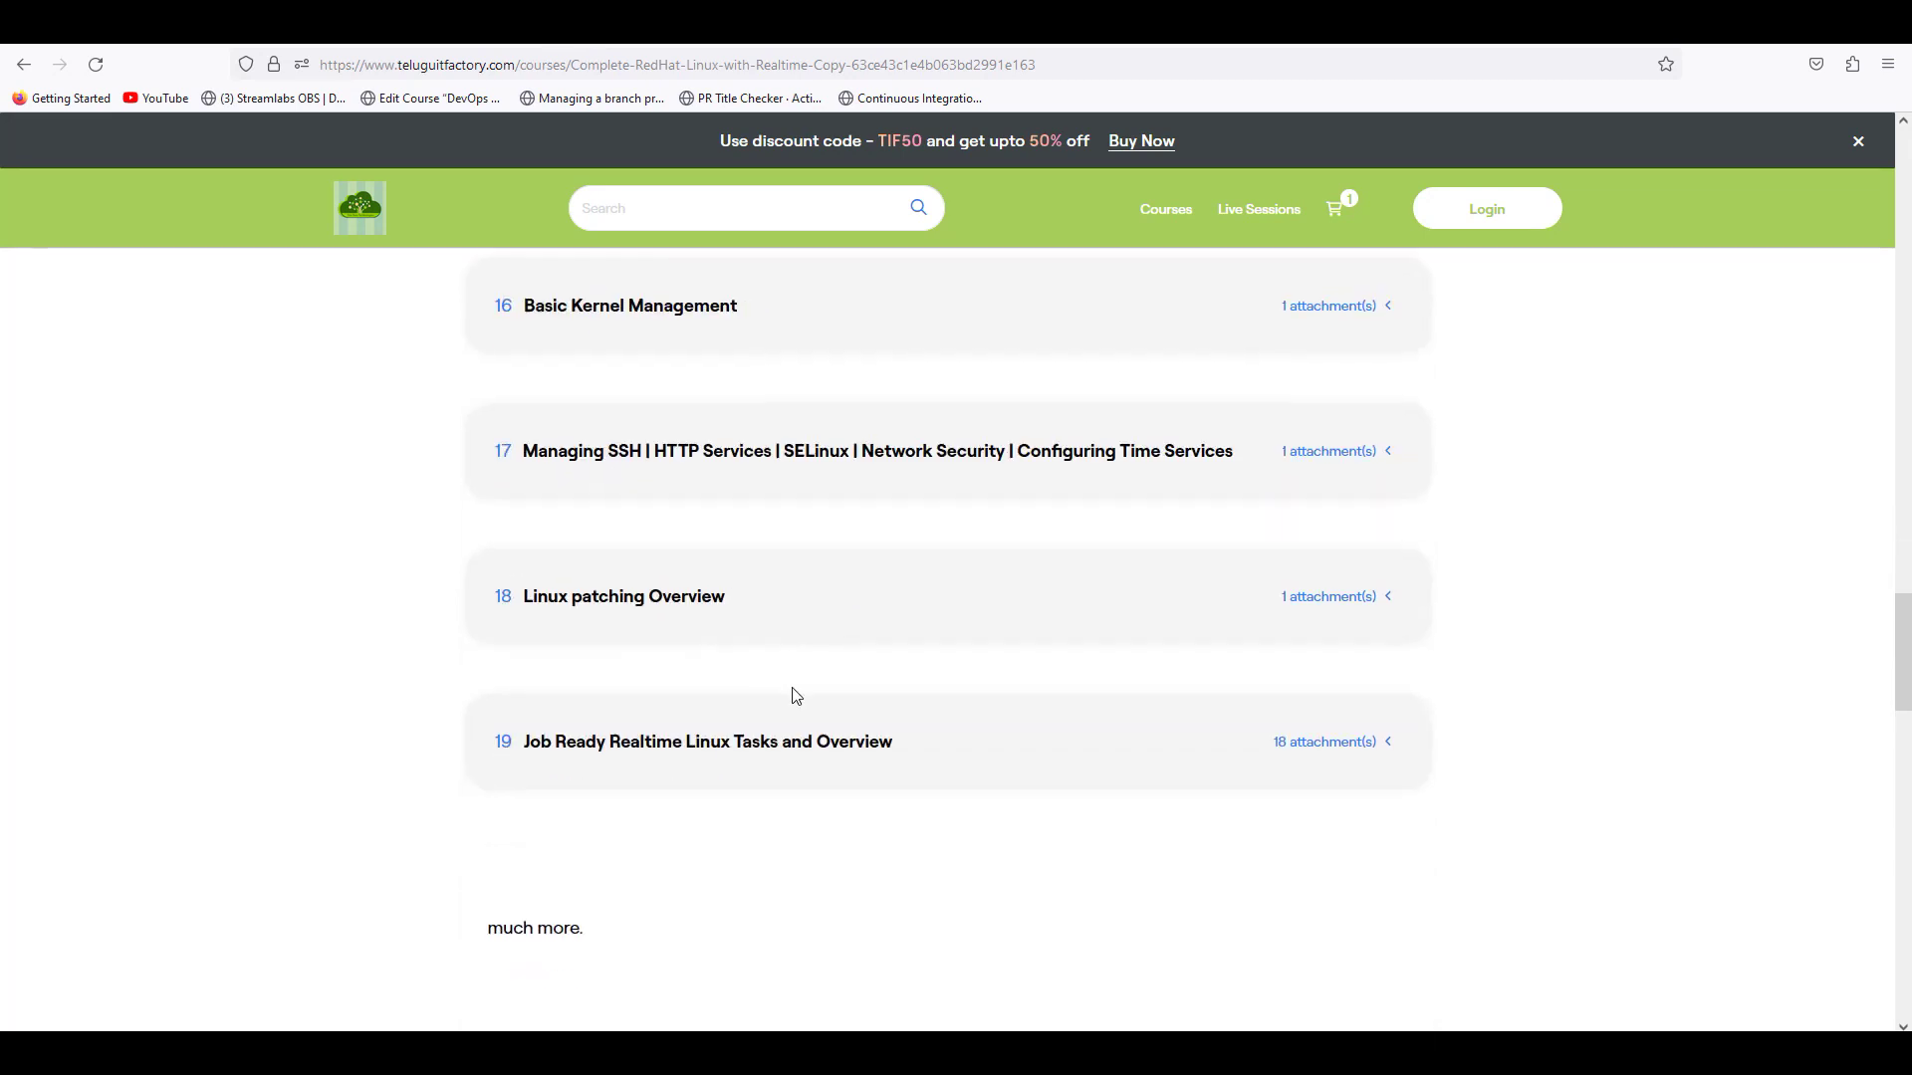
click(667, 746)
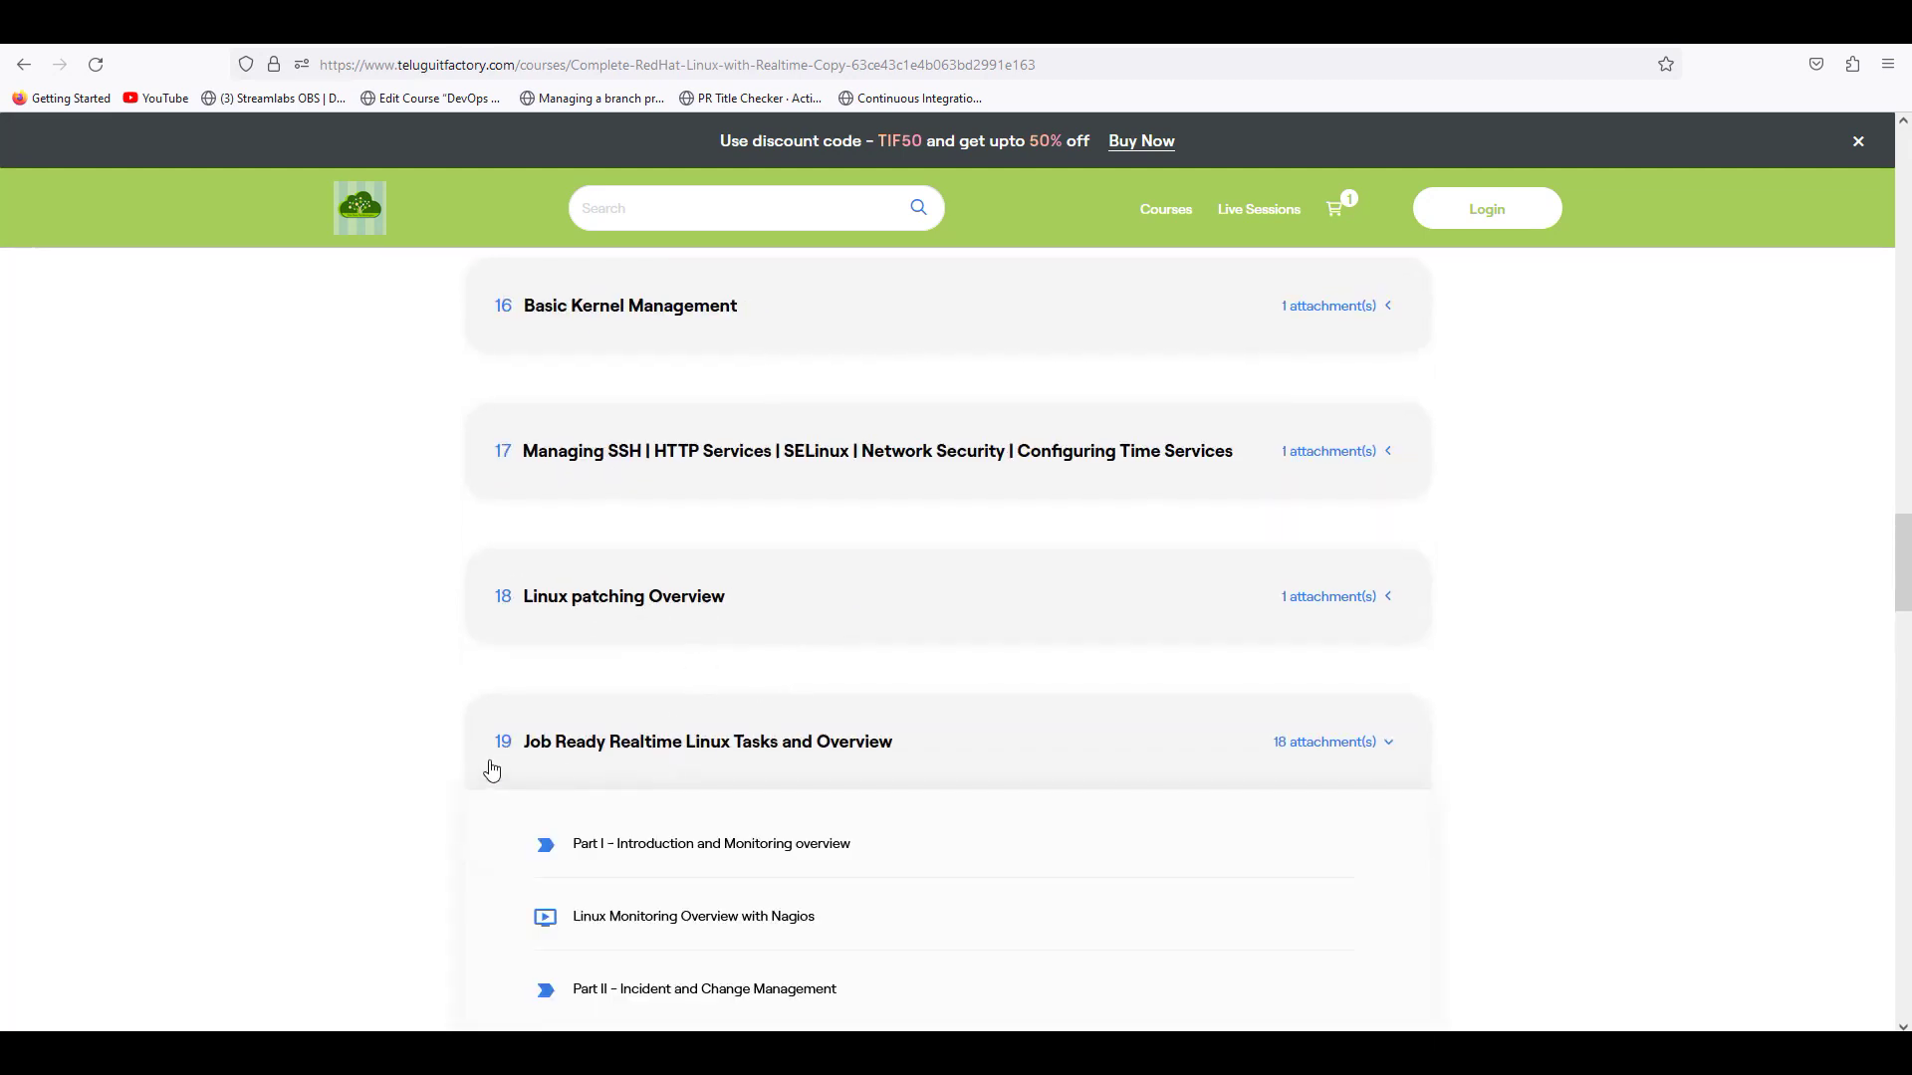
scroll(567, 691, down, 1)
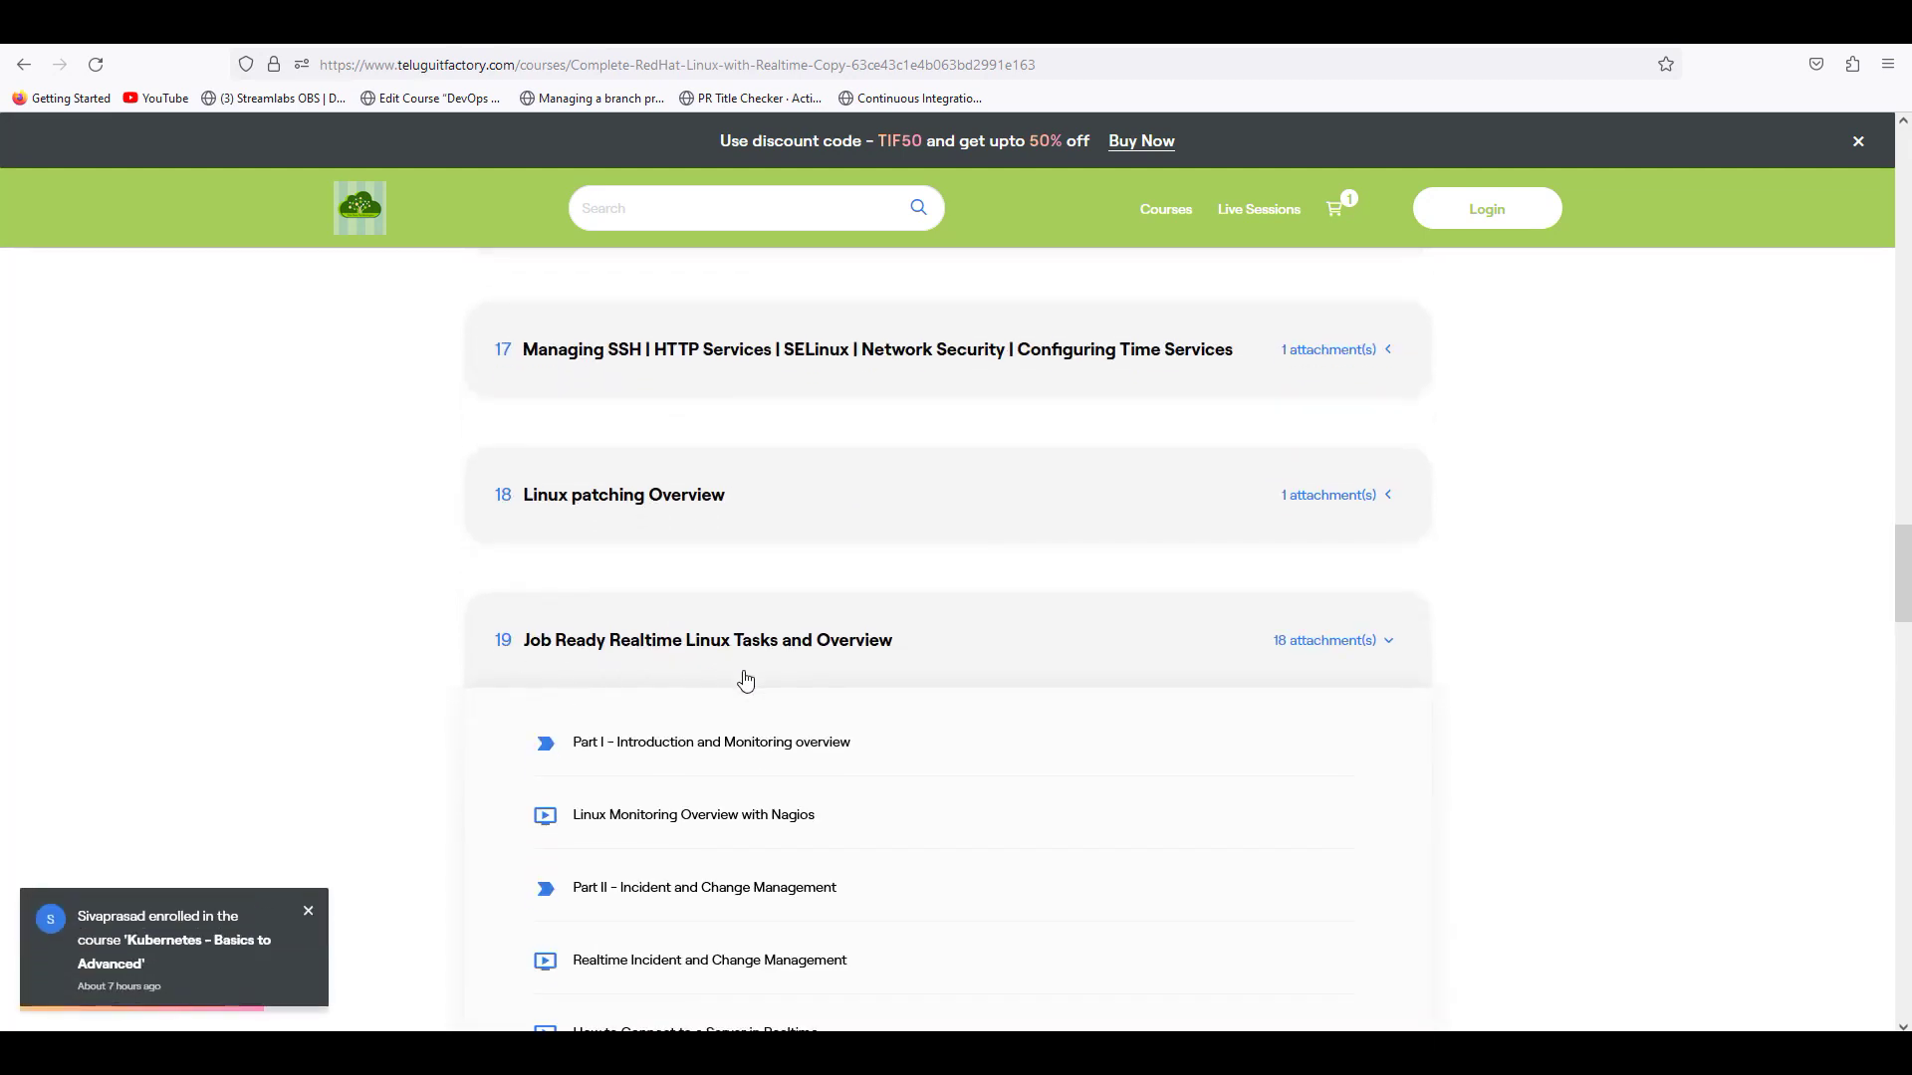
scroll(800, 698, down, 1)
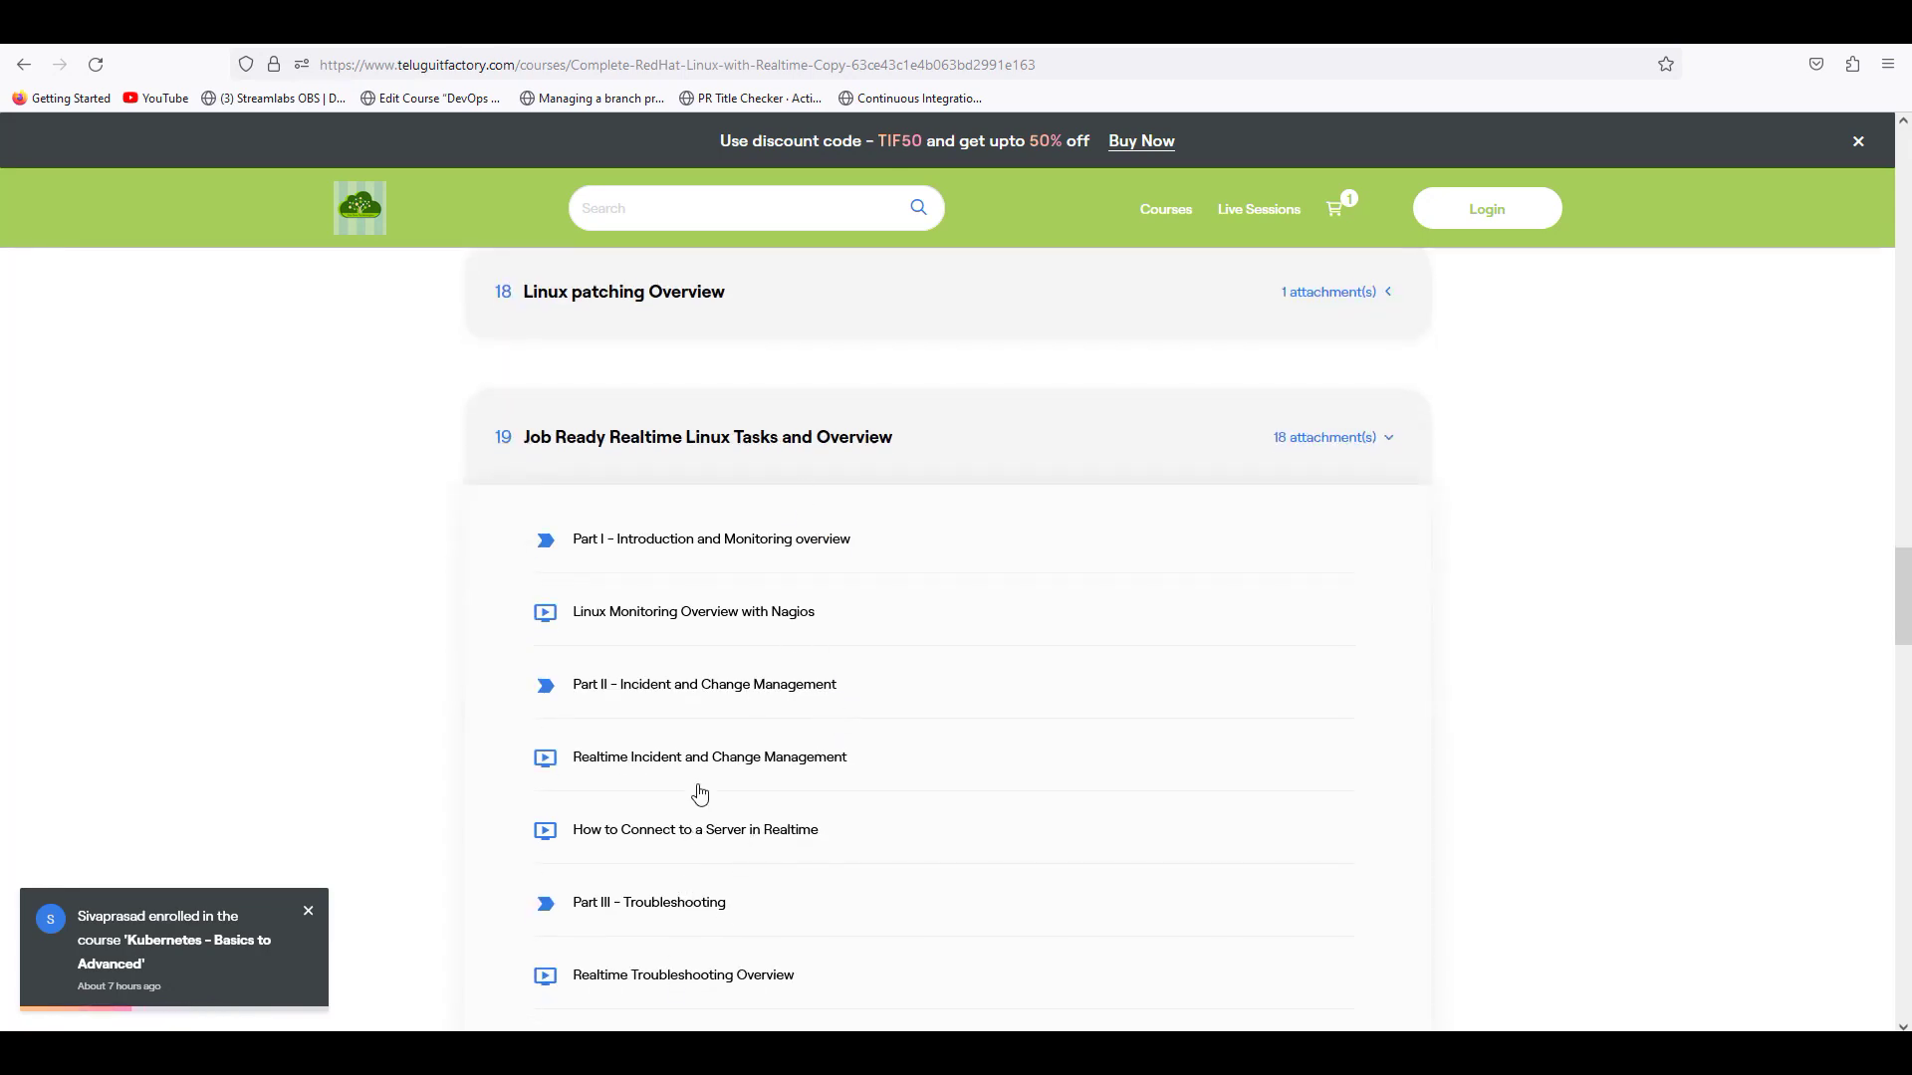
scroll(695, 792, down, 2)
scroll(695, 777, down, 2)
scroll(695, 777, down, 2)
scroll(695, 778, down, 1)
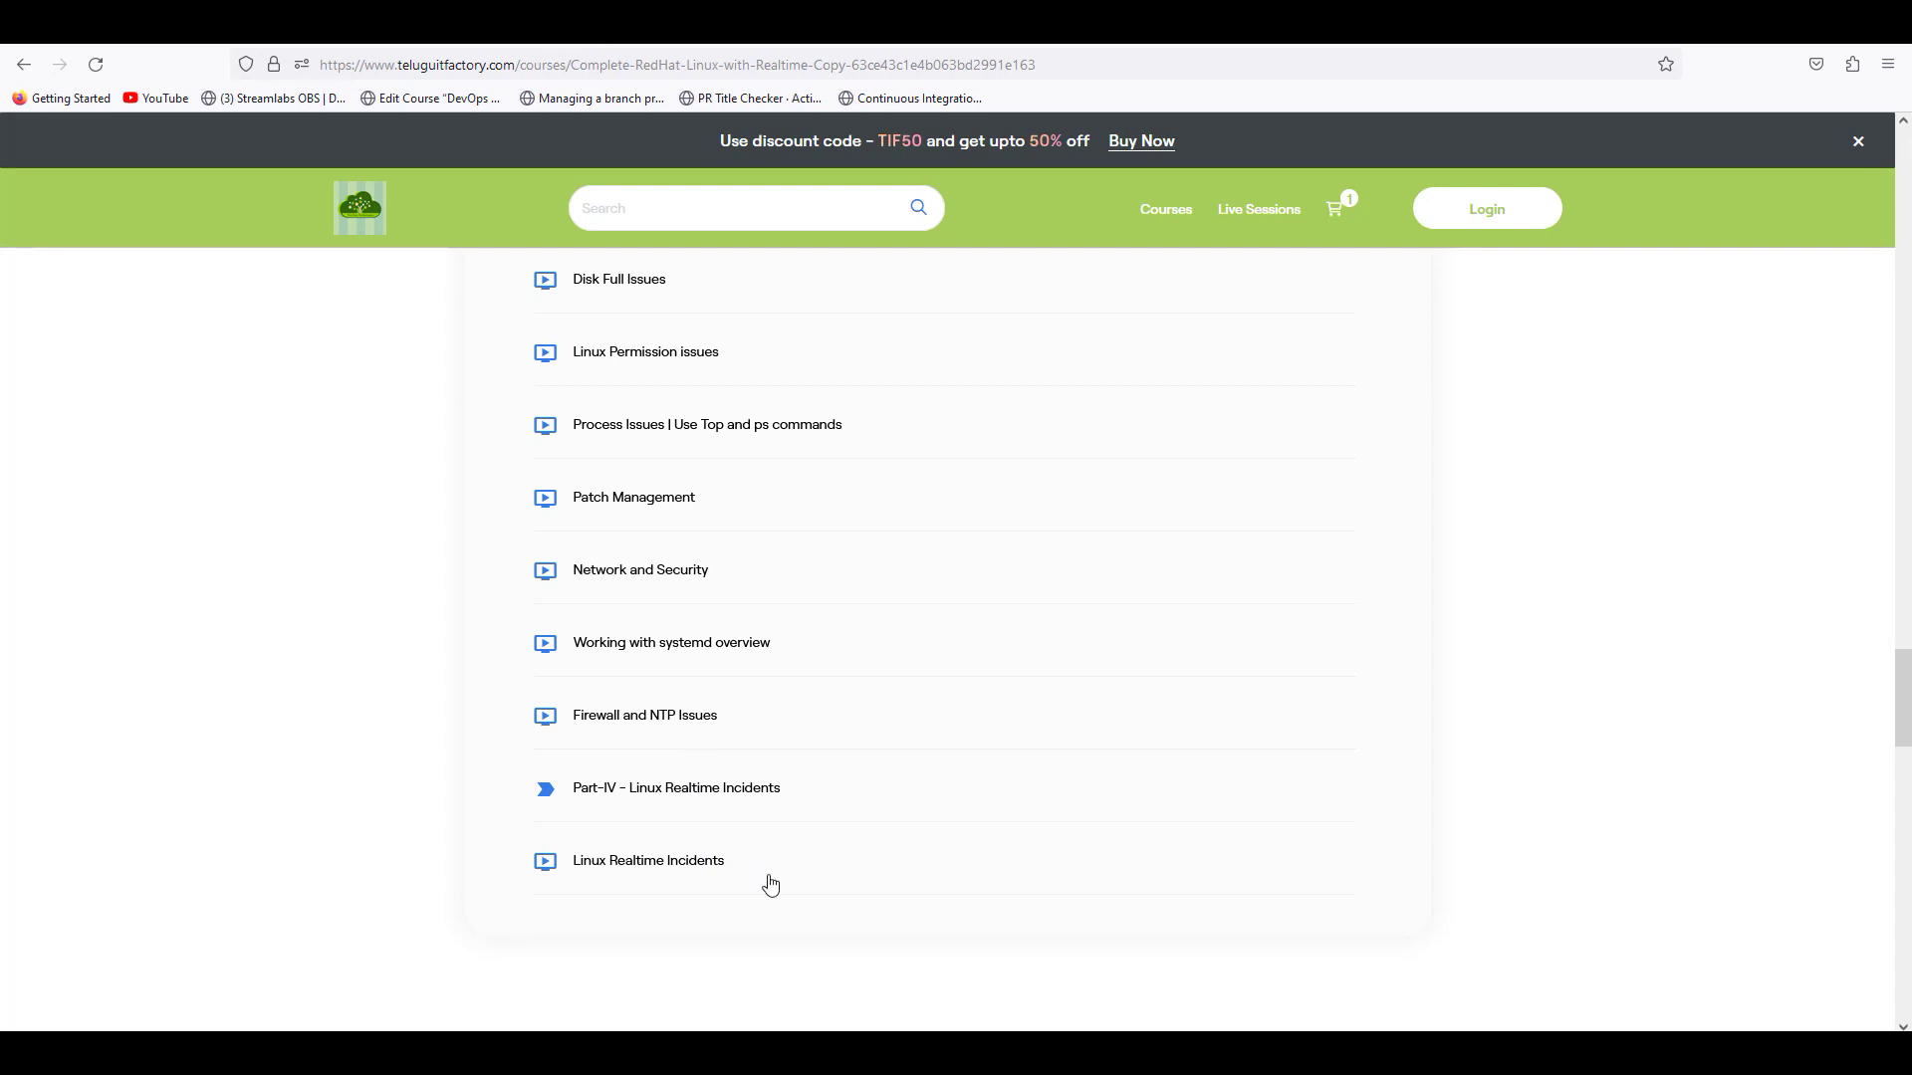
scroll(826, 892, up, 1)
scroll(826, 892, up, 3)
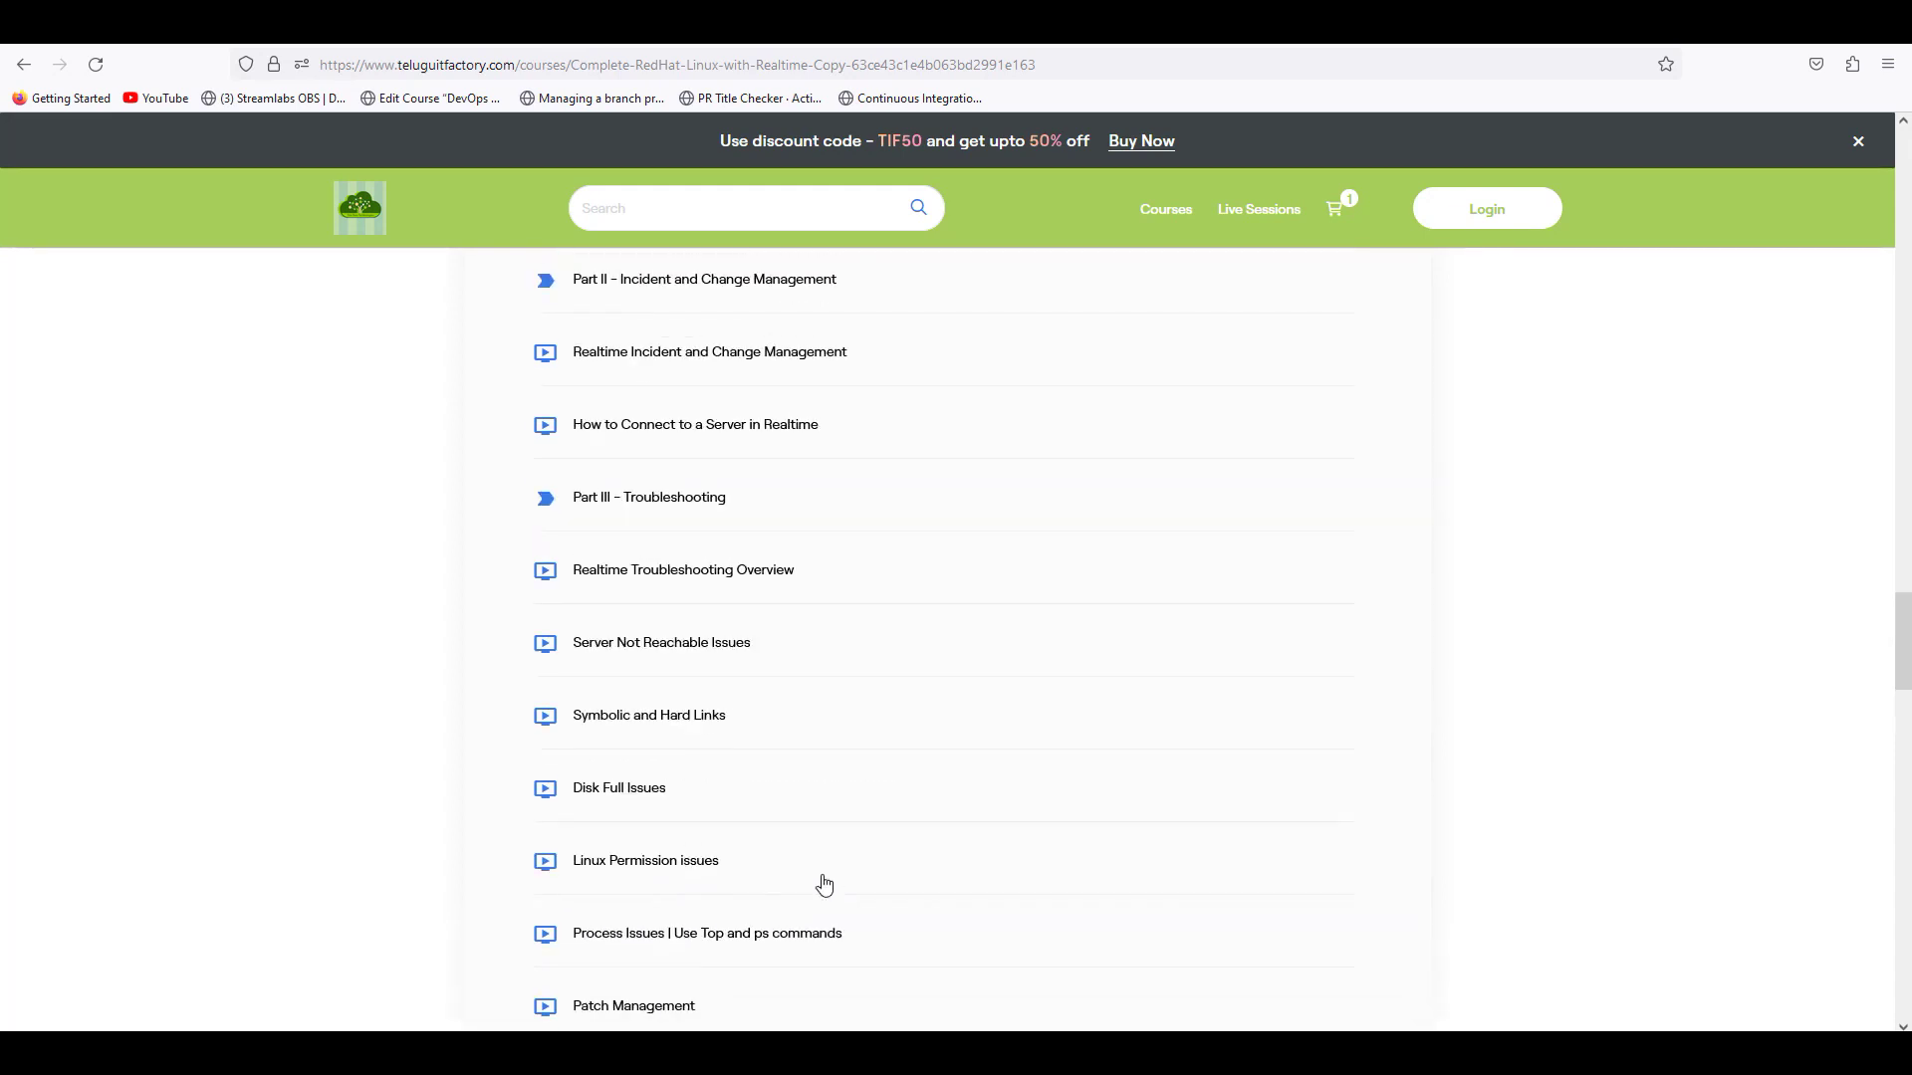
scroll(825, 892, up, 3)
scroll(827, 887, up, 1)
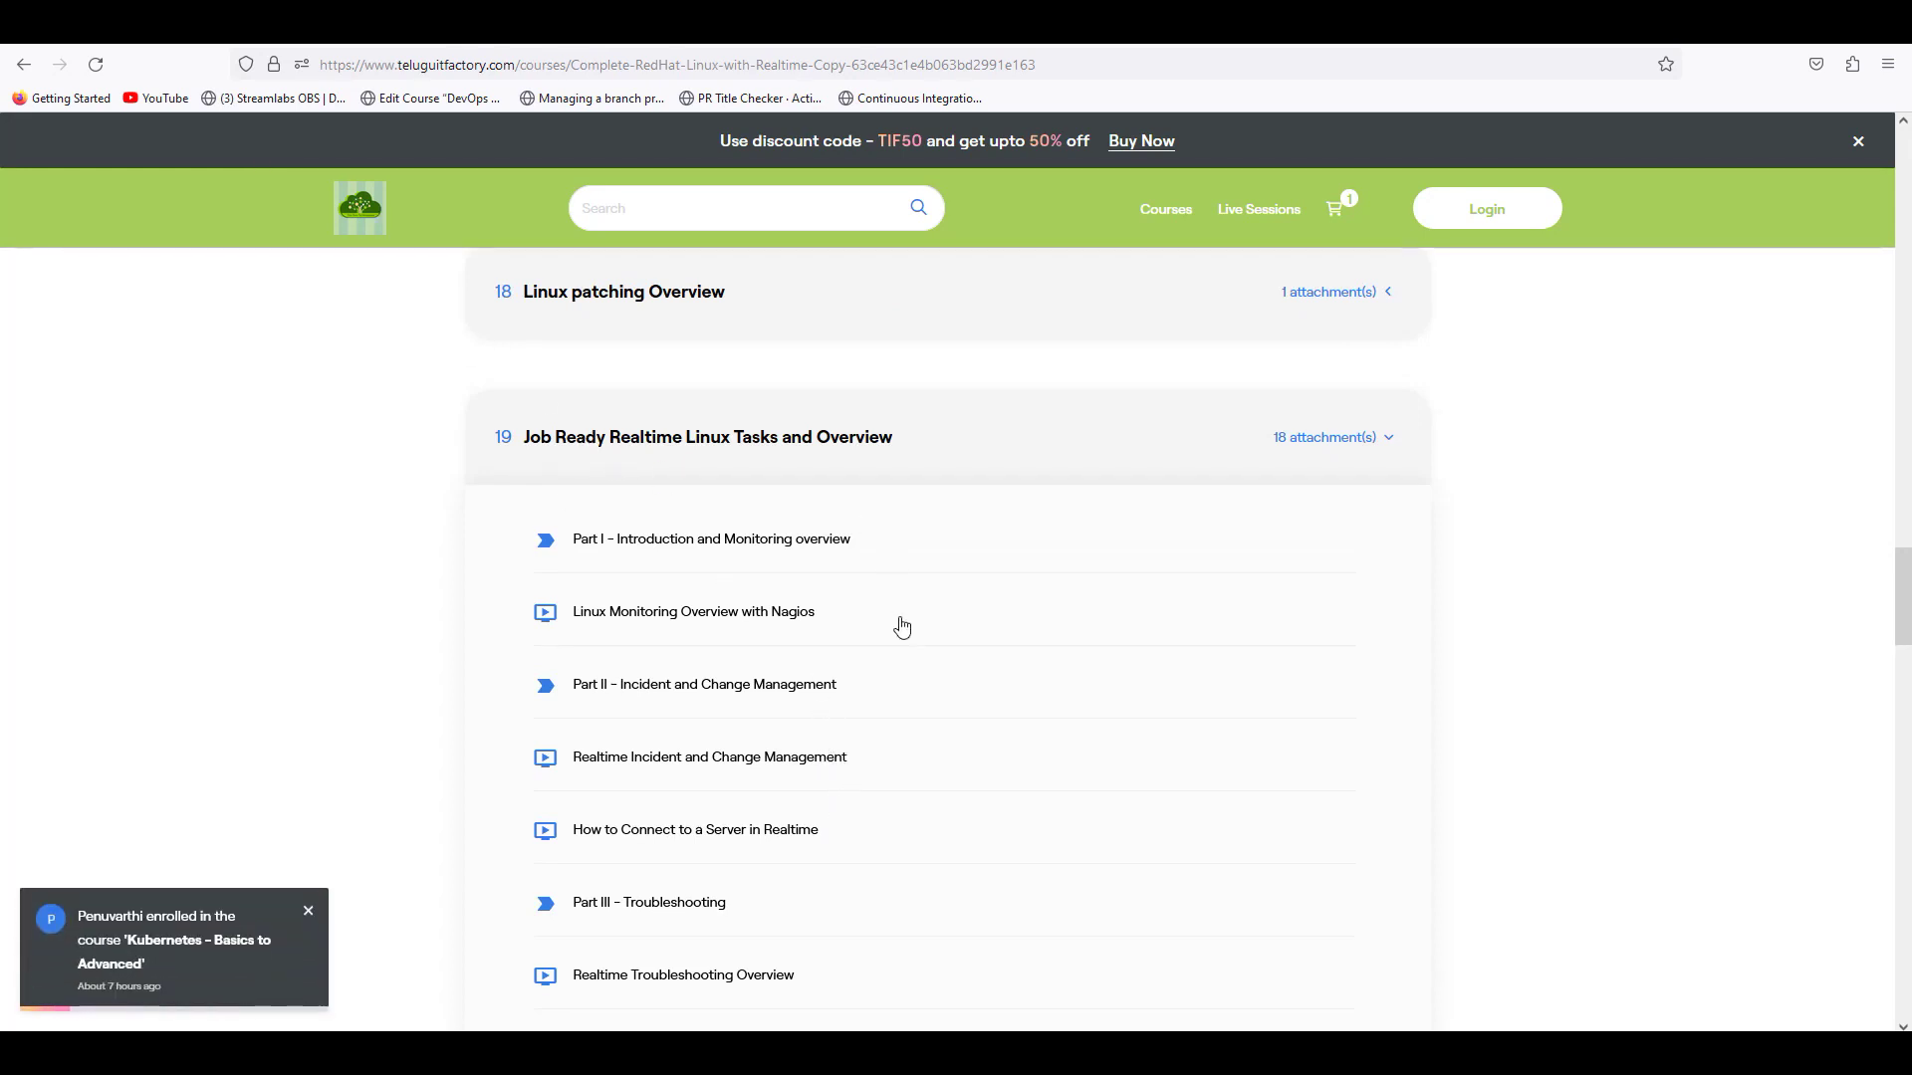
scroll(892, 624, down, 1)
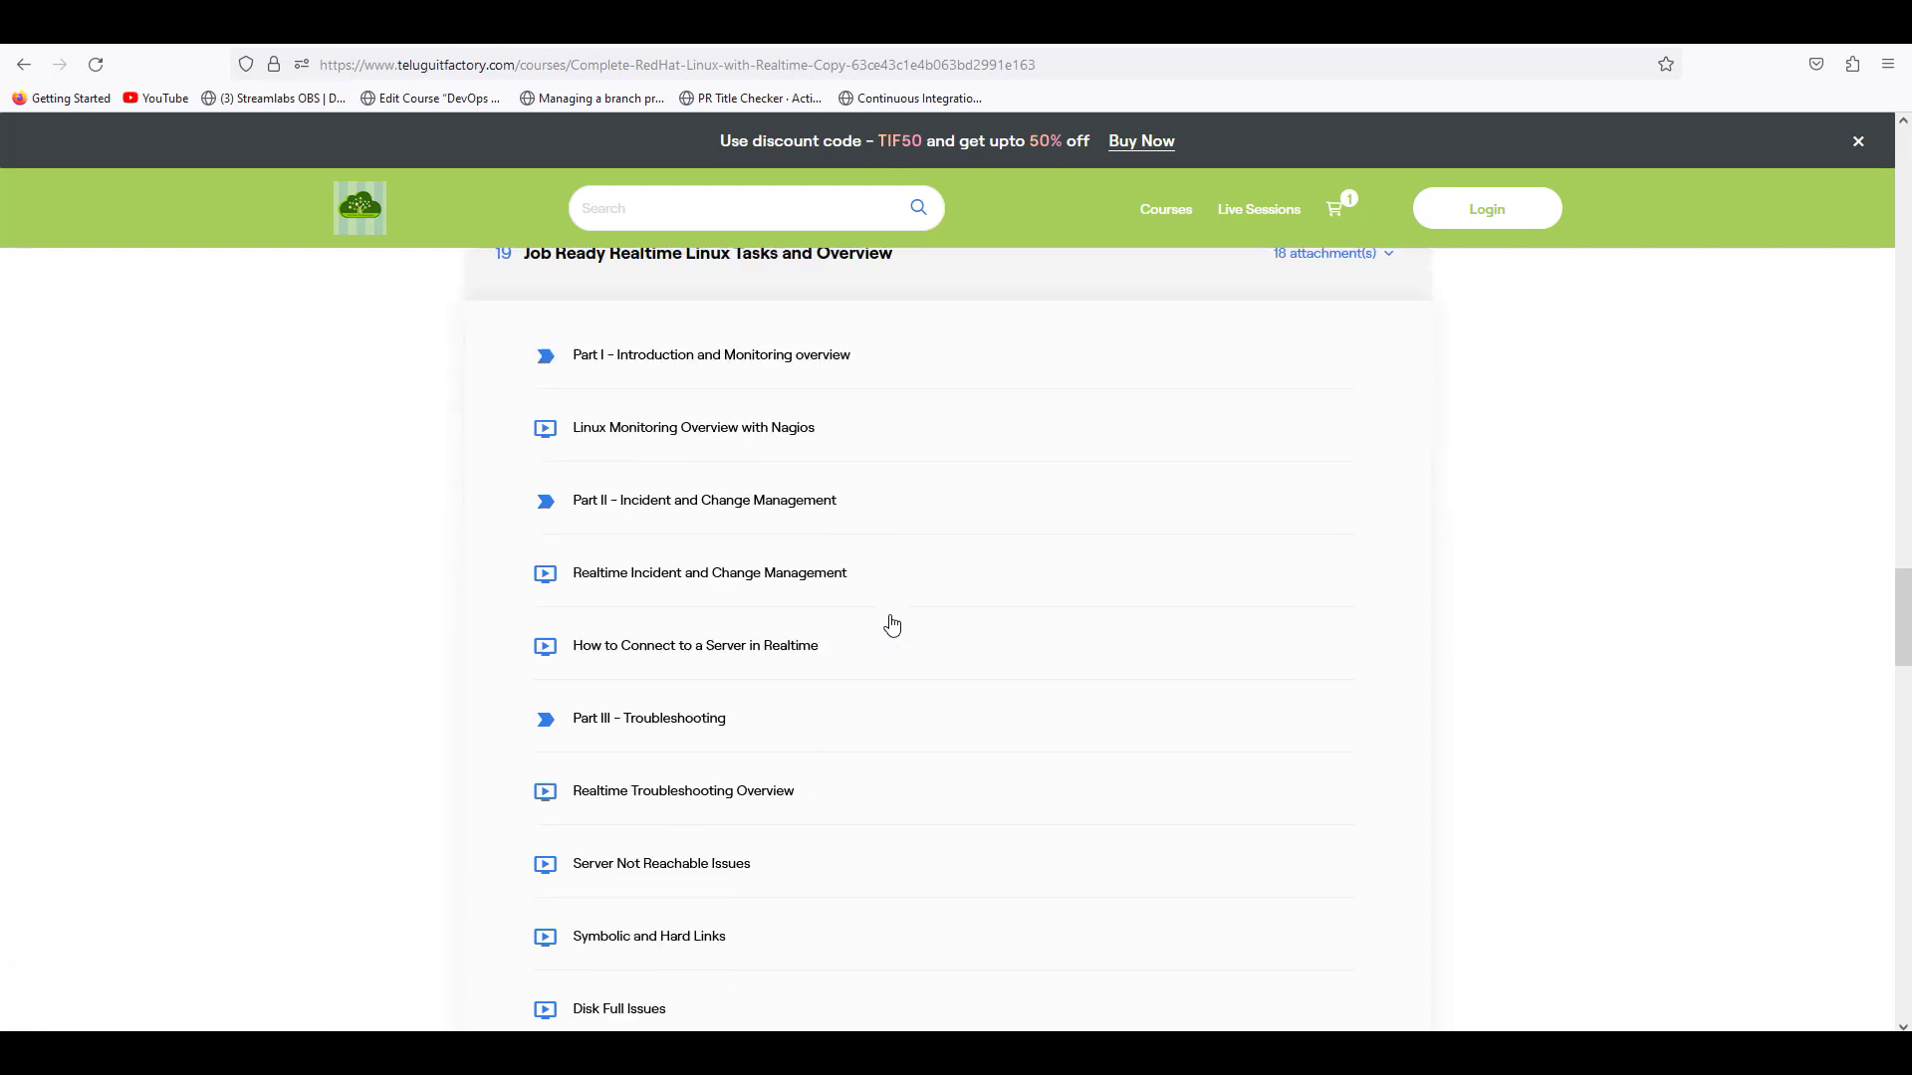
scroll(892, 623, down, 3)
scroll(893, 623, down, 3)
scroll(893, 623, down, 2)
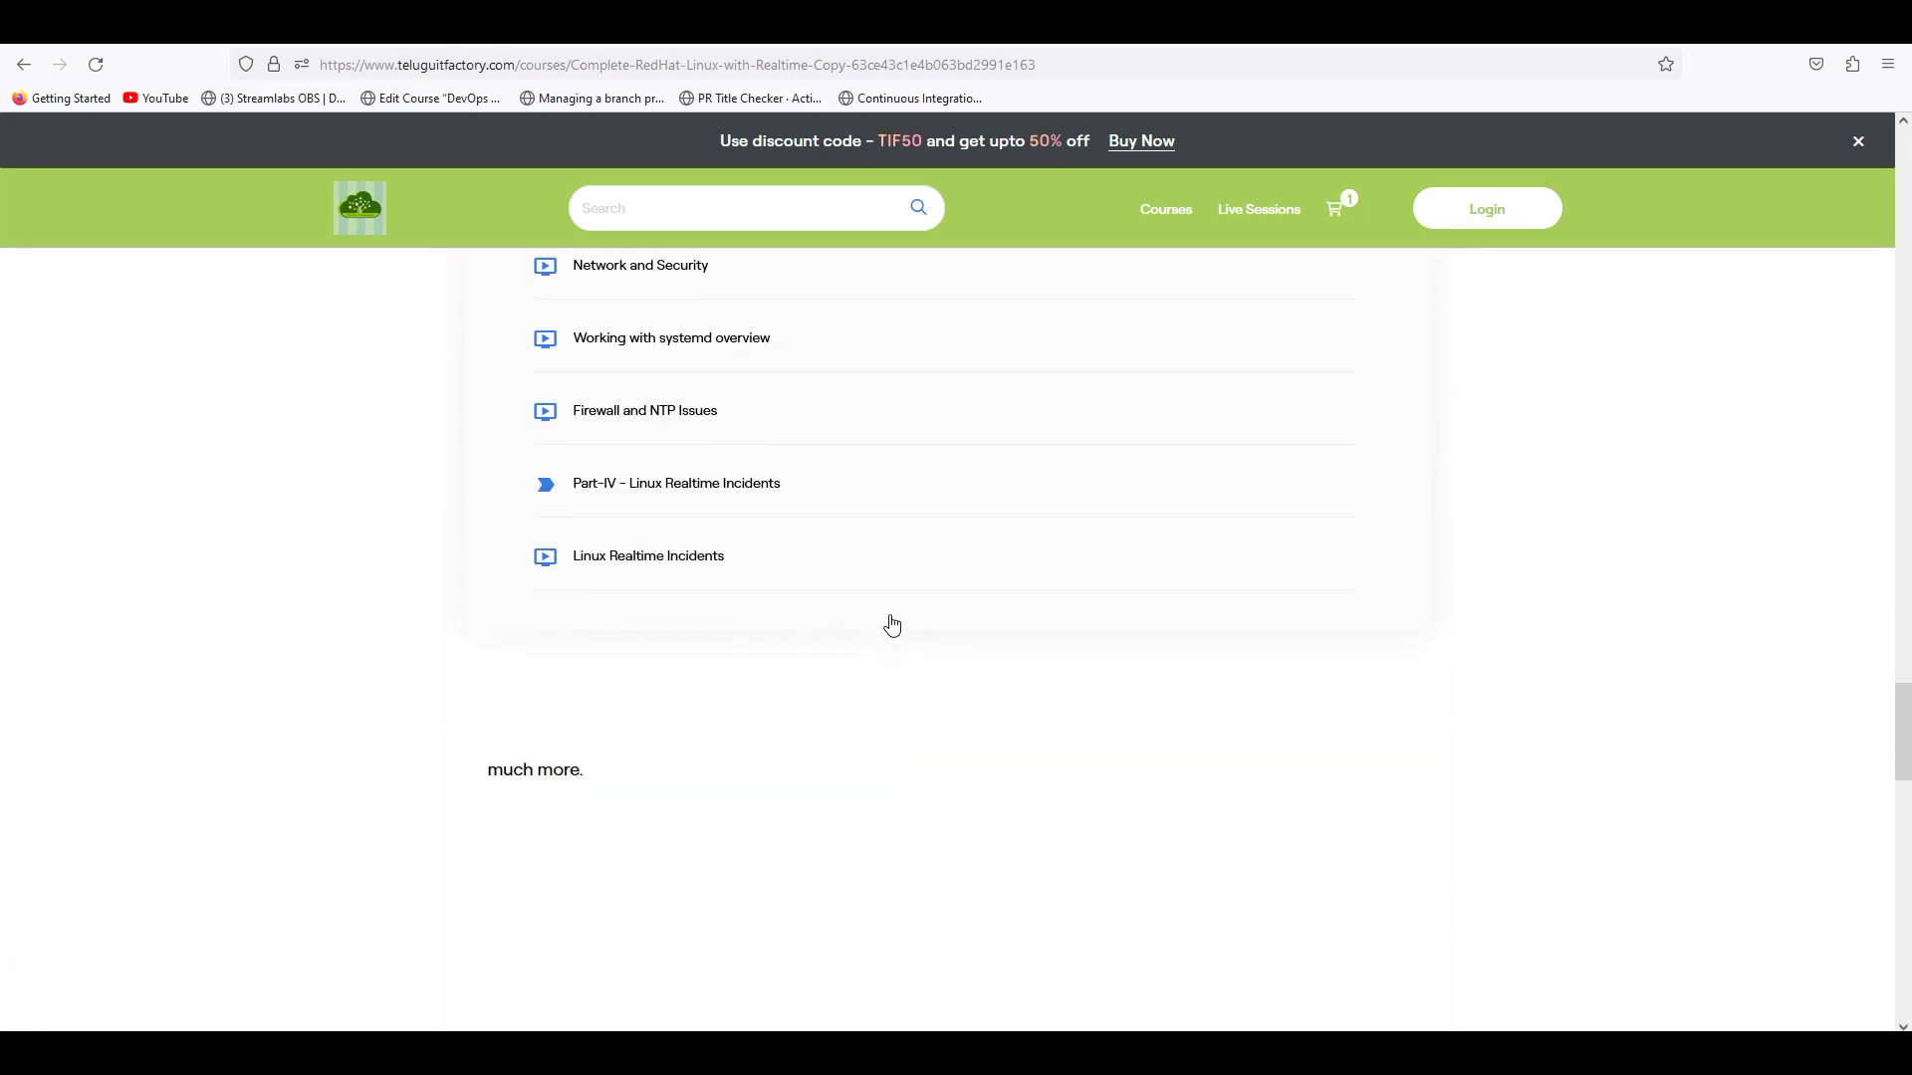
scroll(892, 623, up, 3)
scroll(892, 623, up, 3)
scroll(892, 623, up, 4)
scroll(891, 623, up, 3)
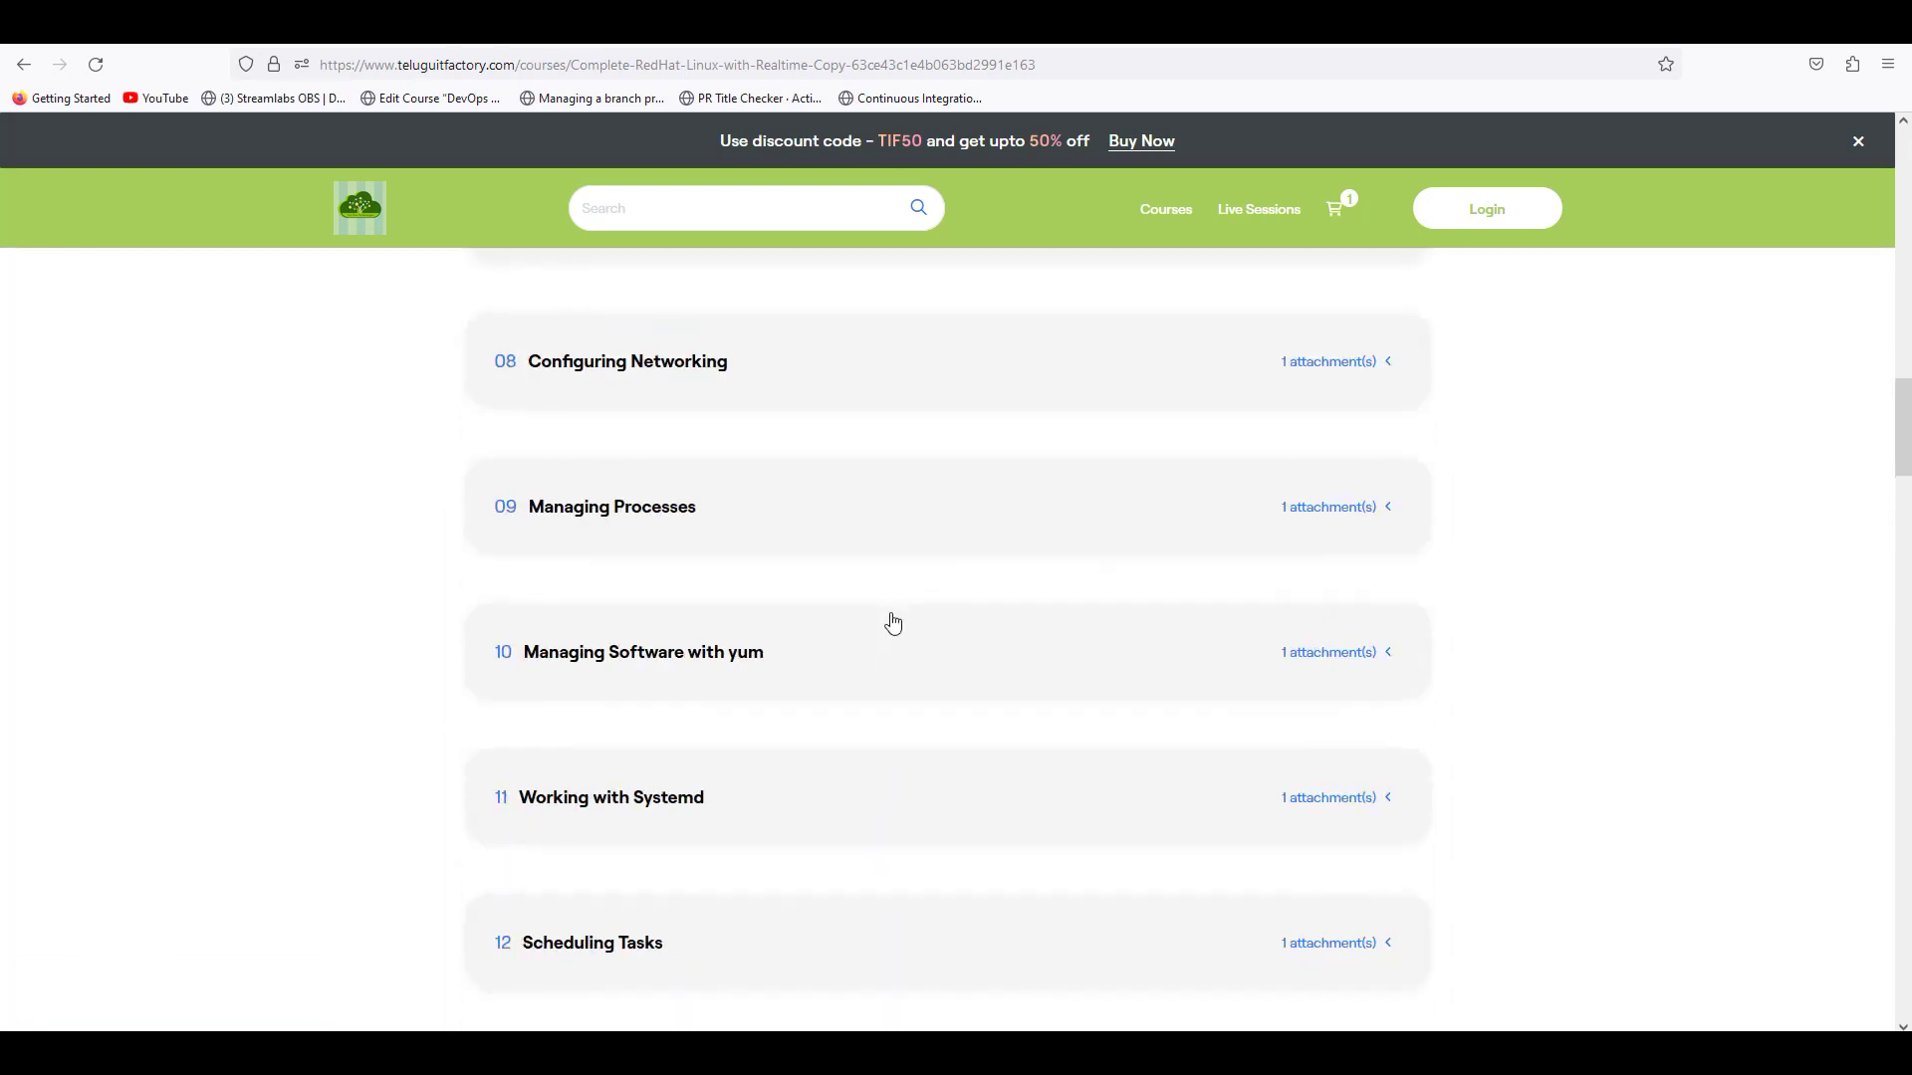
scroll(892, 624, up, 4)
scroll(892, 622, up, 3)
scroll(892, 623, up, 2)
scroll(897, 613, up, 4)
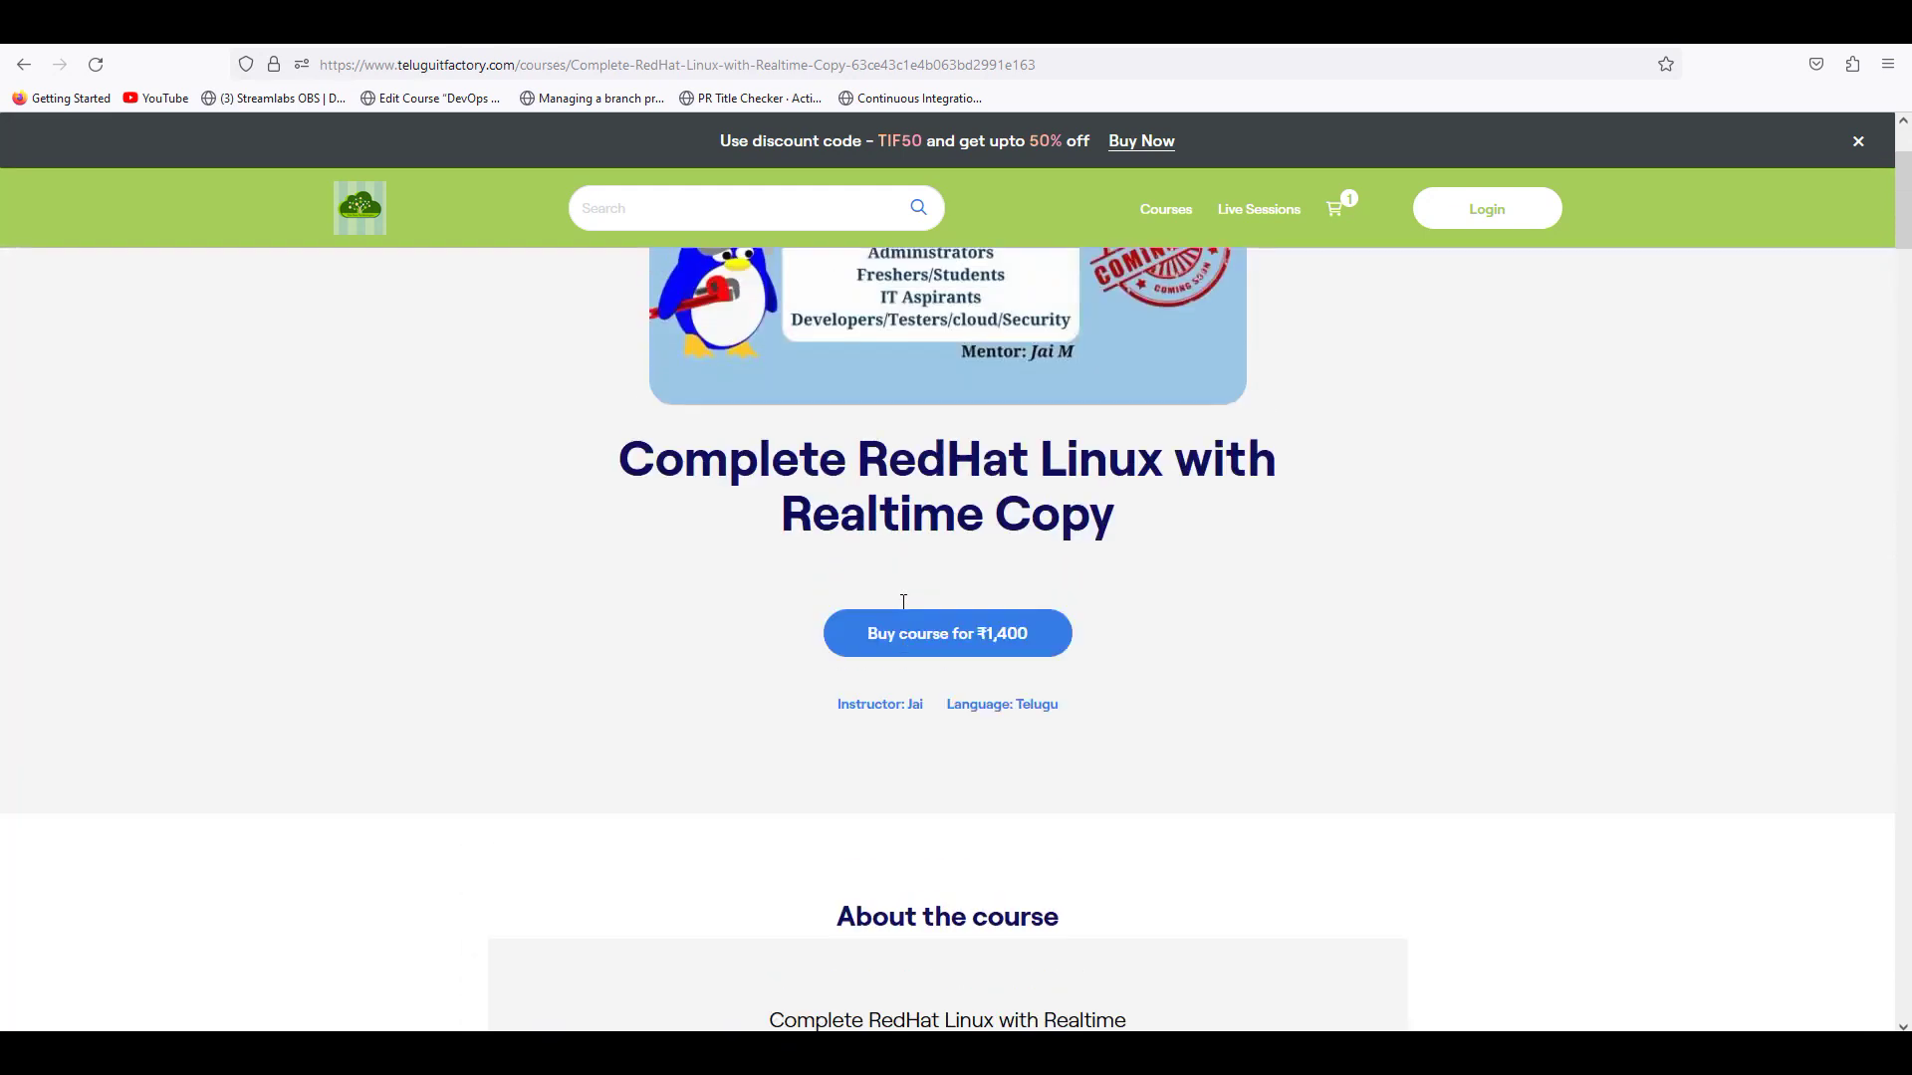
scroll(696, 612, up, 3)
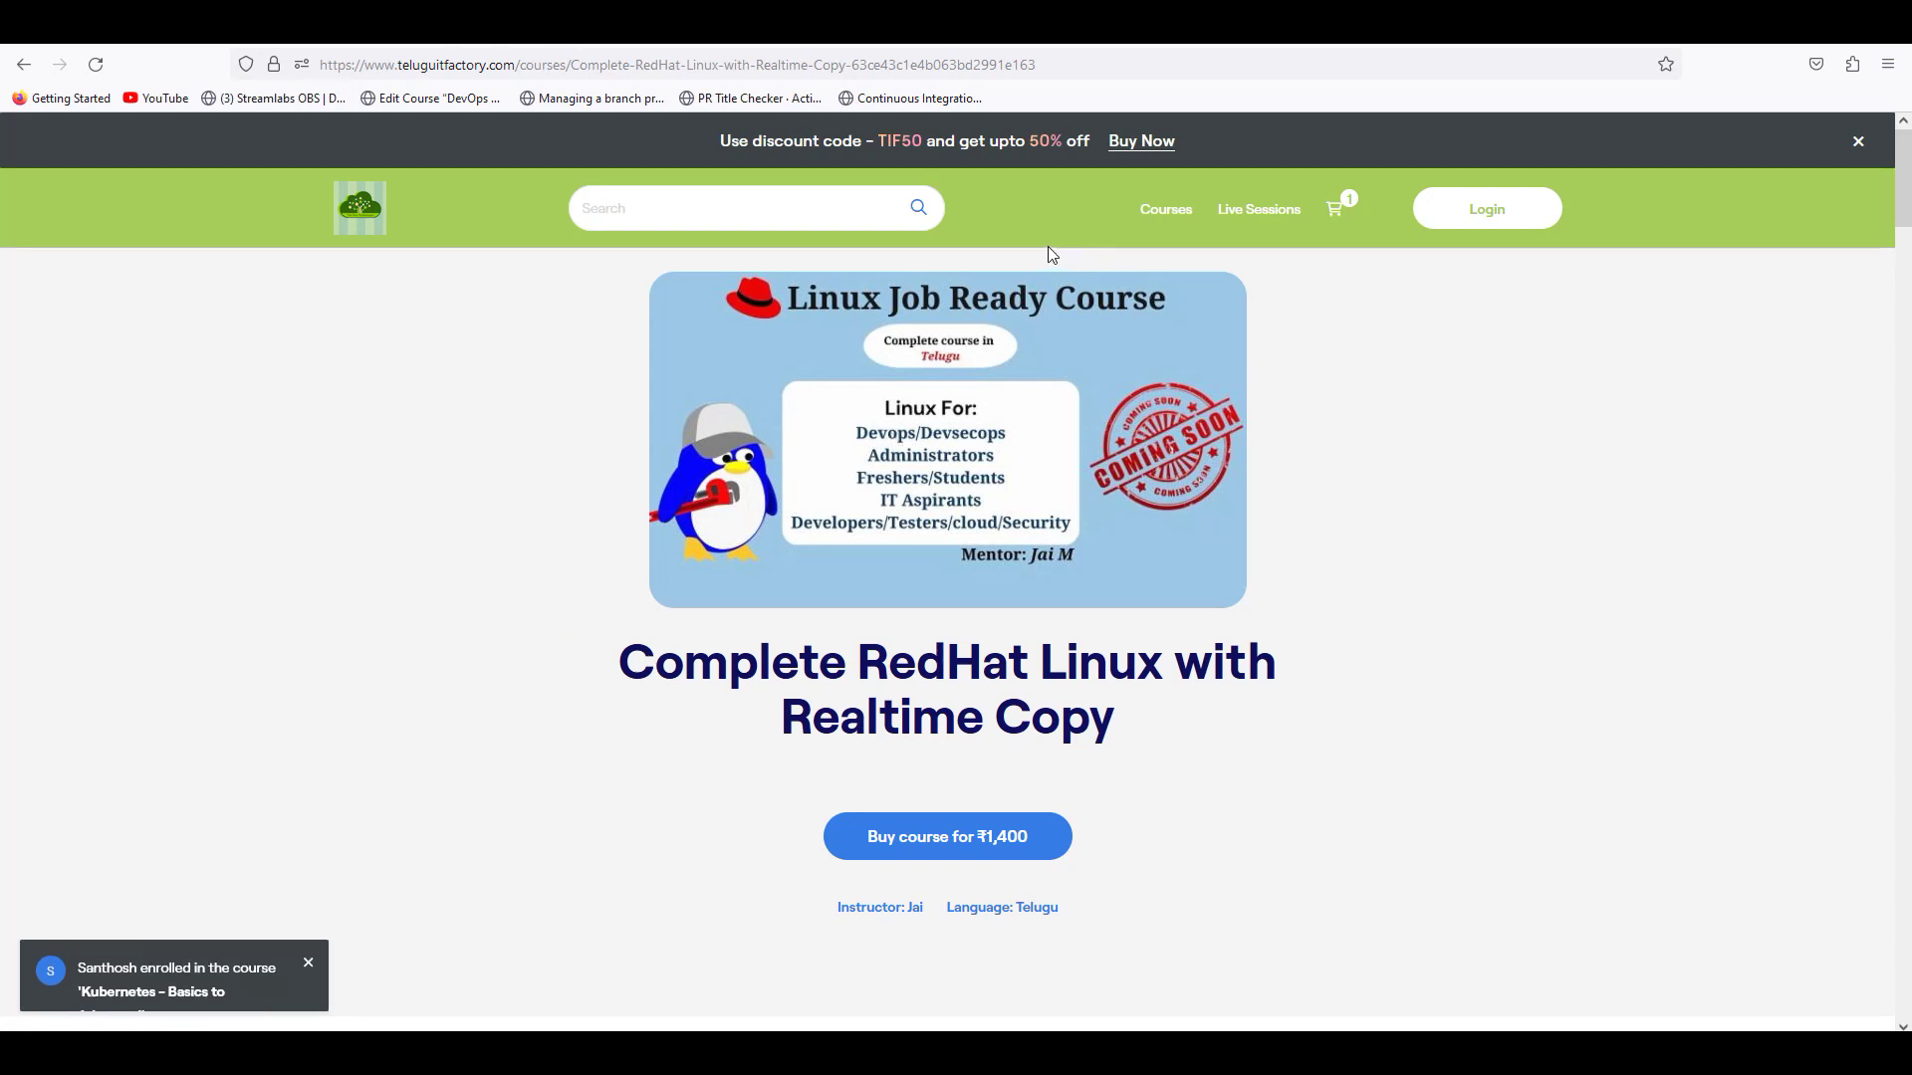
click(938, 839)
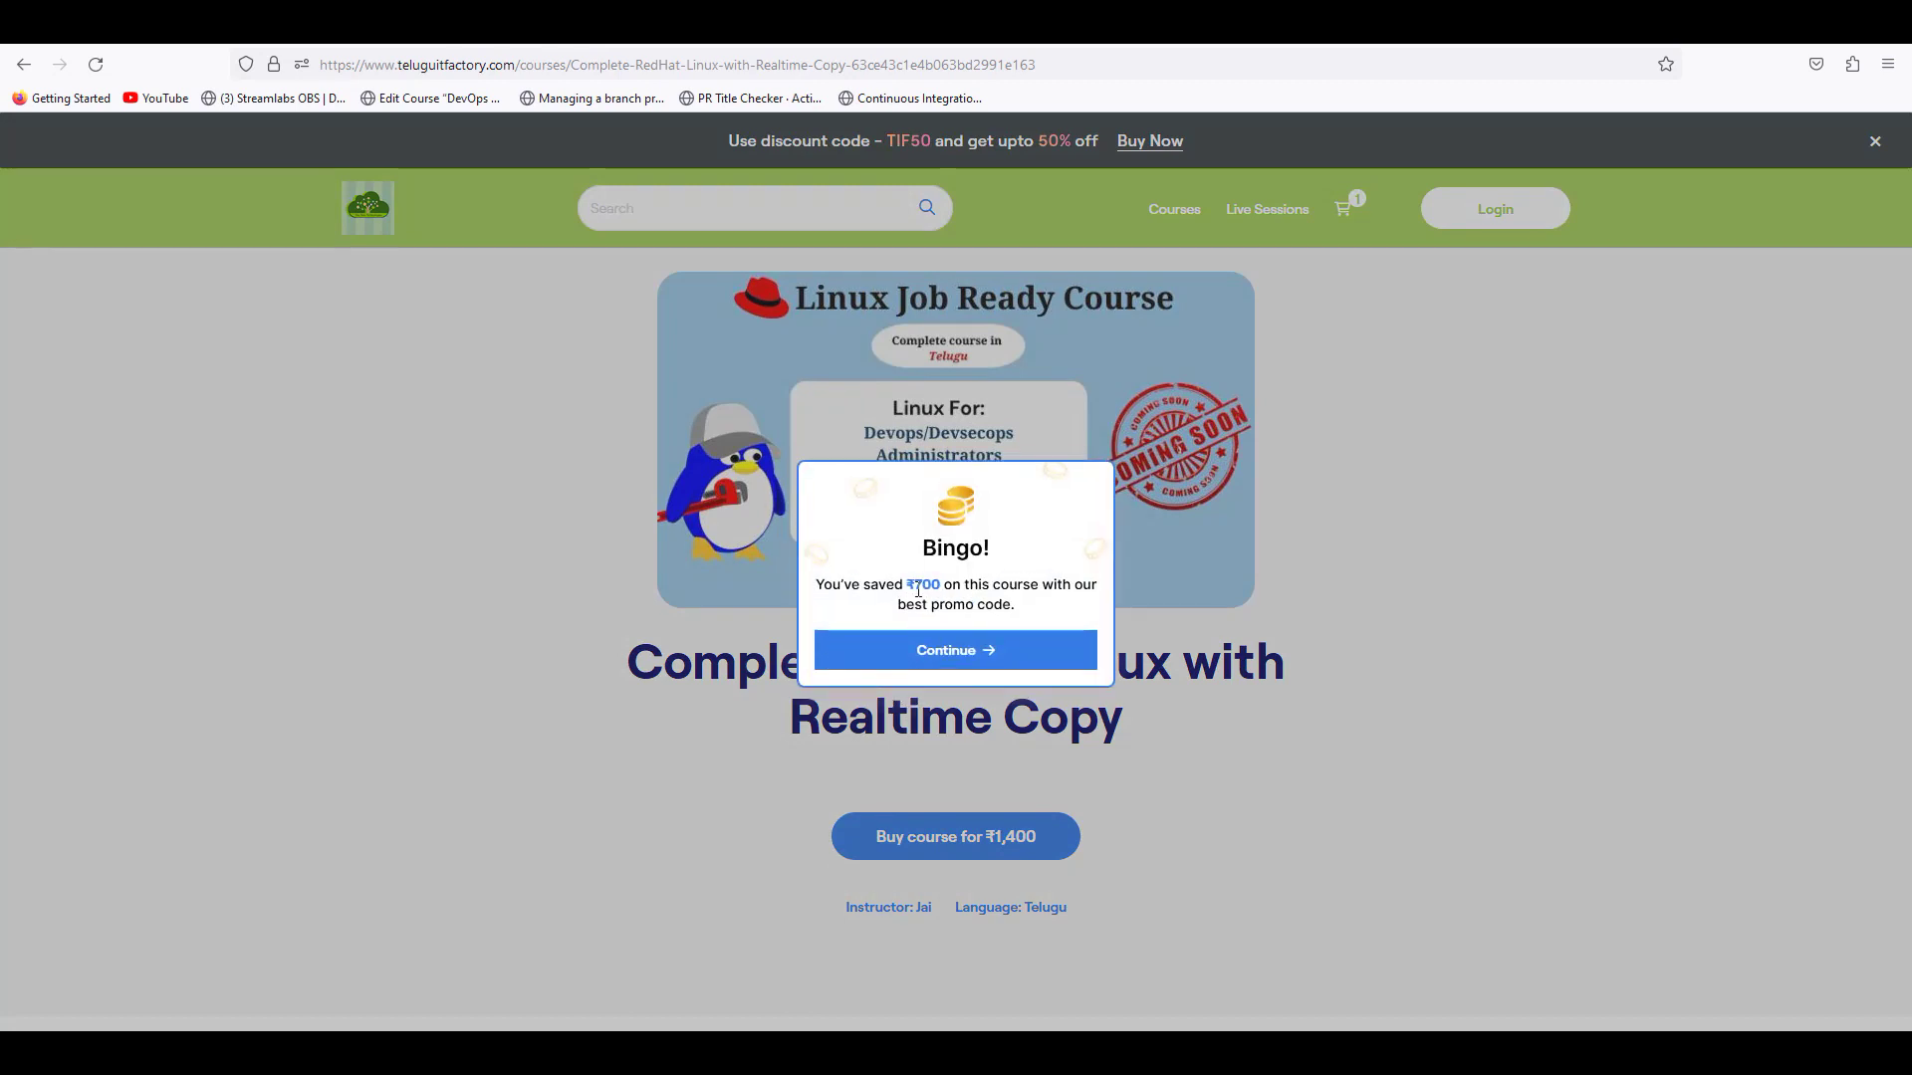
click(945, 652)
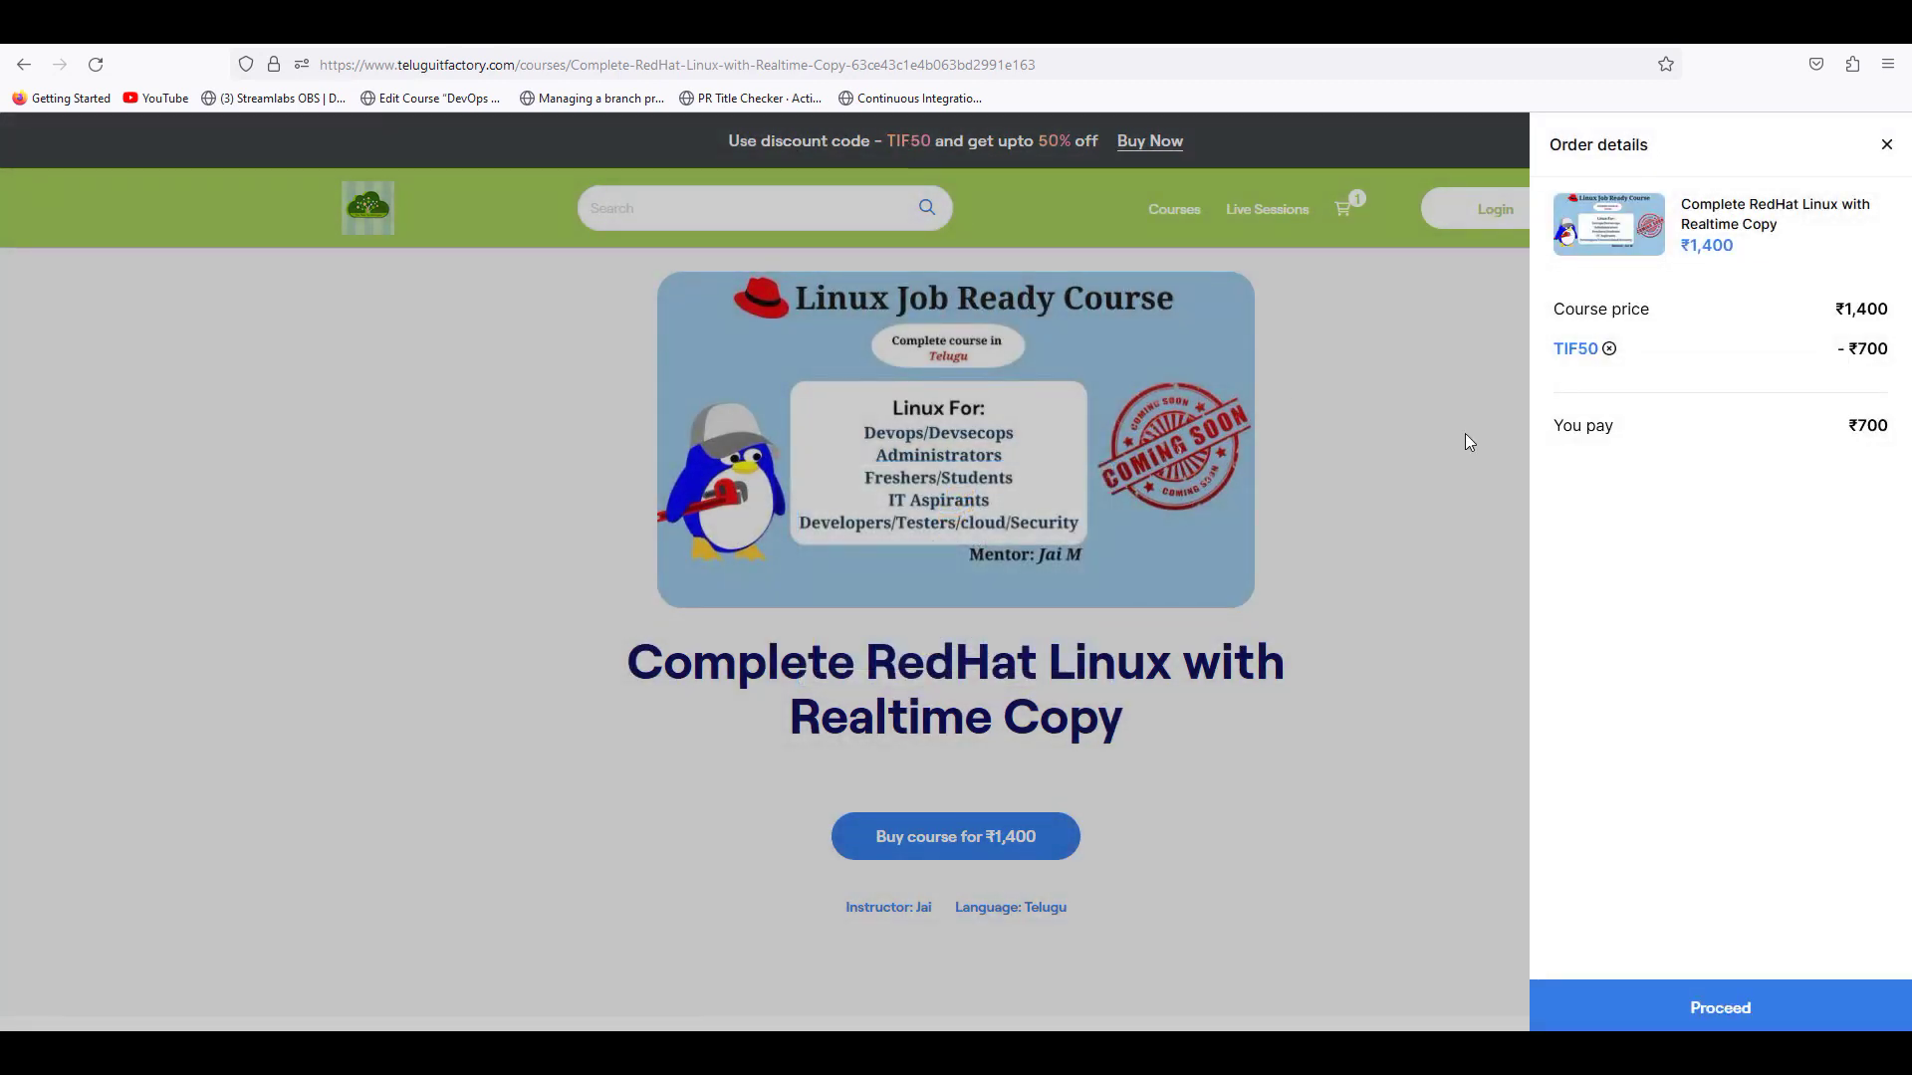
click(1607, 354)
click(1849, 349)
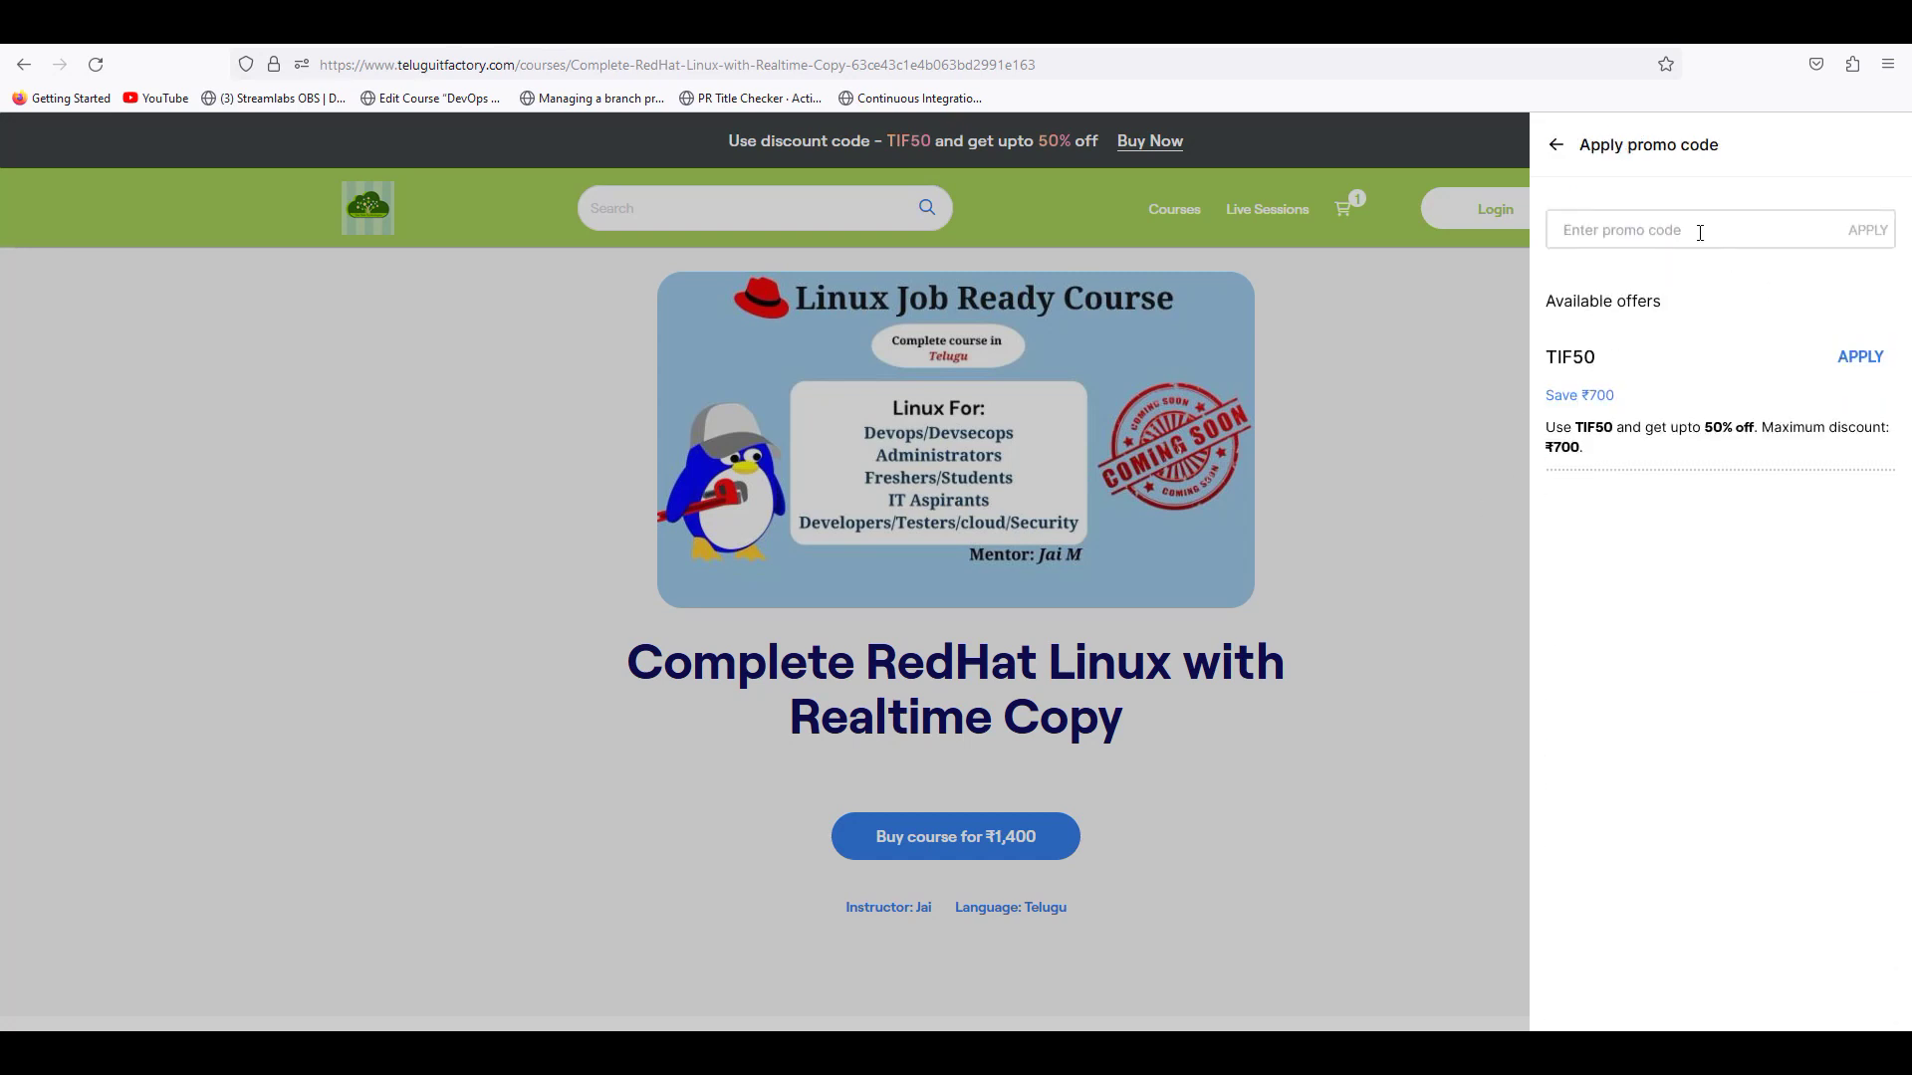
click(1682, 229)
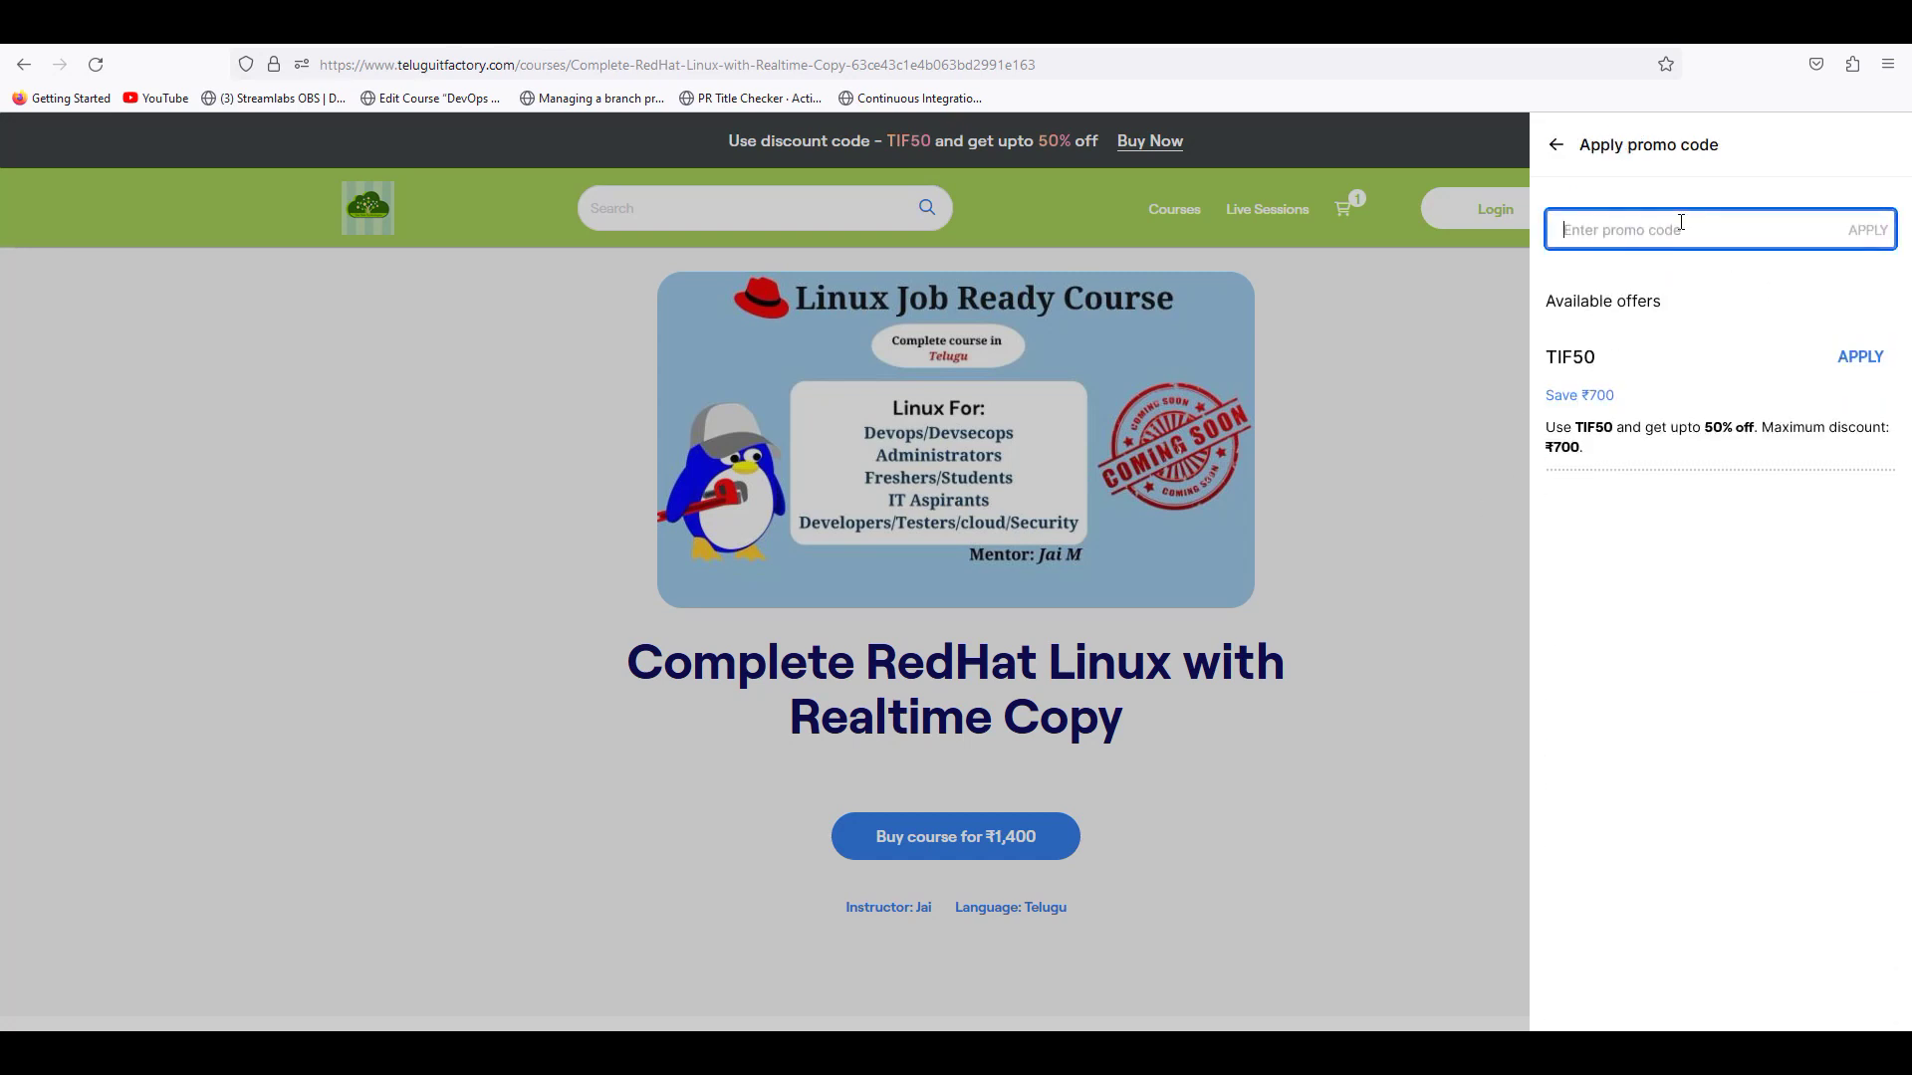
click(1420, 794)
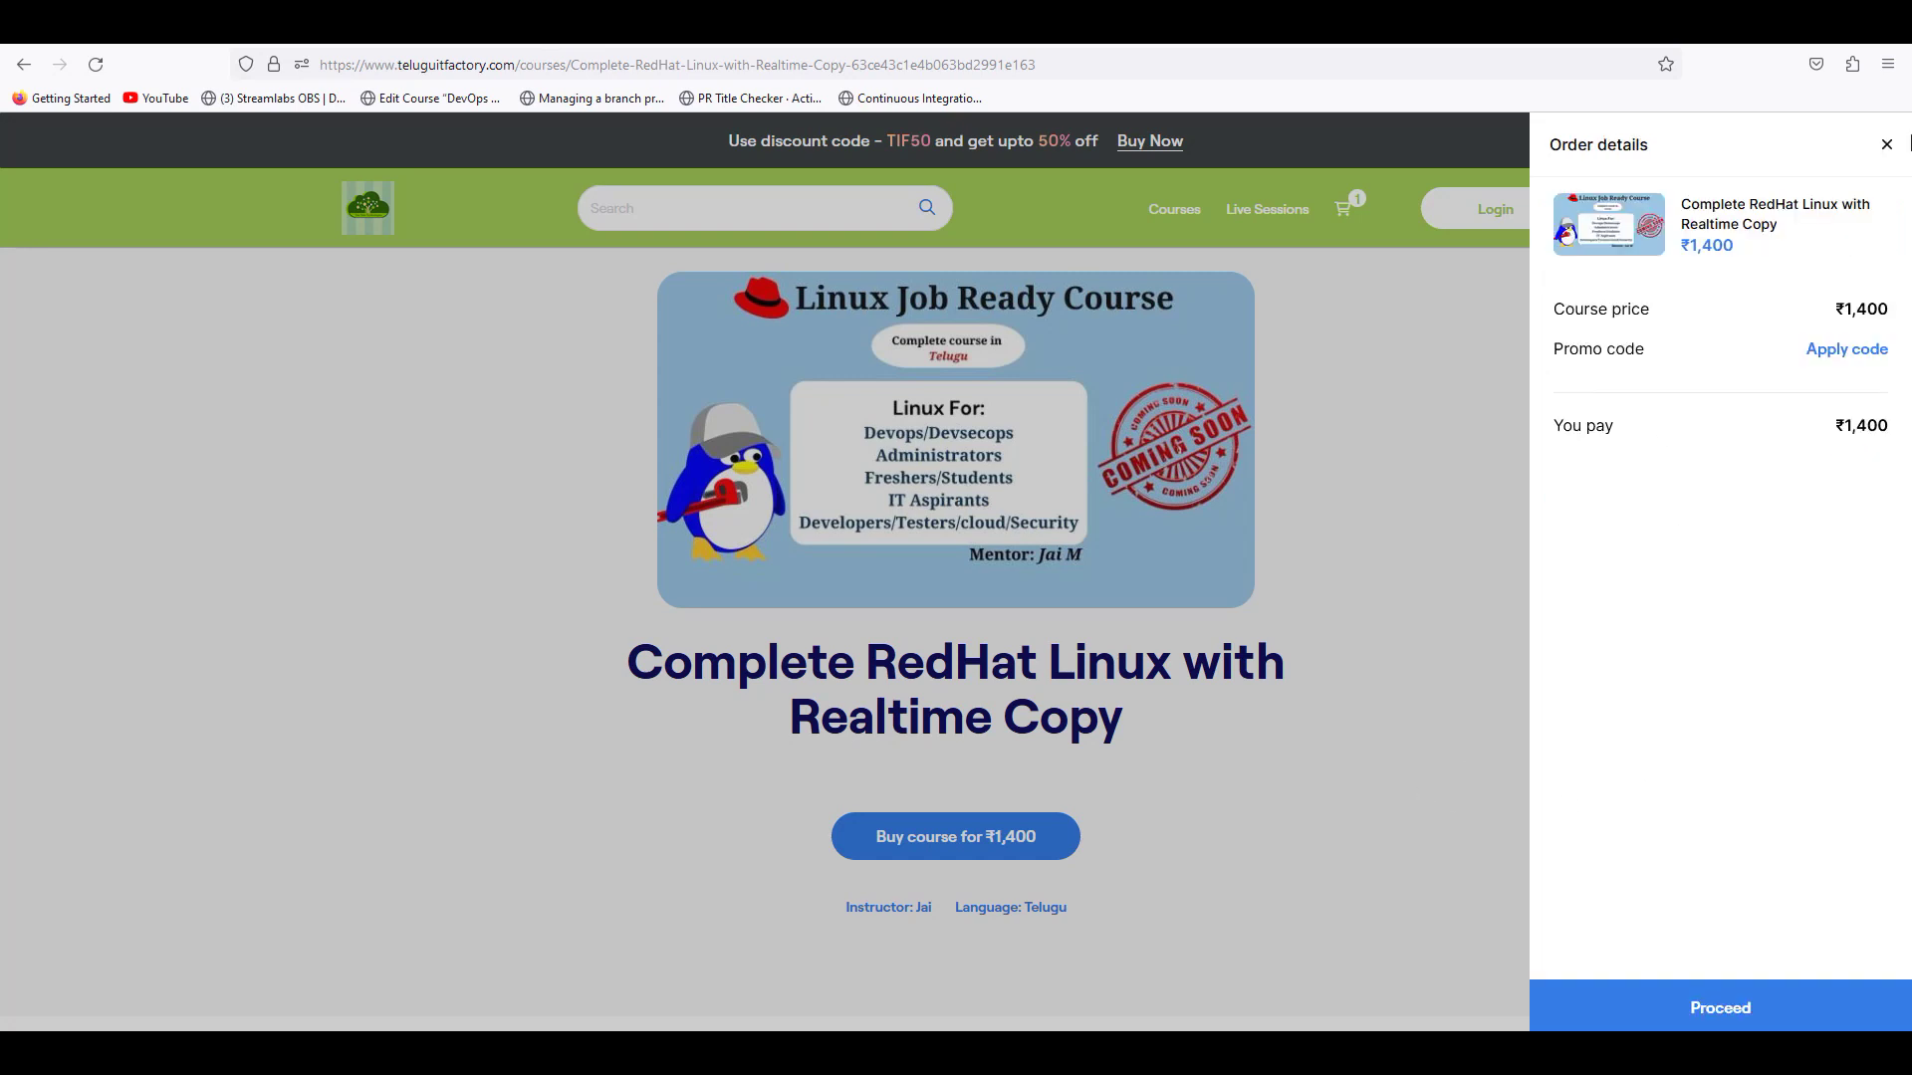
click(1888, 145)
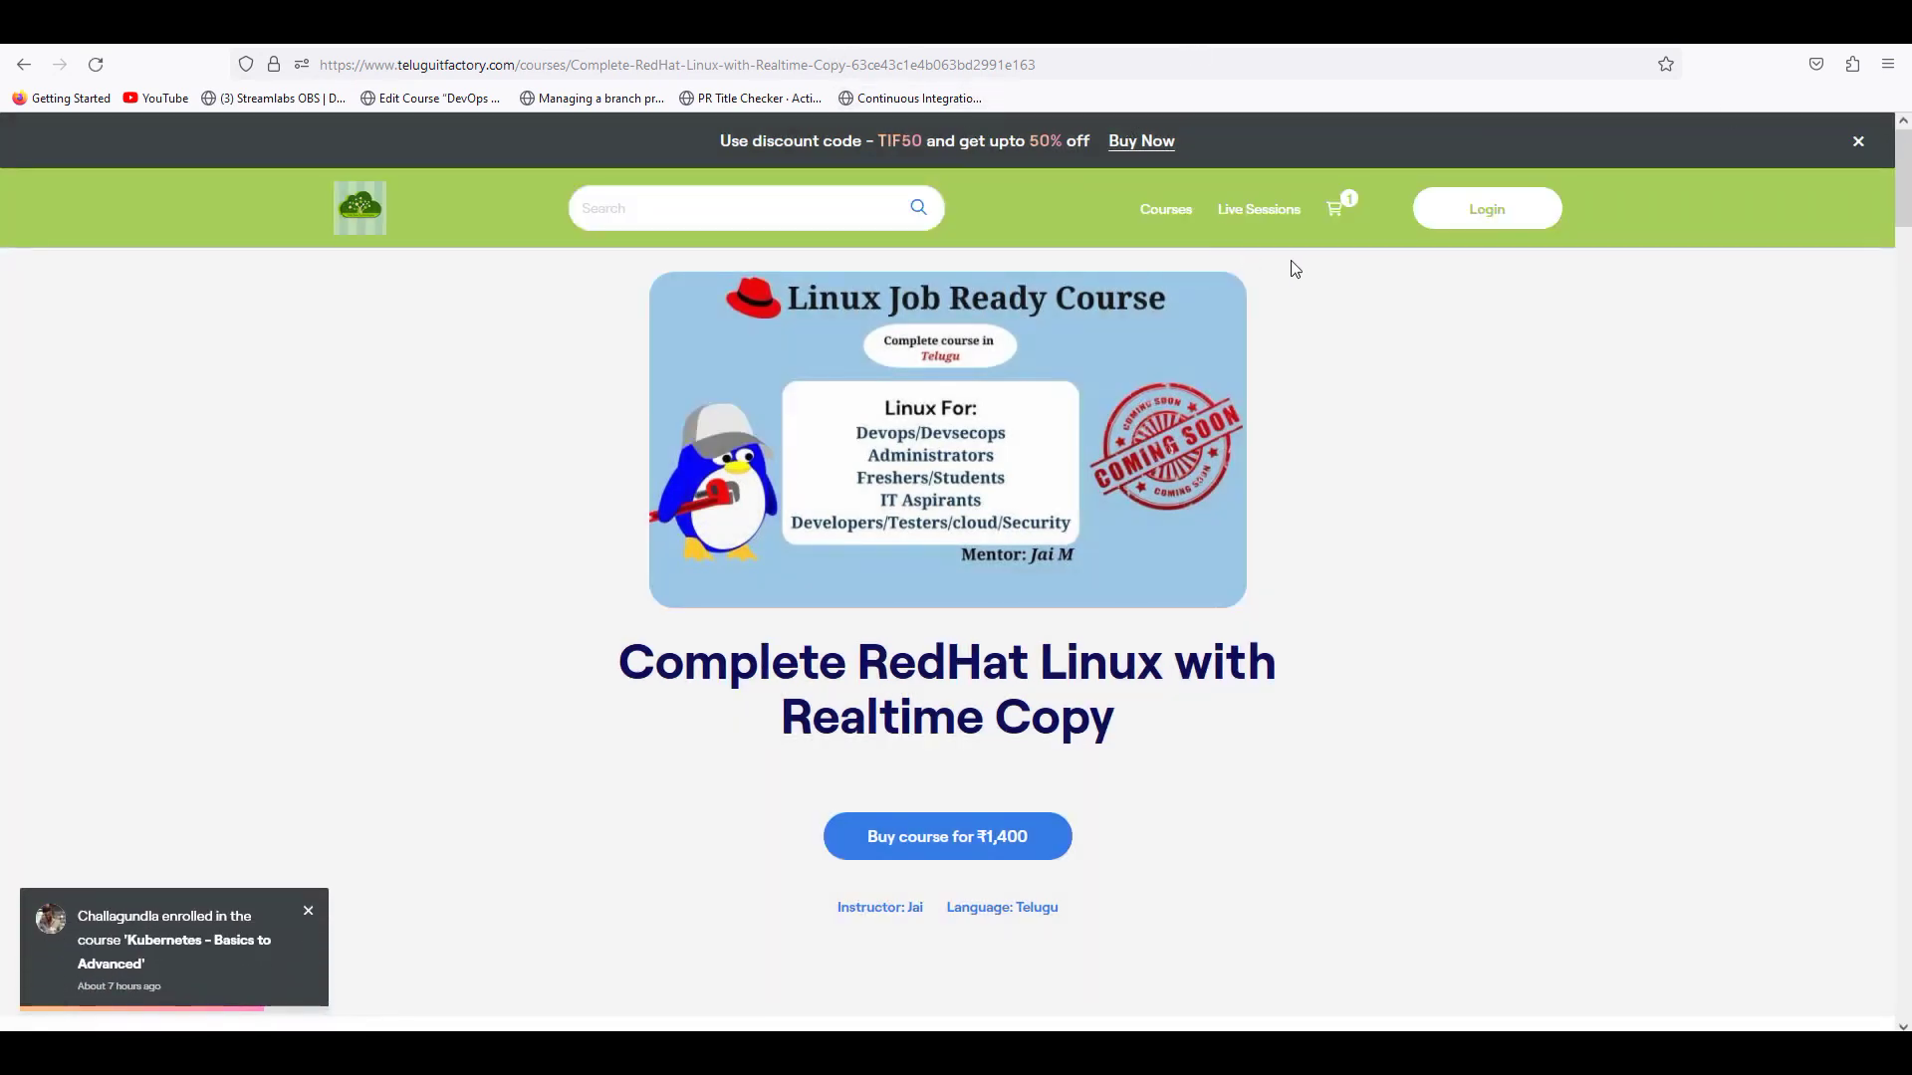
click(956, 837)
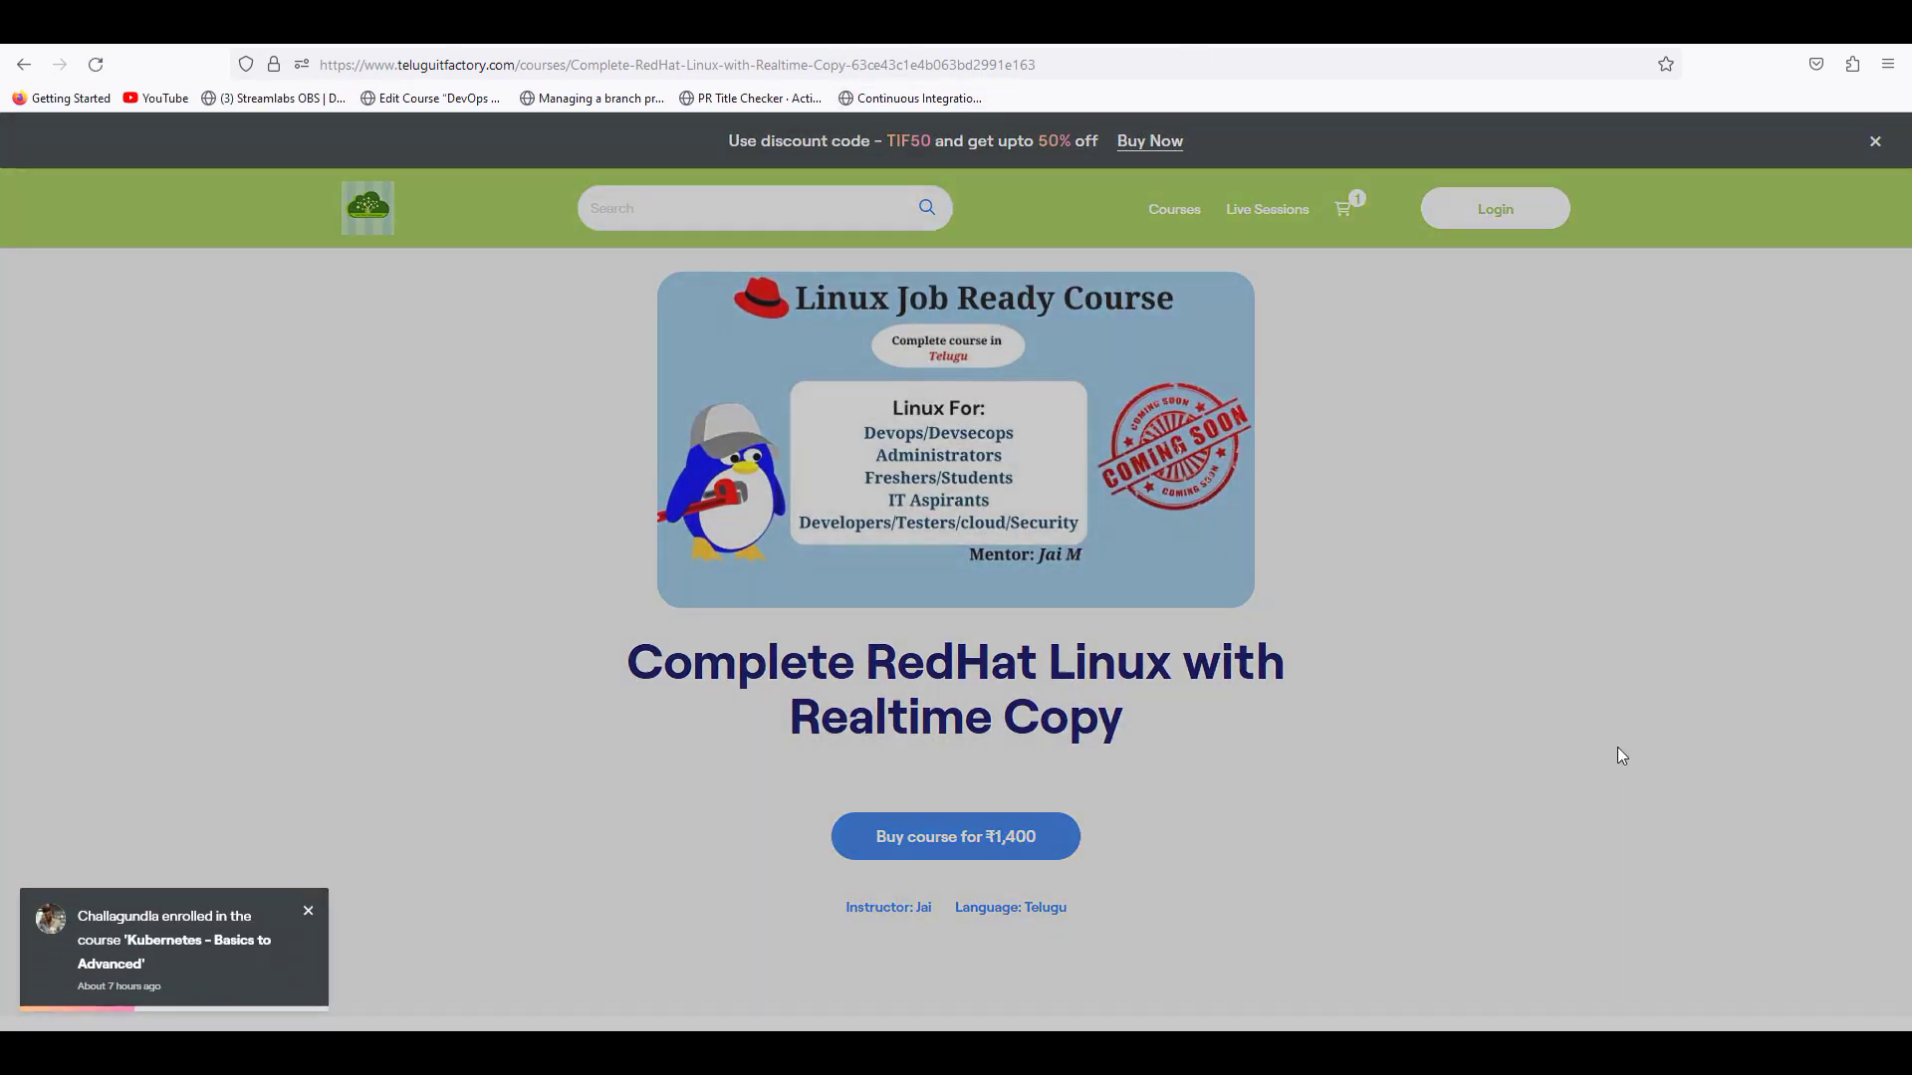
click(1017, 646)
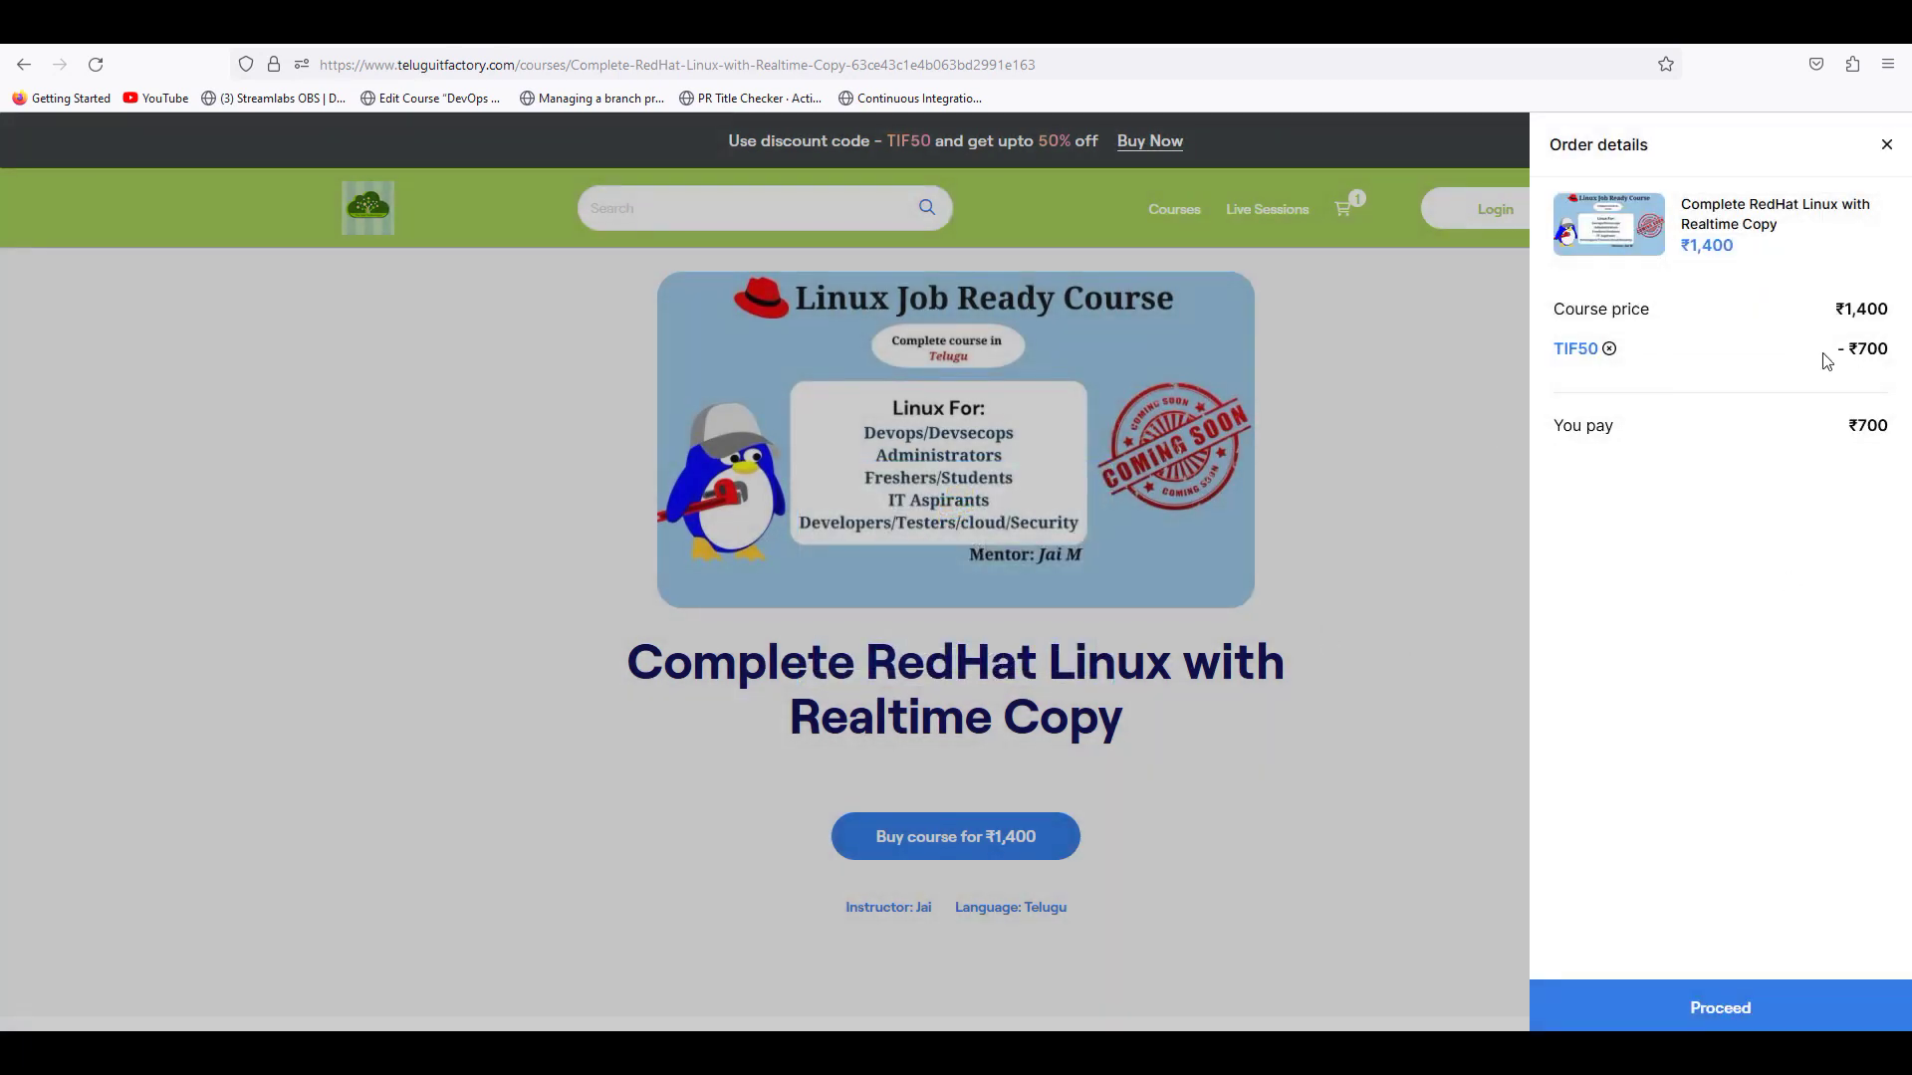
click(1424, 456)
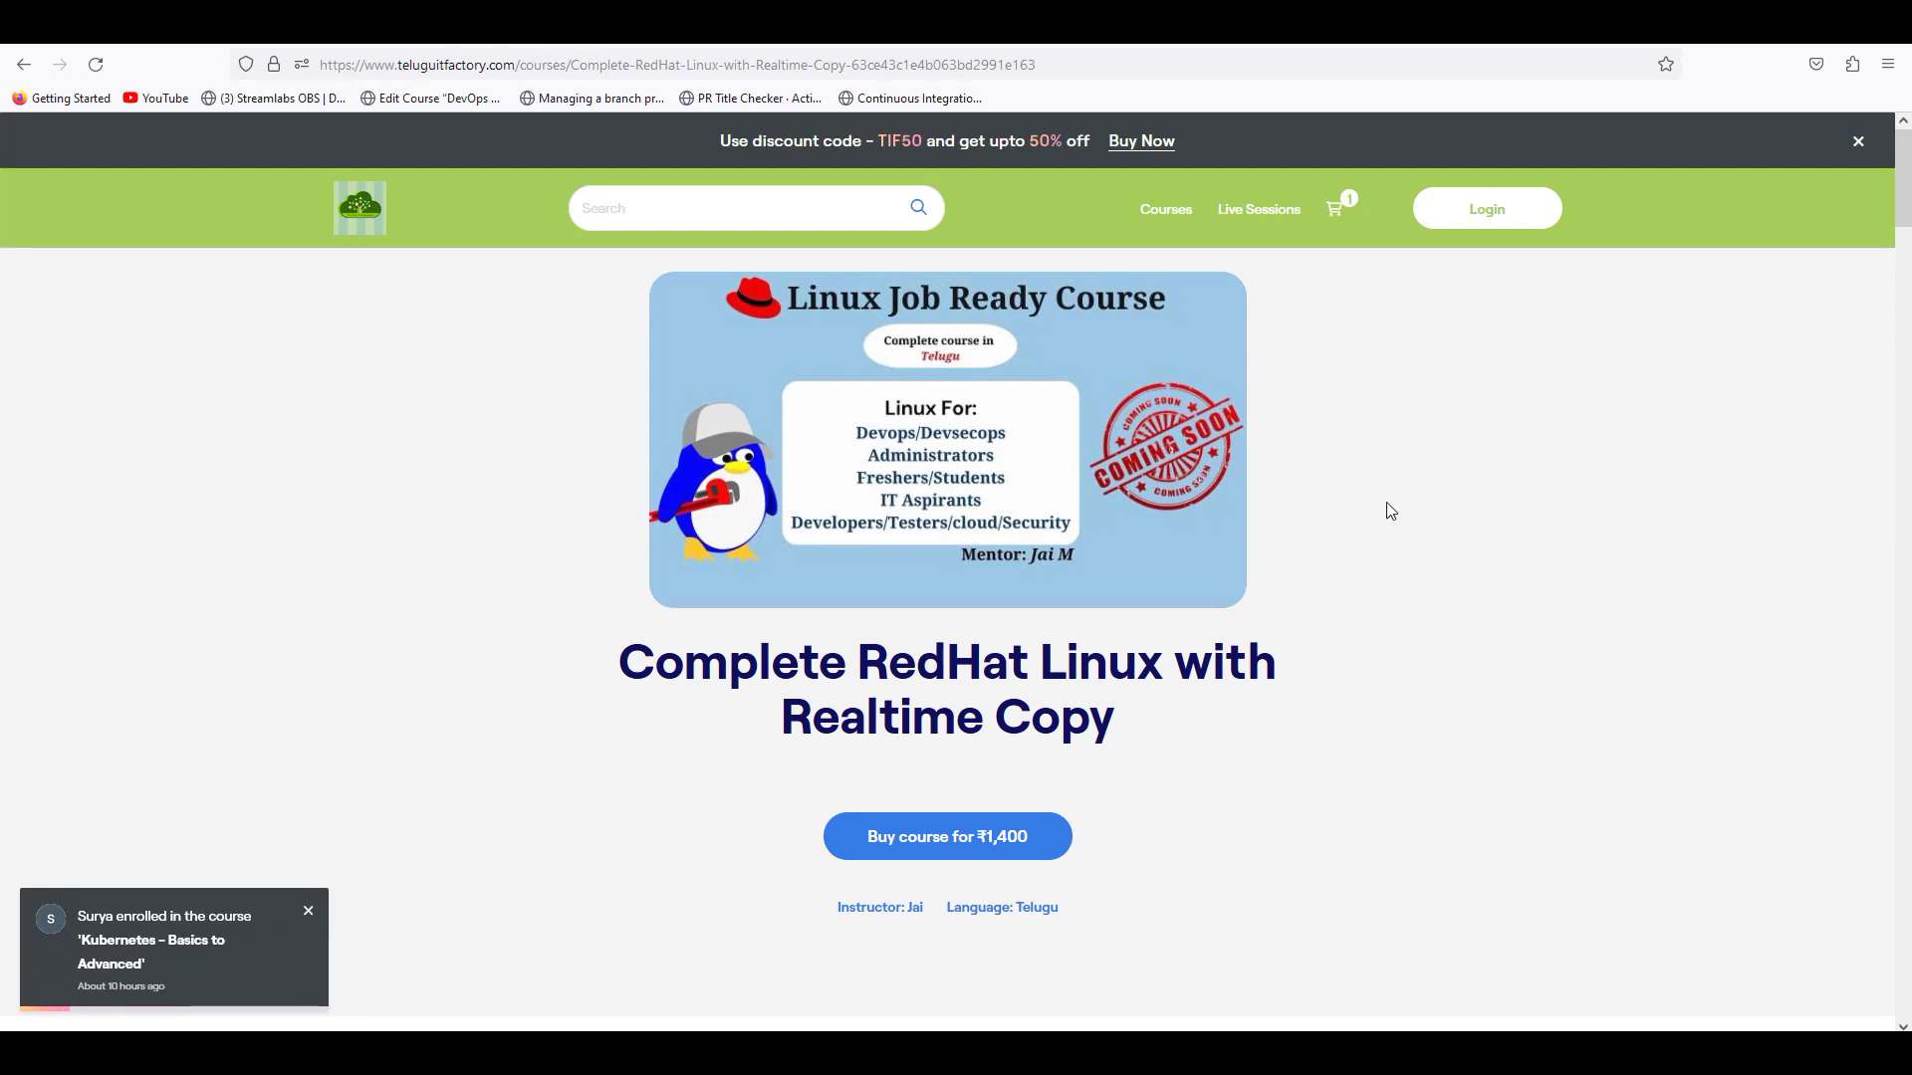
click(1165, 207)
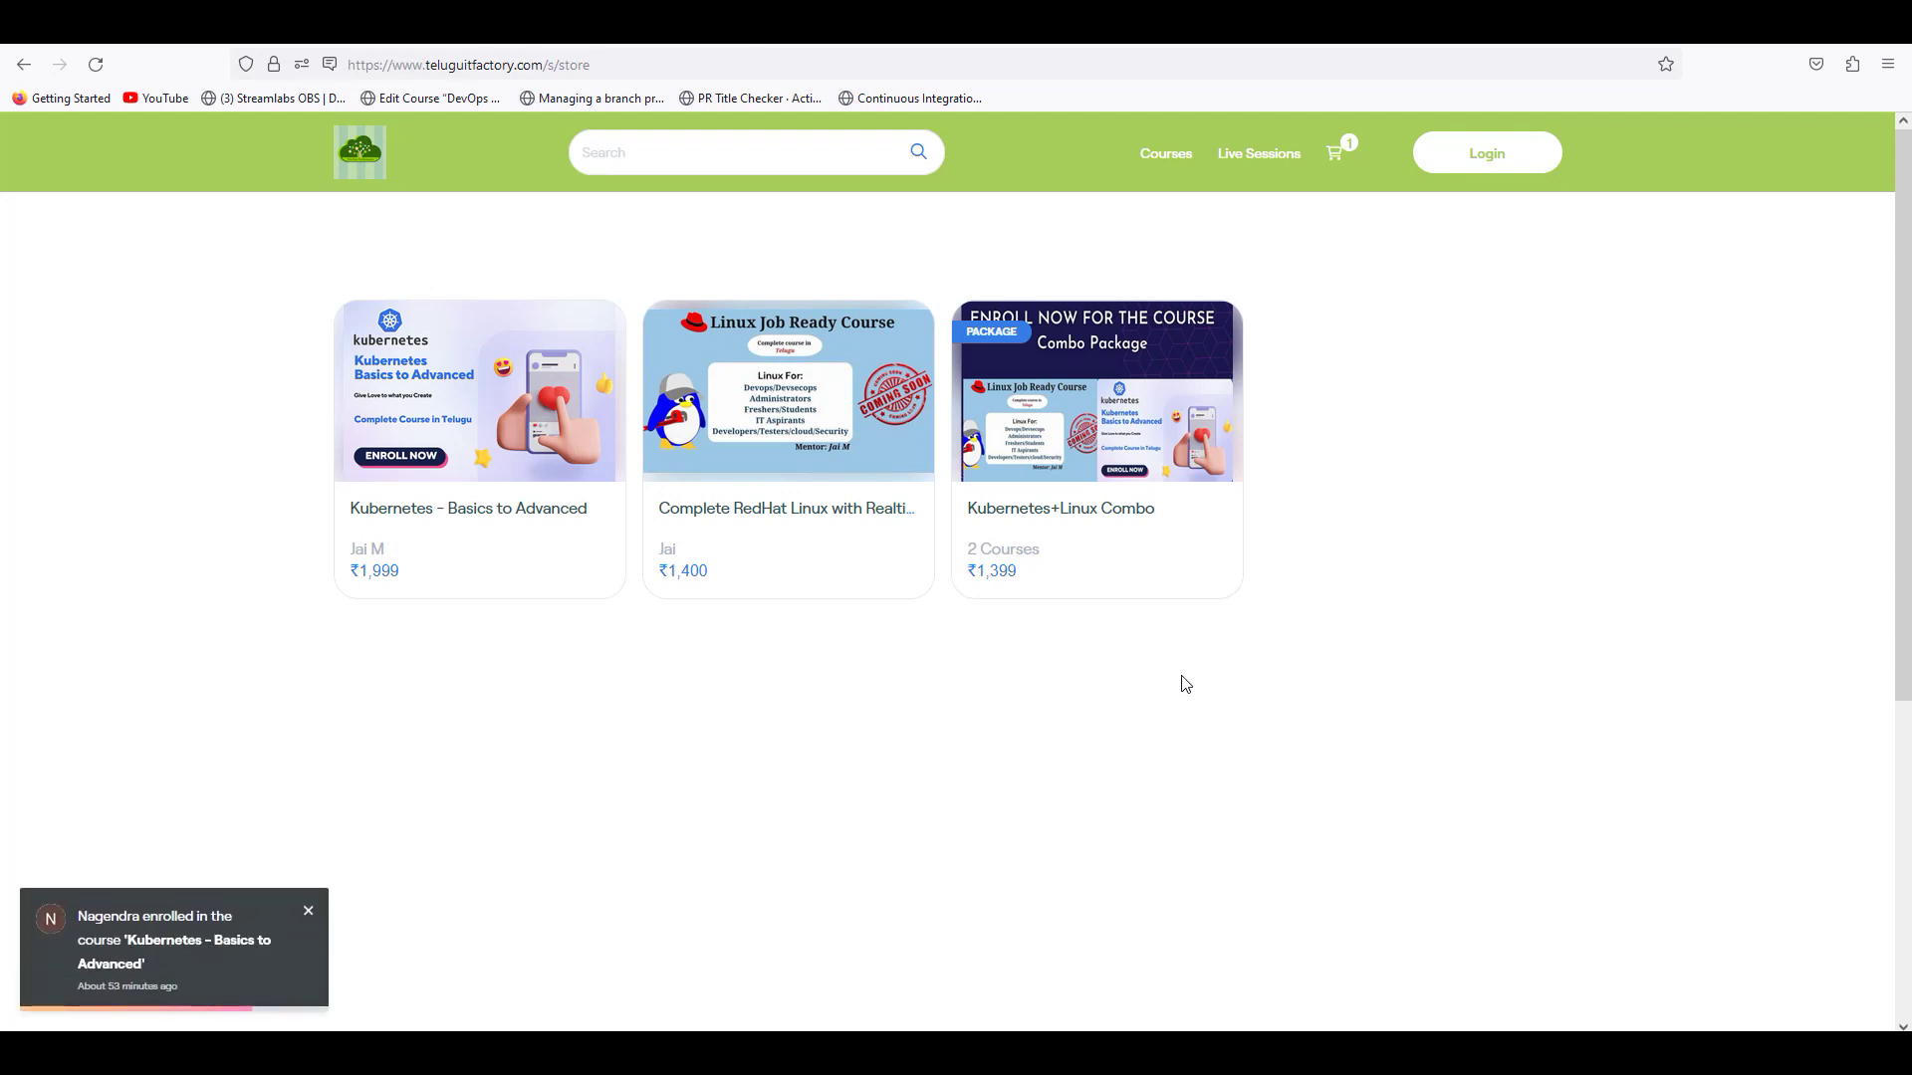
Step: Open the Kubernetes+Linux Combo package page and look over its heading
click(1155, 418)
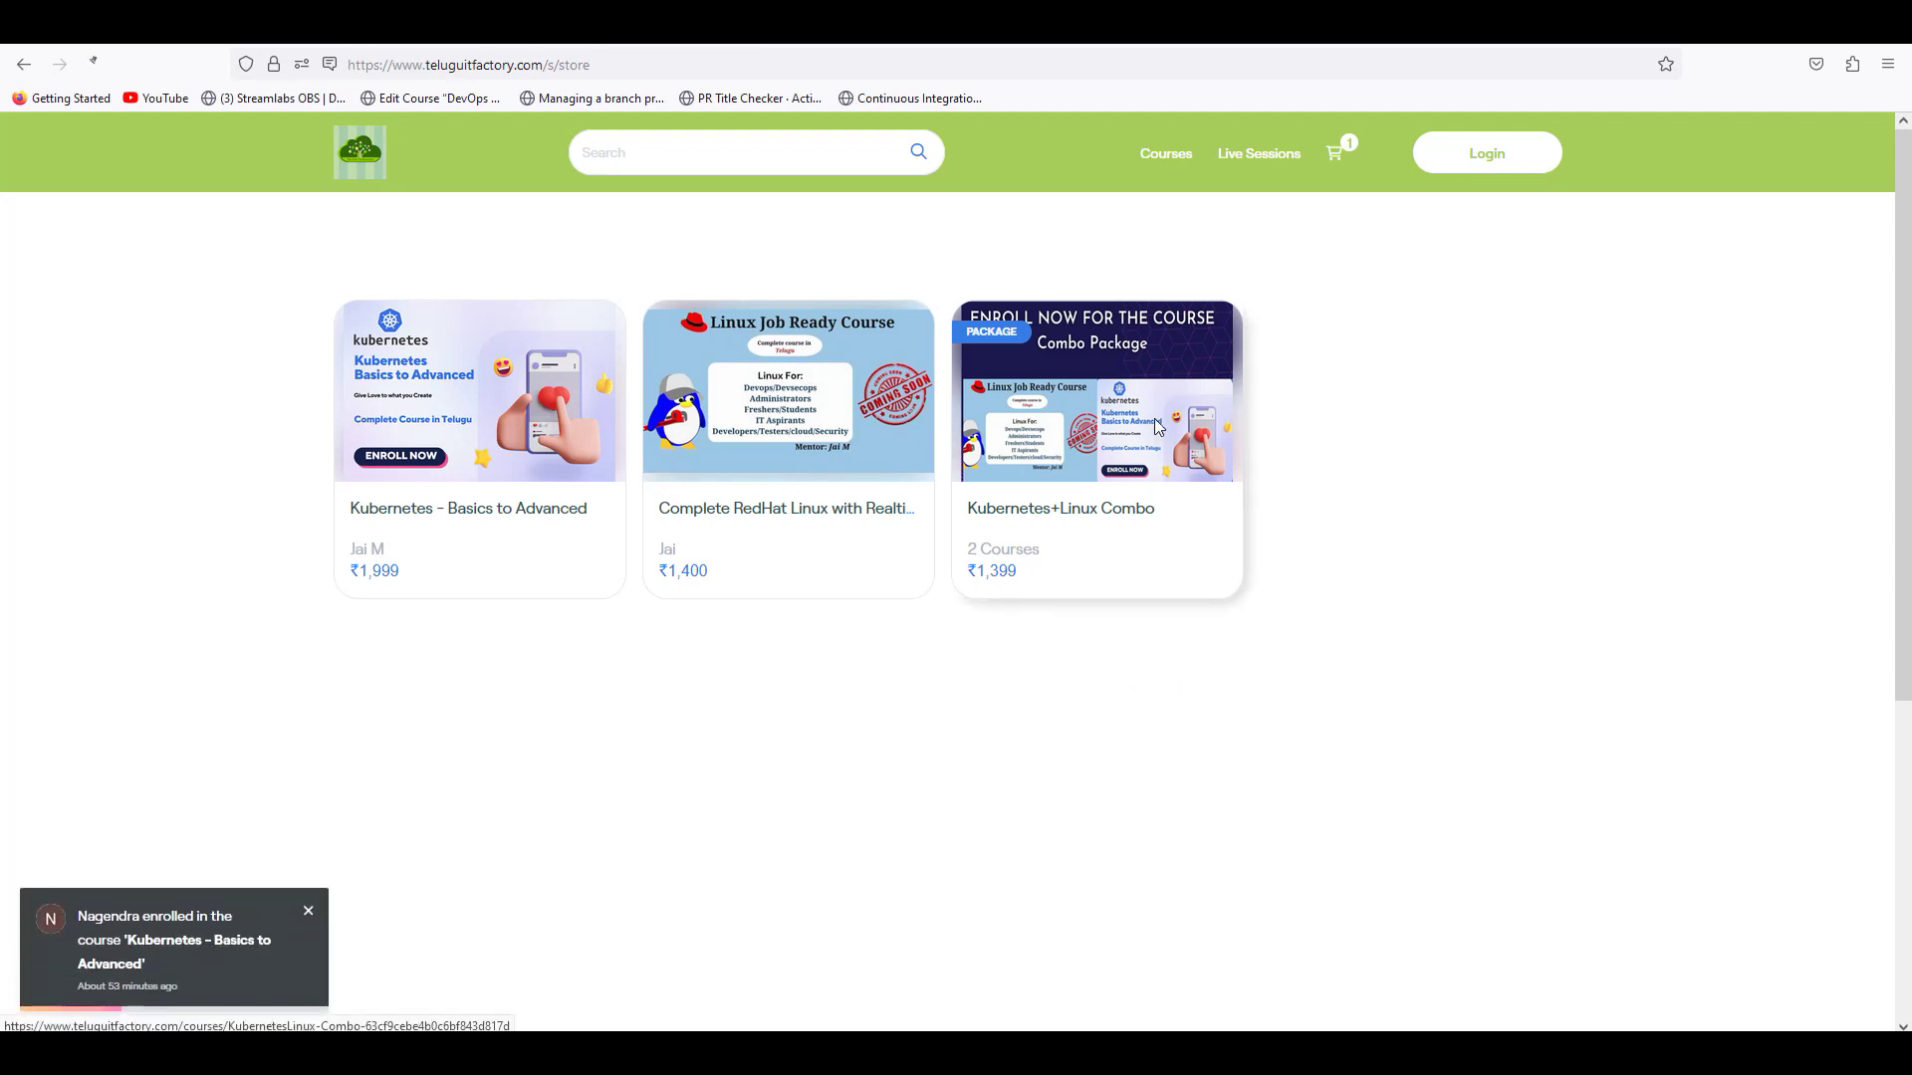
scroll(945, 769, down, 1)
scroll(748, 728, down, 2)
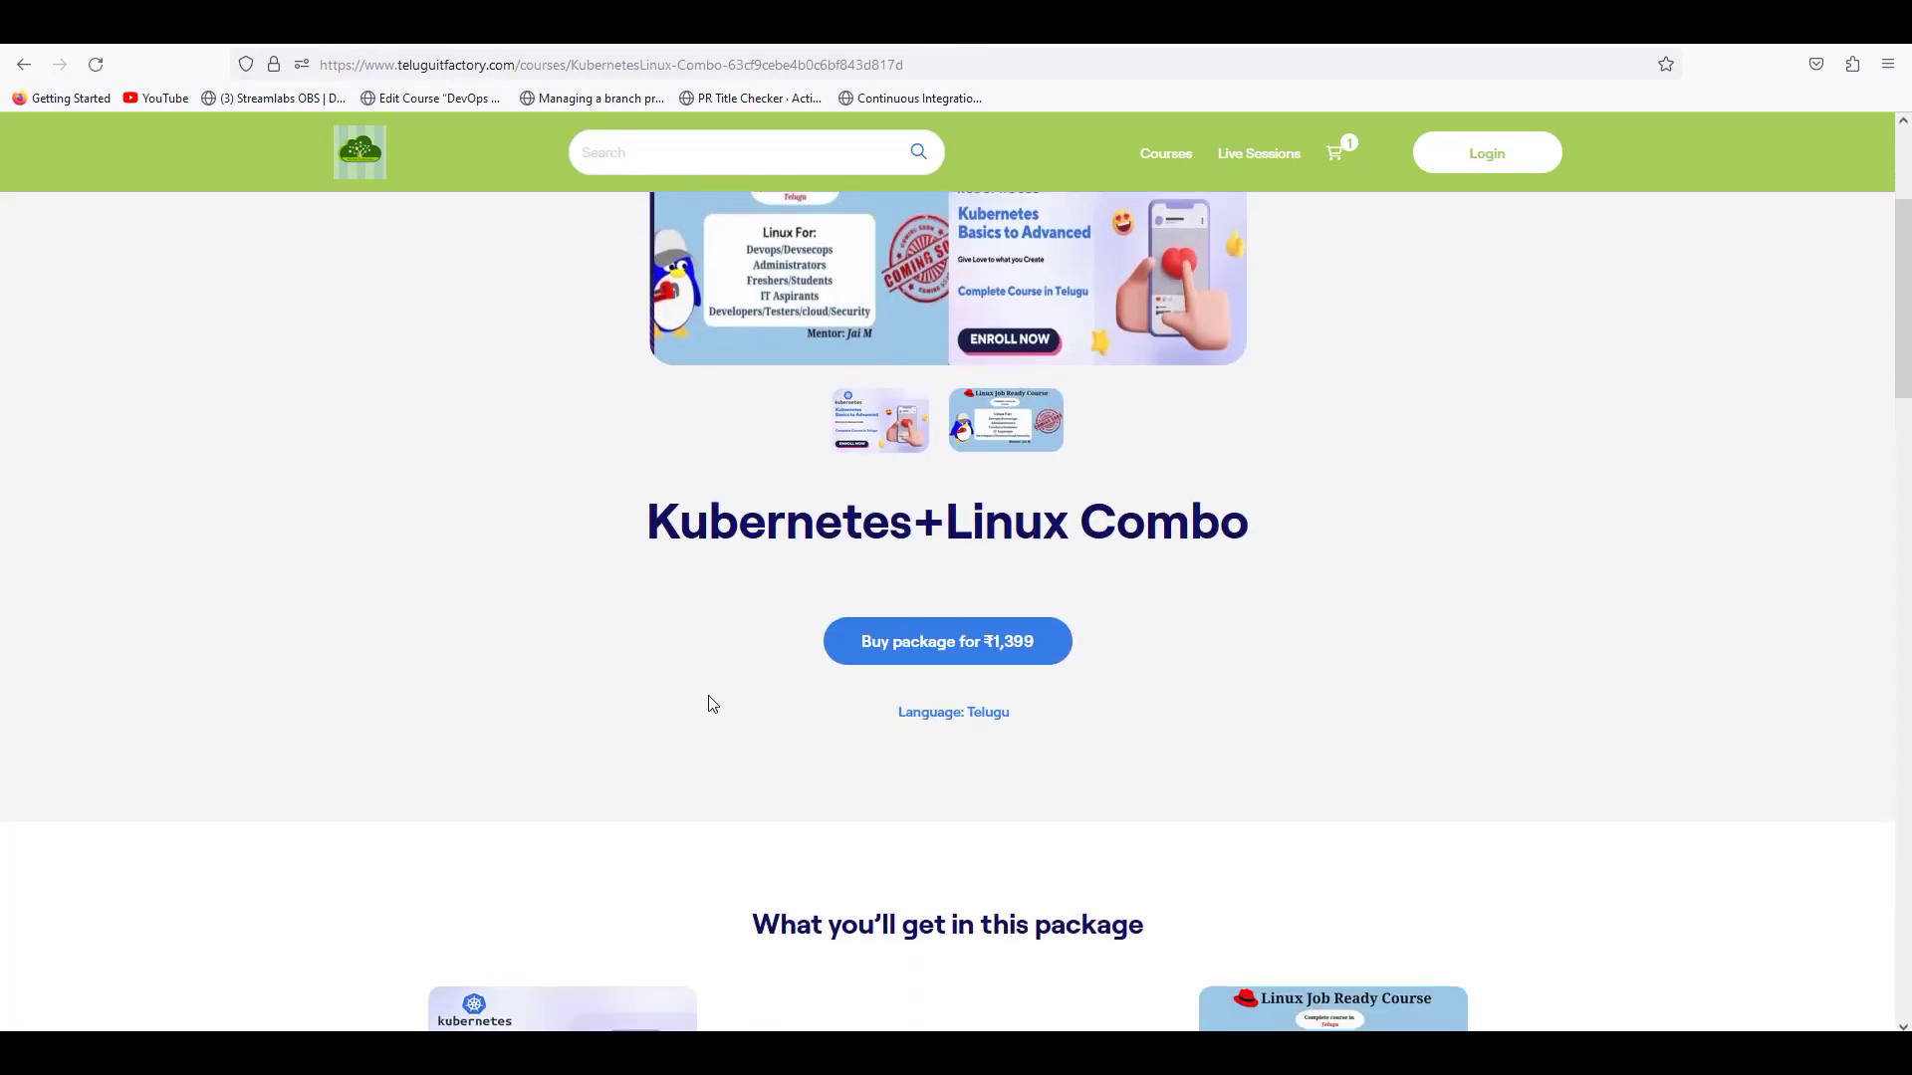
scroll(712, 702, down, 2)
drag(1018, 418, 765, 418)
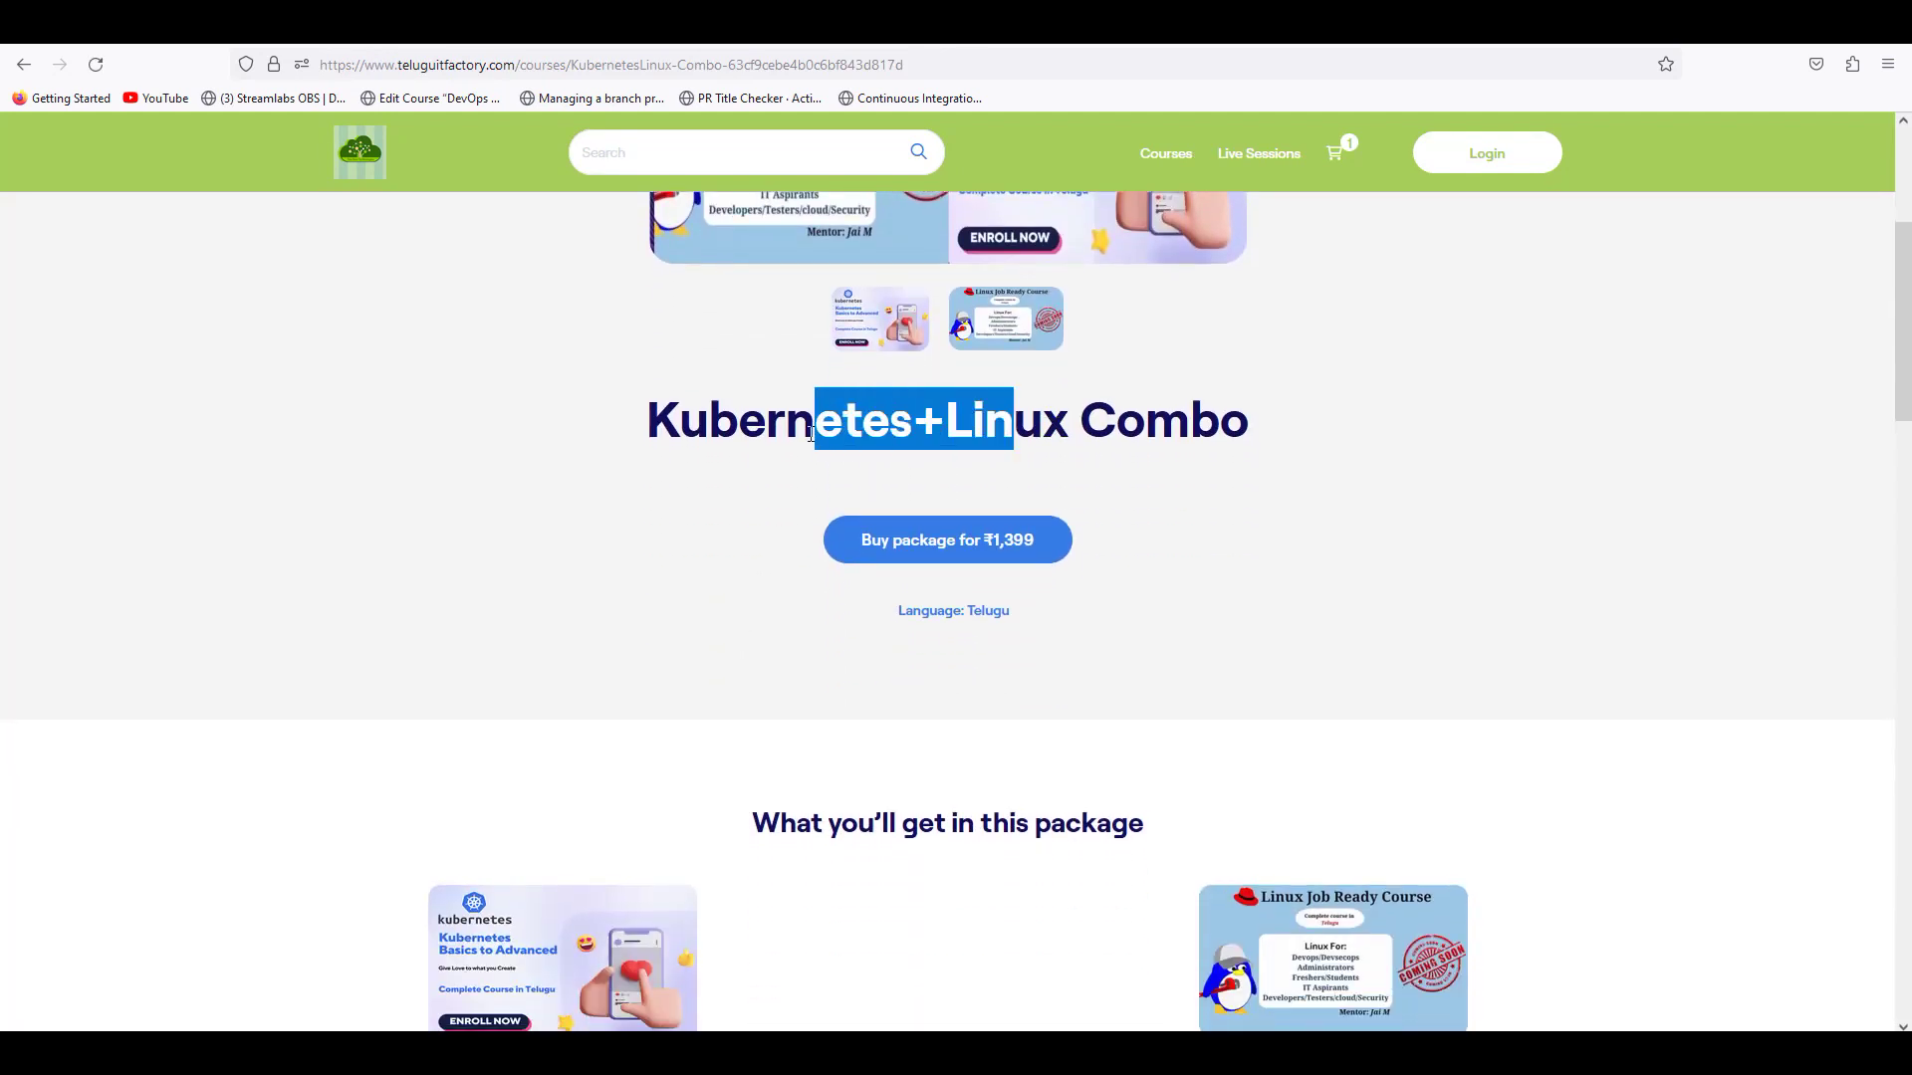
click(526, 515)
Step: Start buying the combo, dismiss the billing details form, and return to the store
click(938, 548)
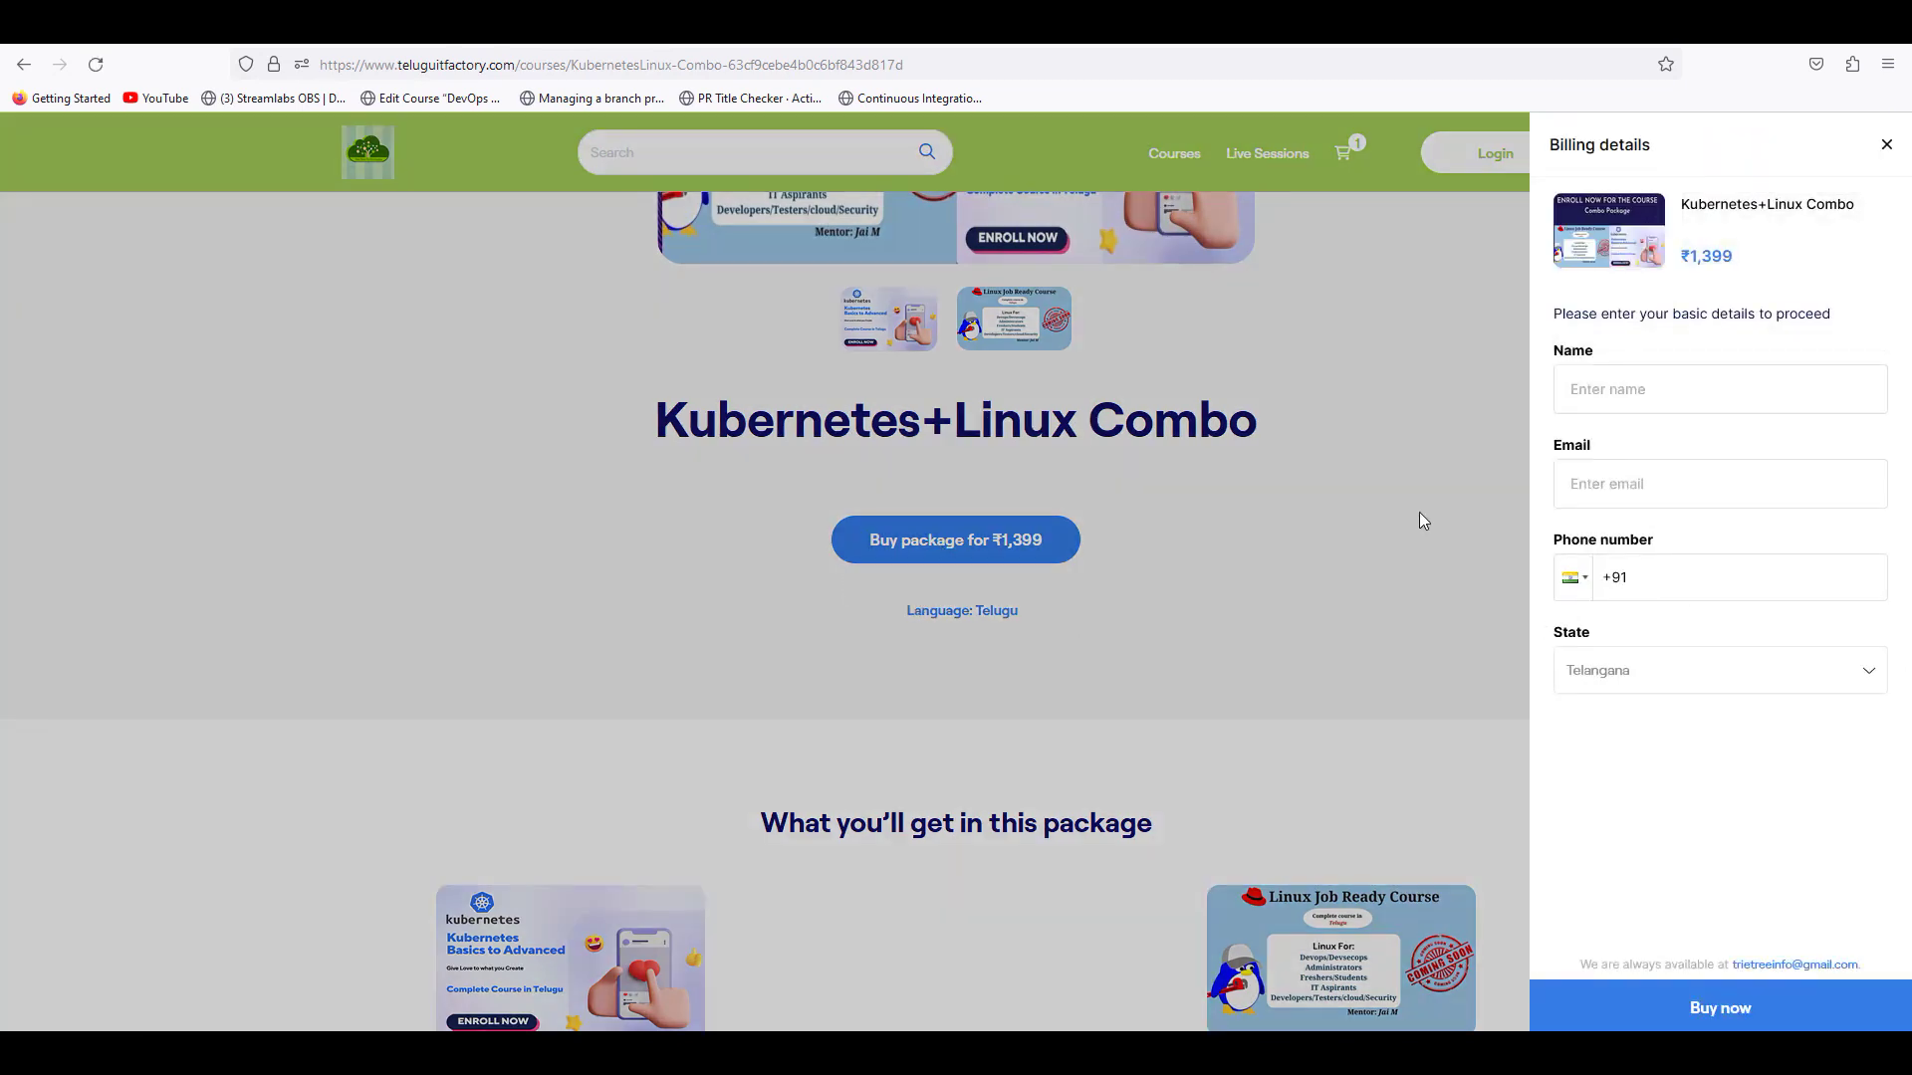
click(1419, 513)
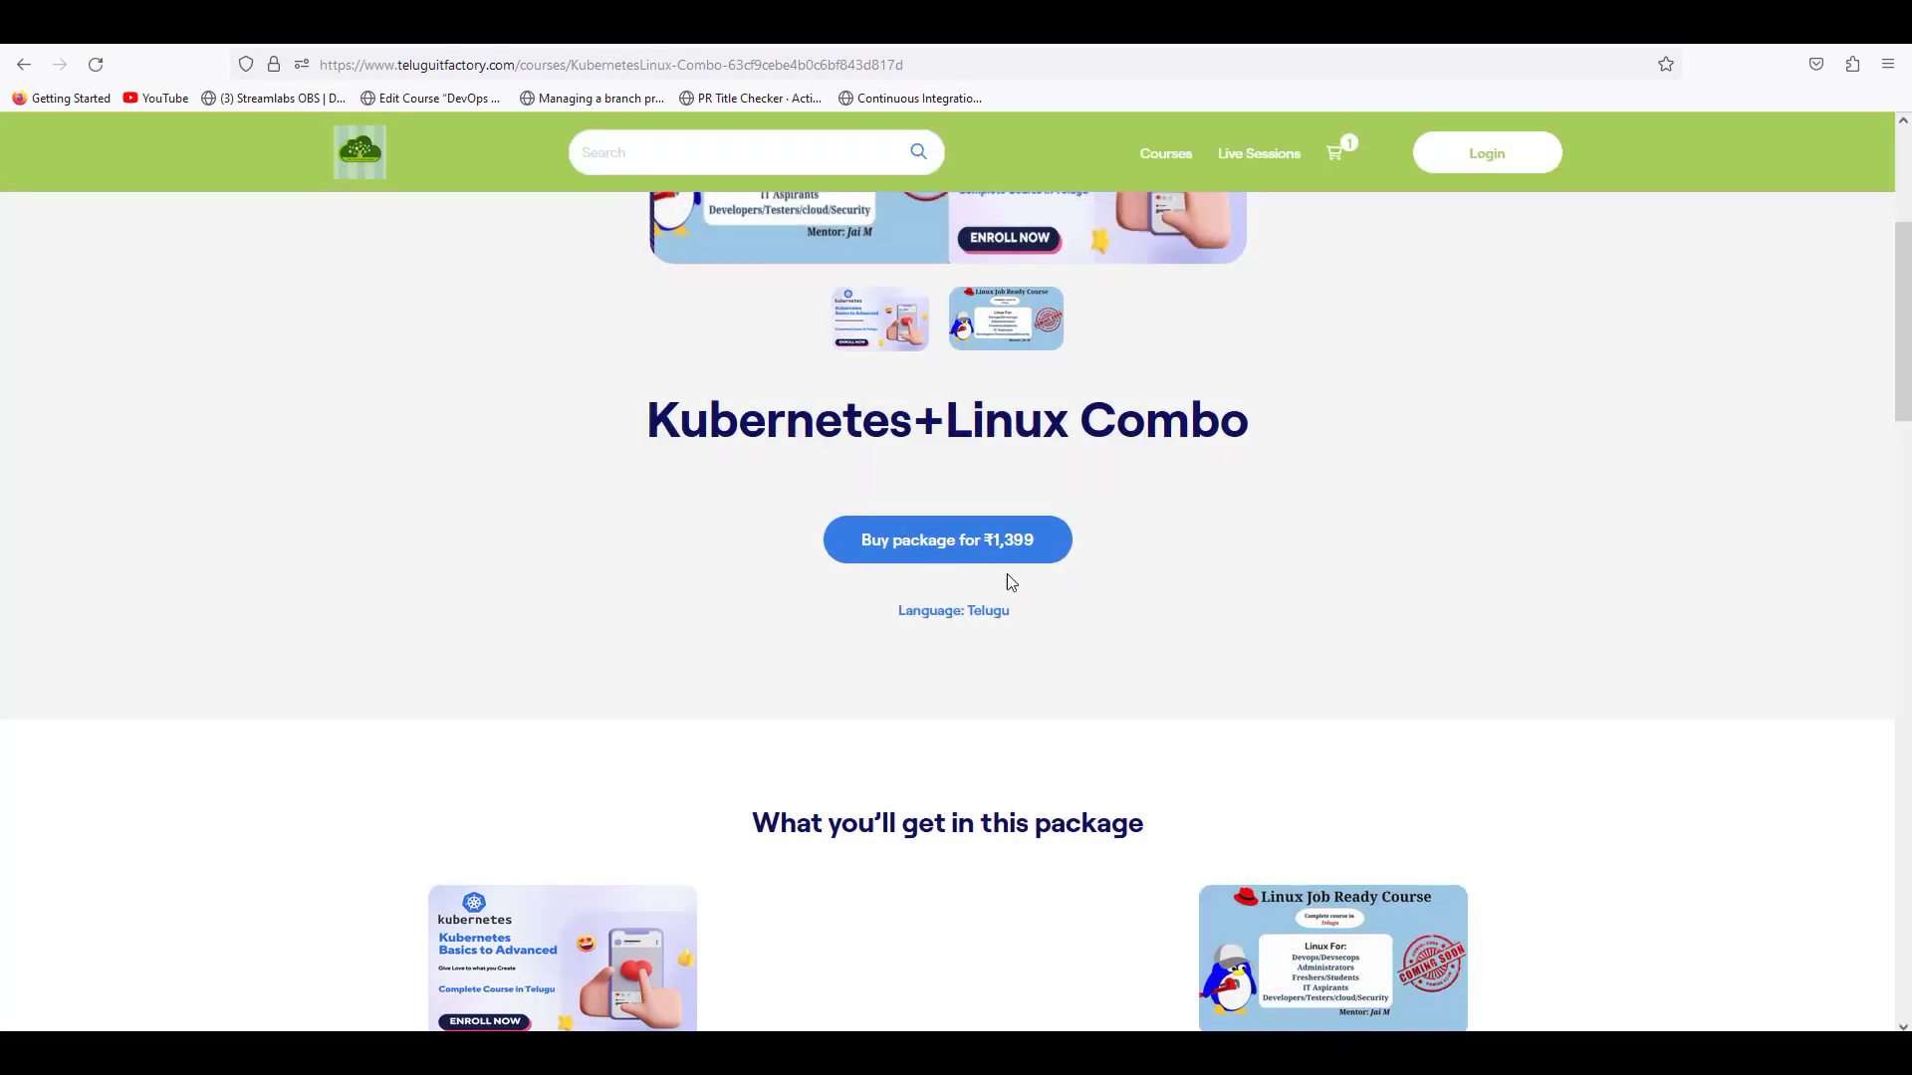
scroll(956, 582, up, 5)
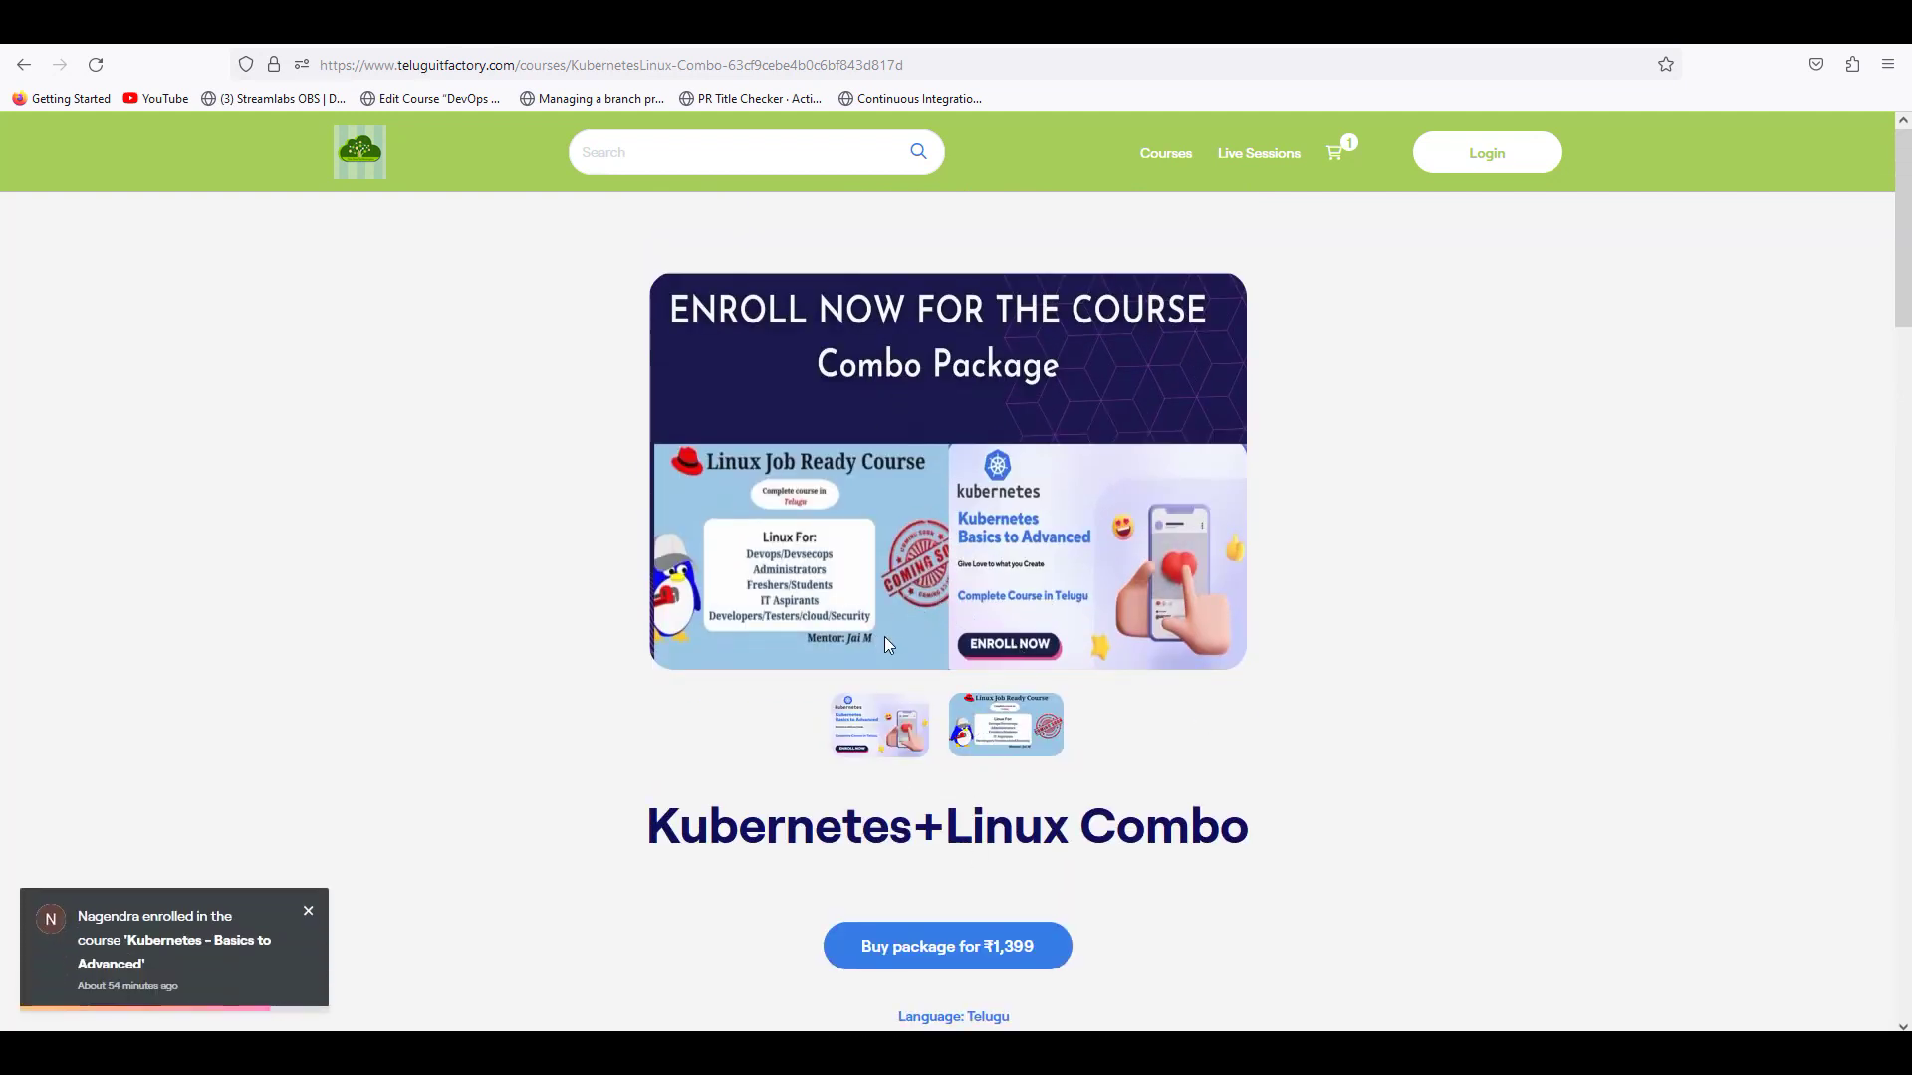
click(1165, 153)
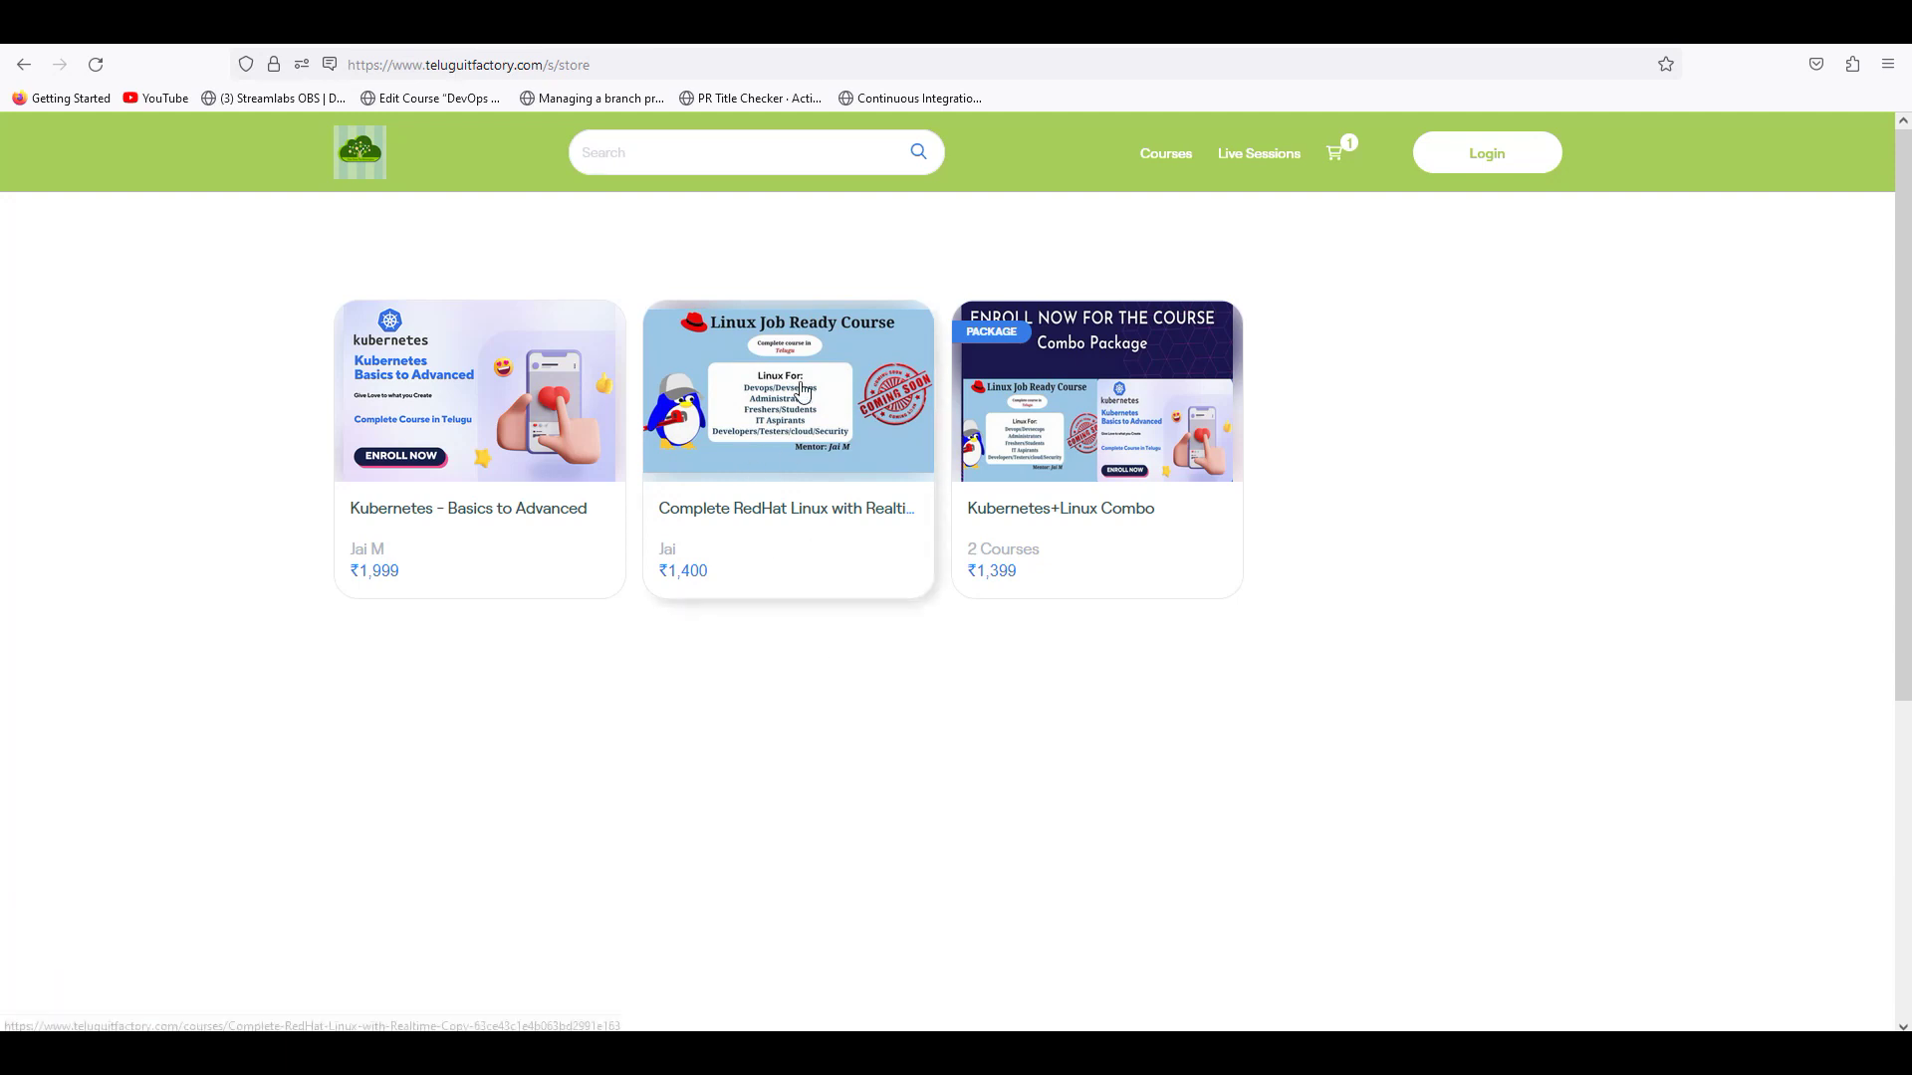
Step: Open the RedHat Linux course page and expand syllabus section 19
click(802, 436)
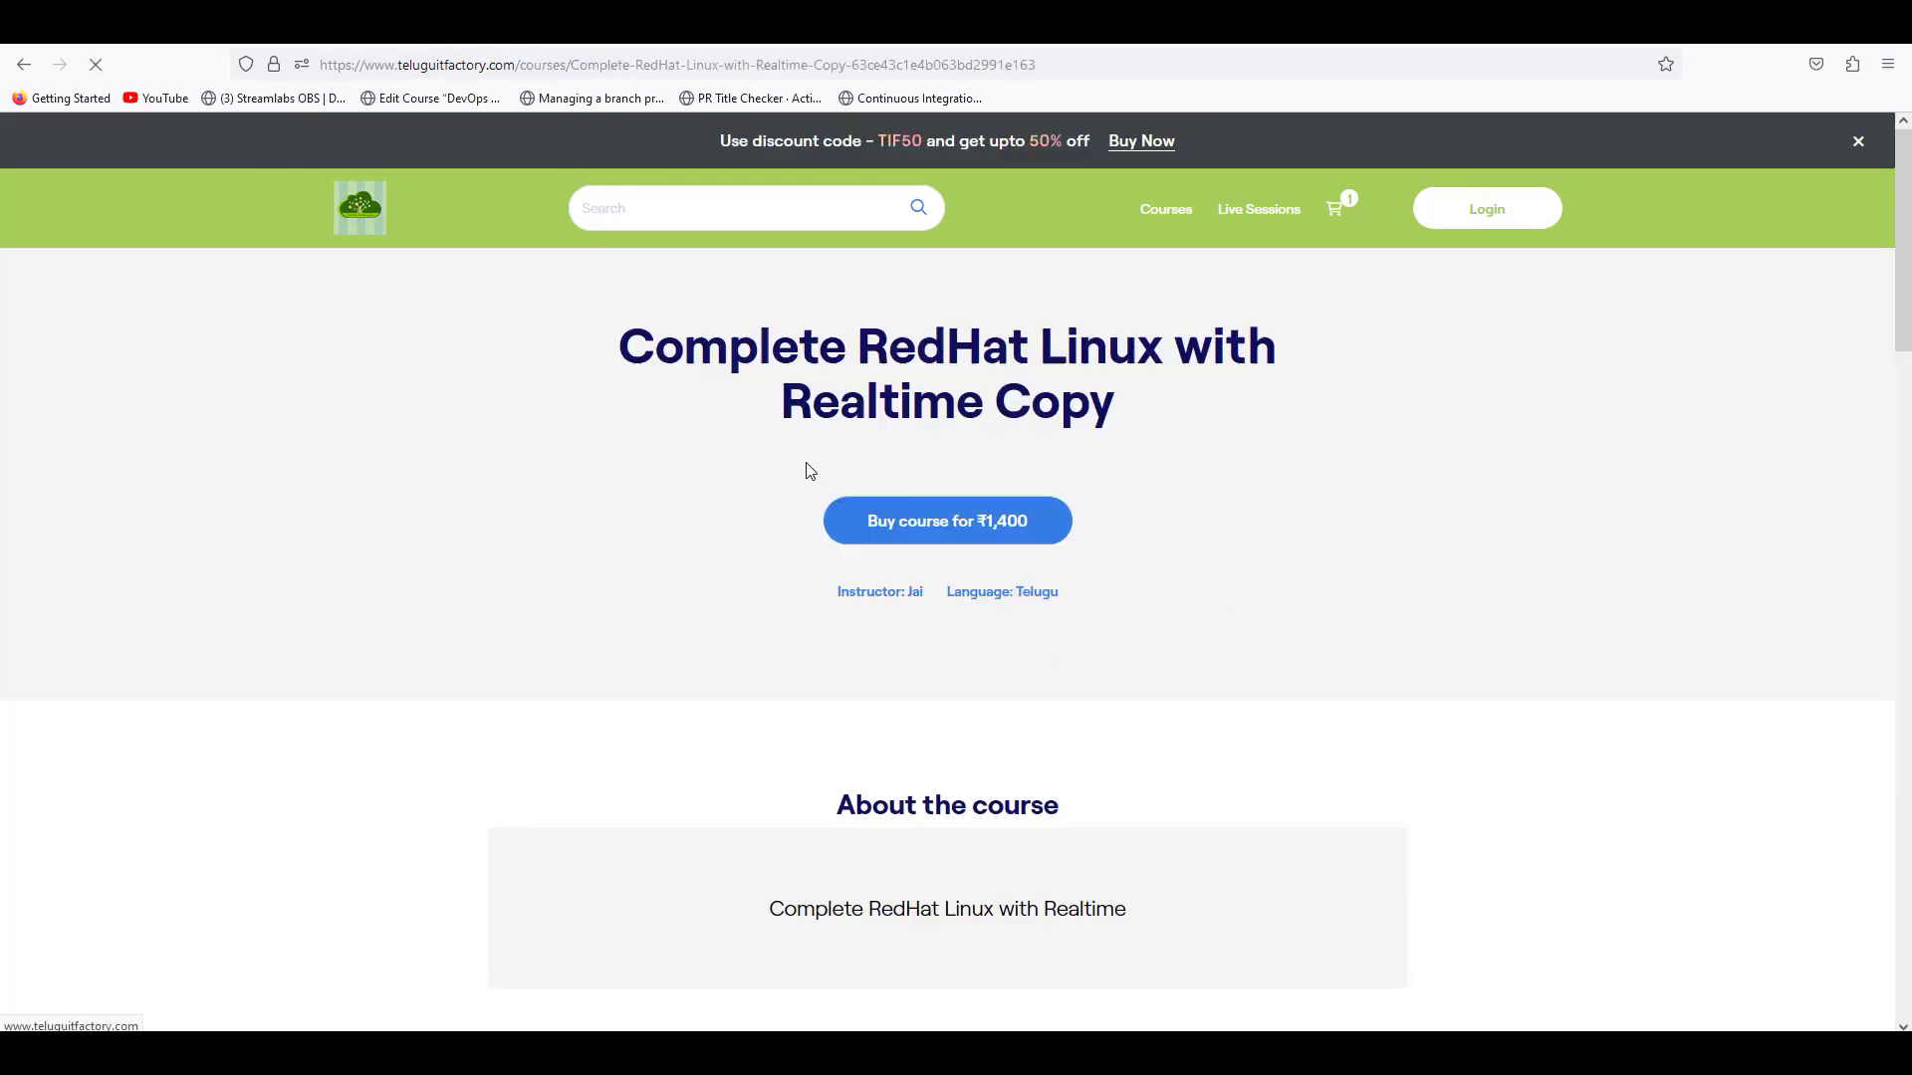
scroll(818, 534, down, 5)
scroll(821, 567, down, 3)
scroll(827, 578, down, 5)
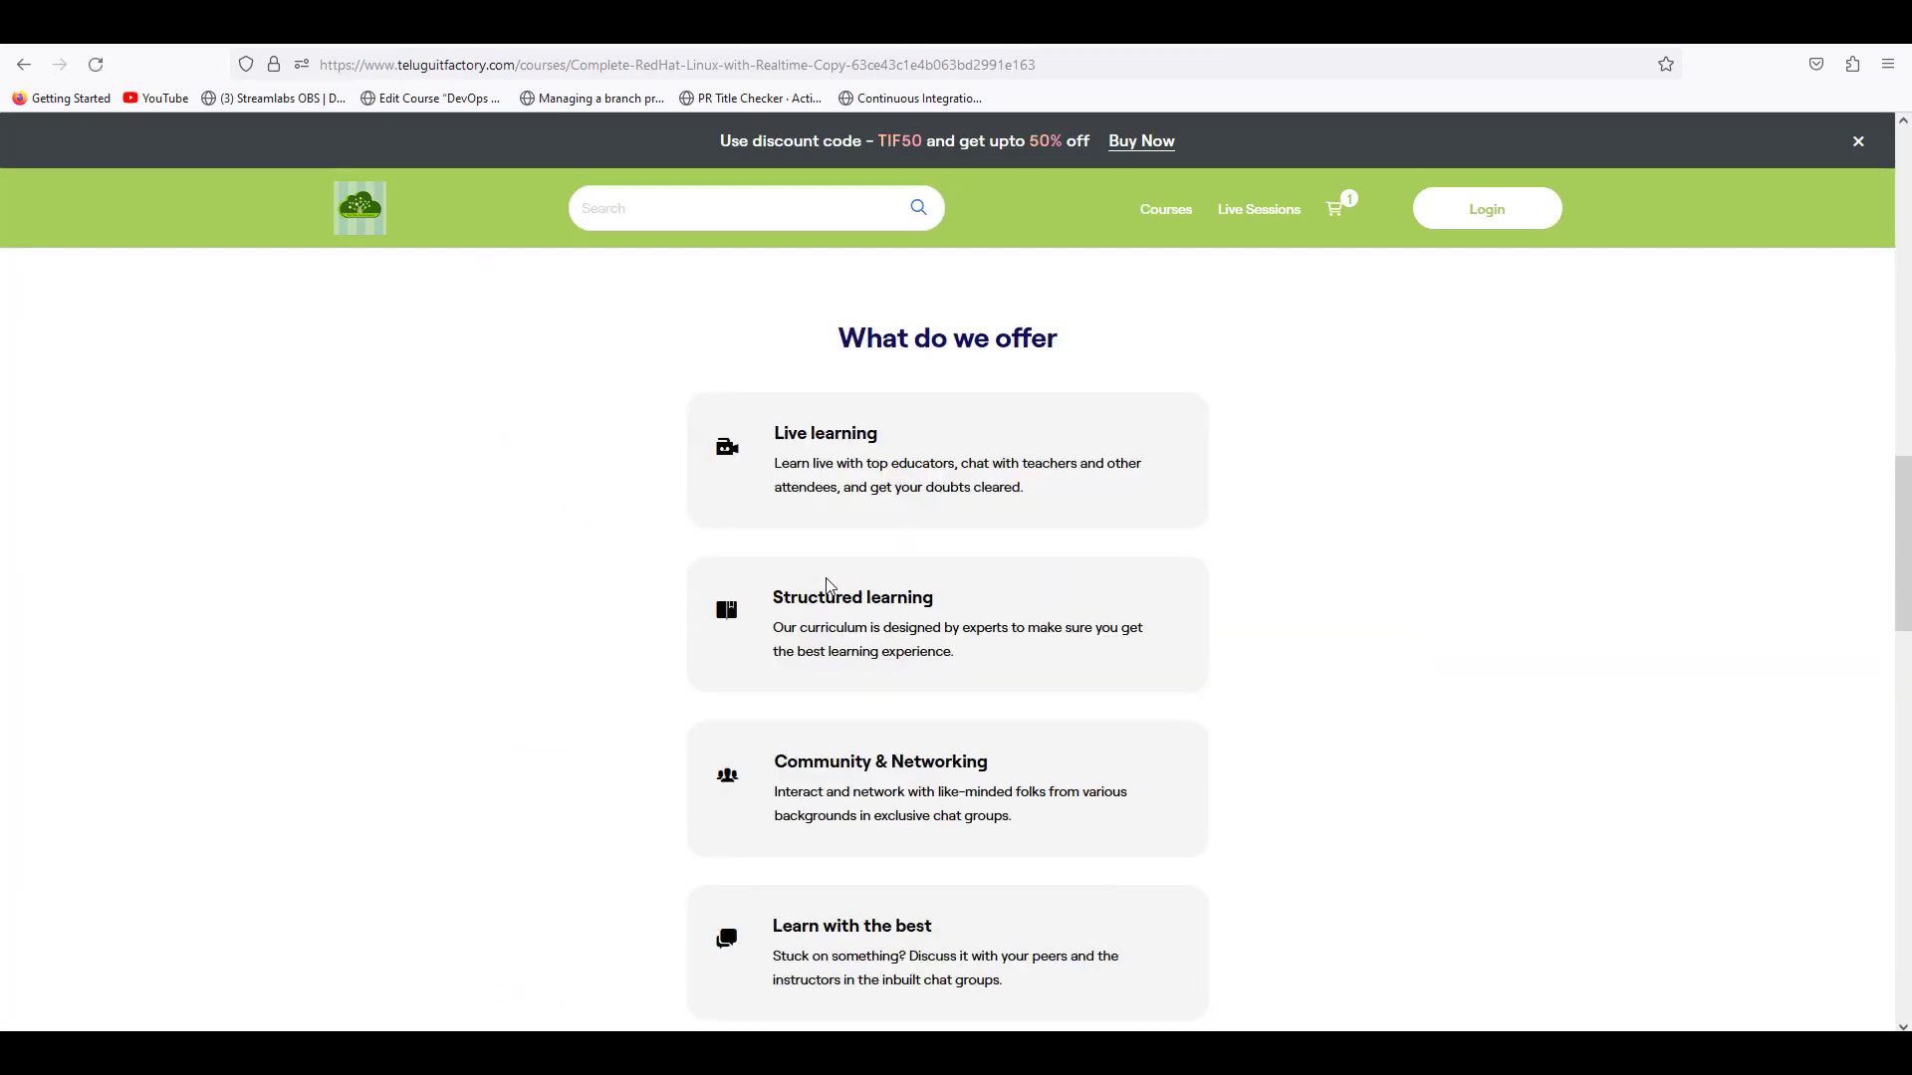
scroll(827, 578, down, 5)
scroll(825, 578, up, 8)
scroll(826, 582, up, 5)
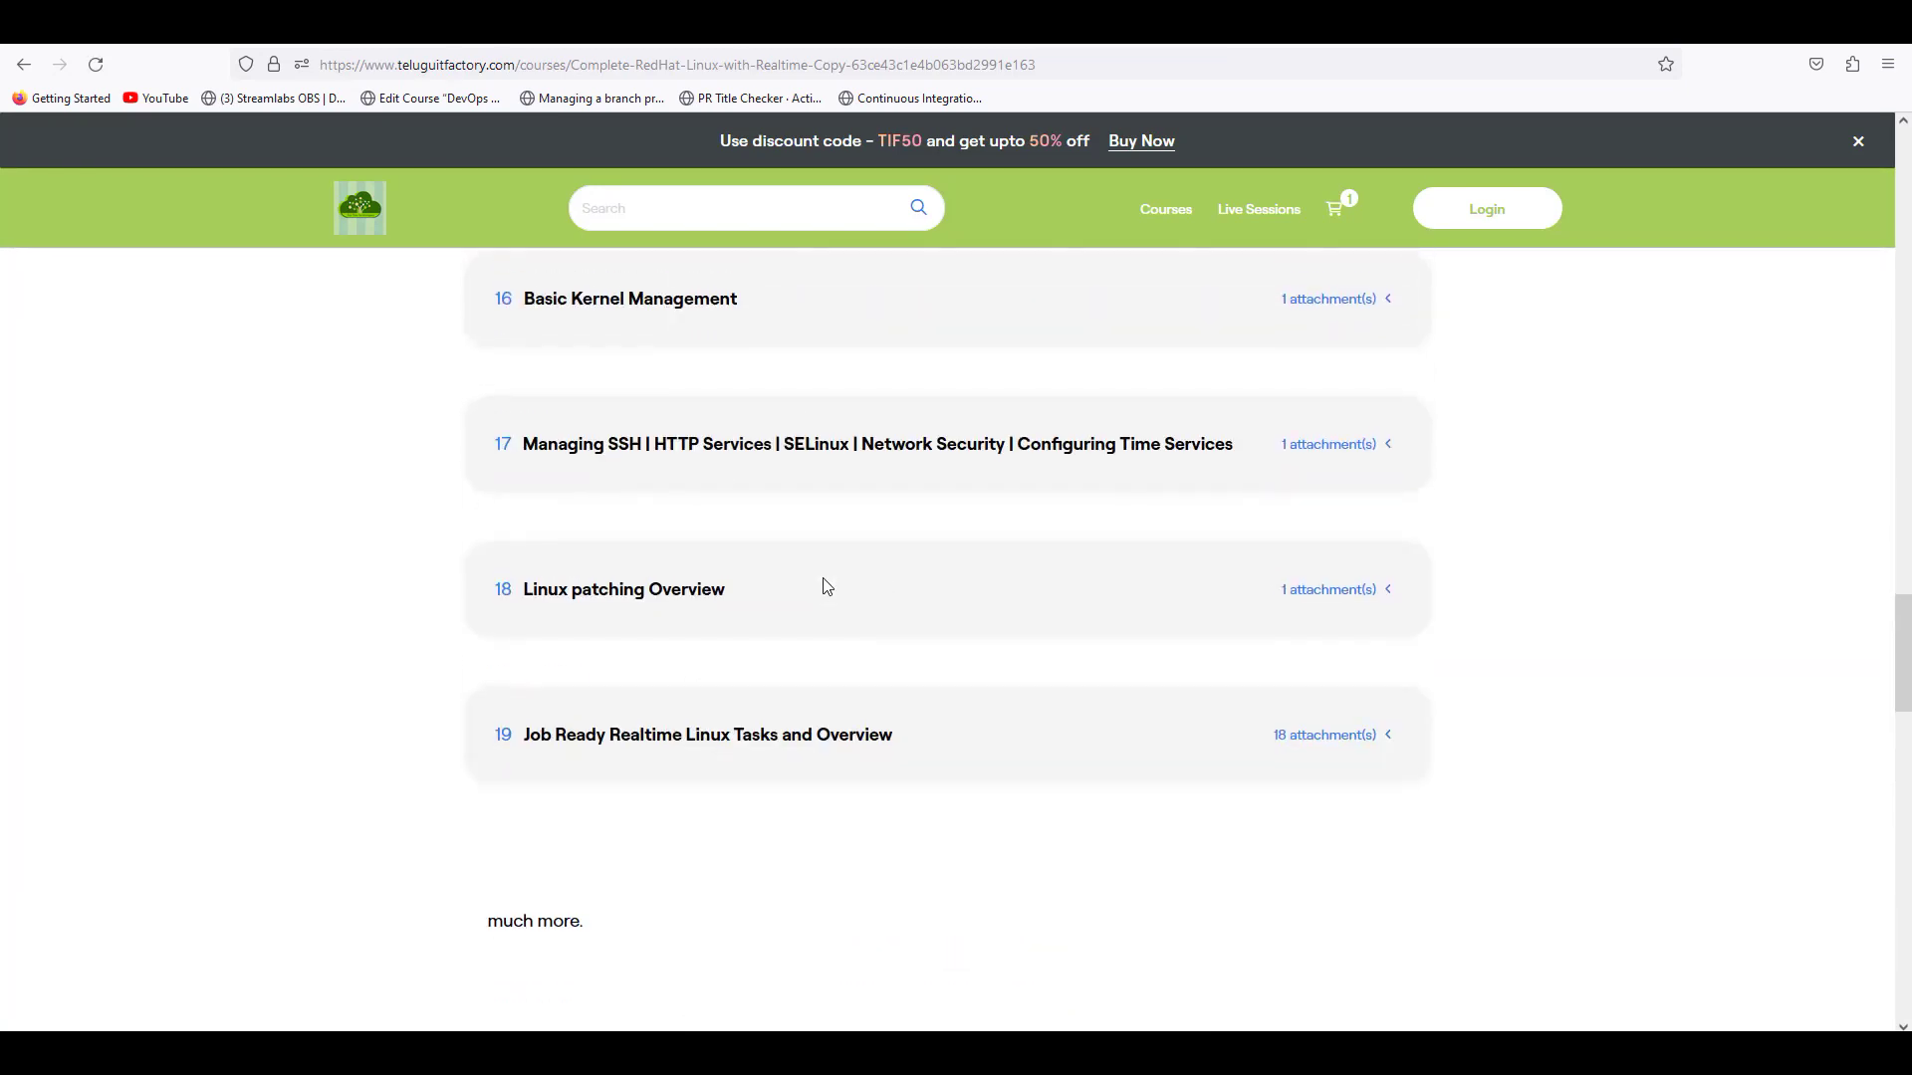
scroll(740, 641, up, 5)
scroll(740, 640, up, 5)
scroll(743, 641, up, 5)
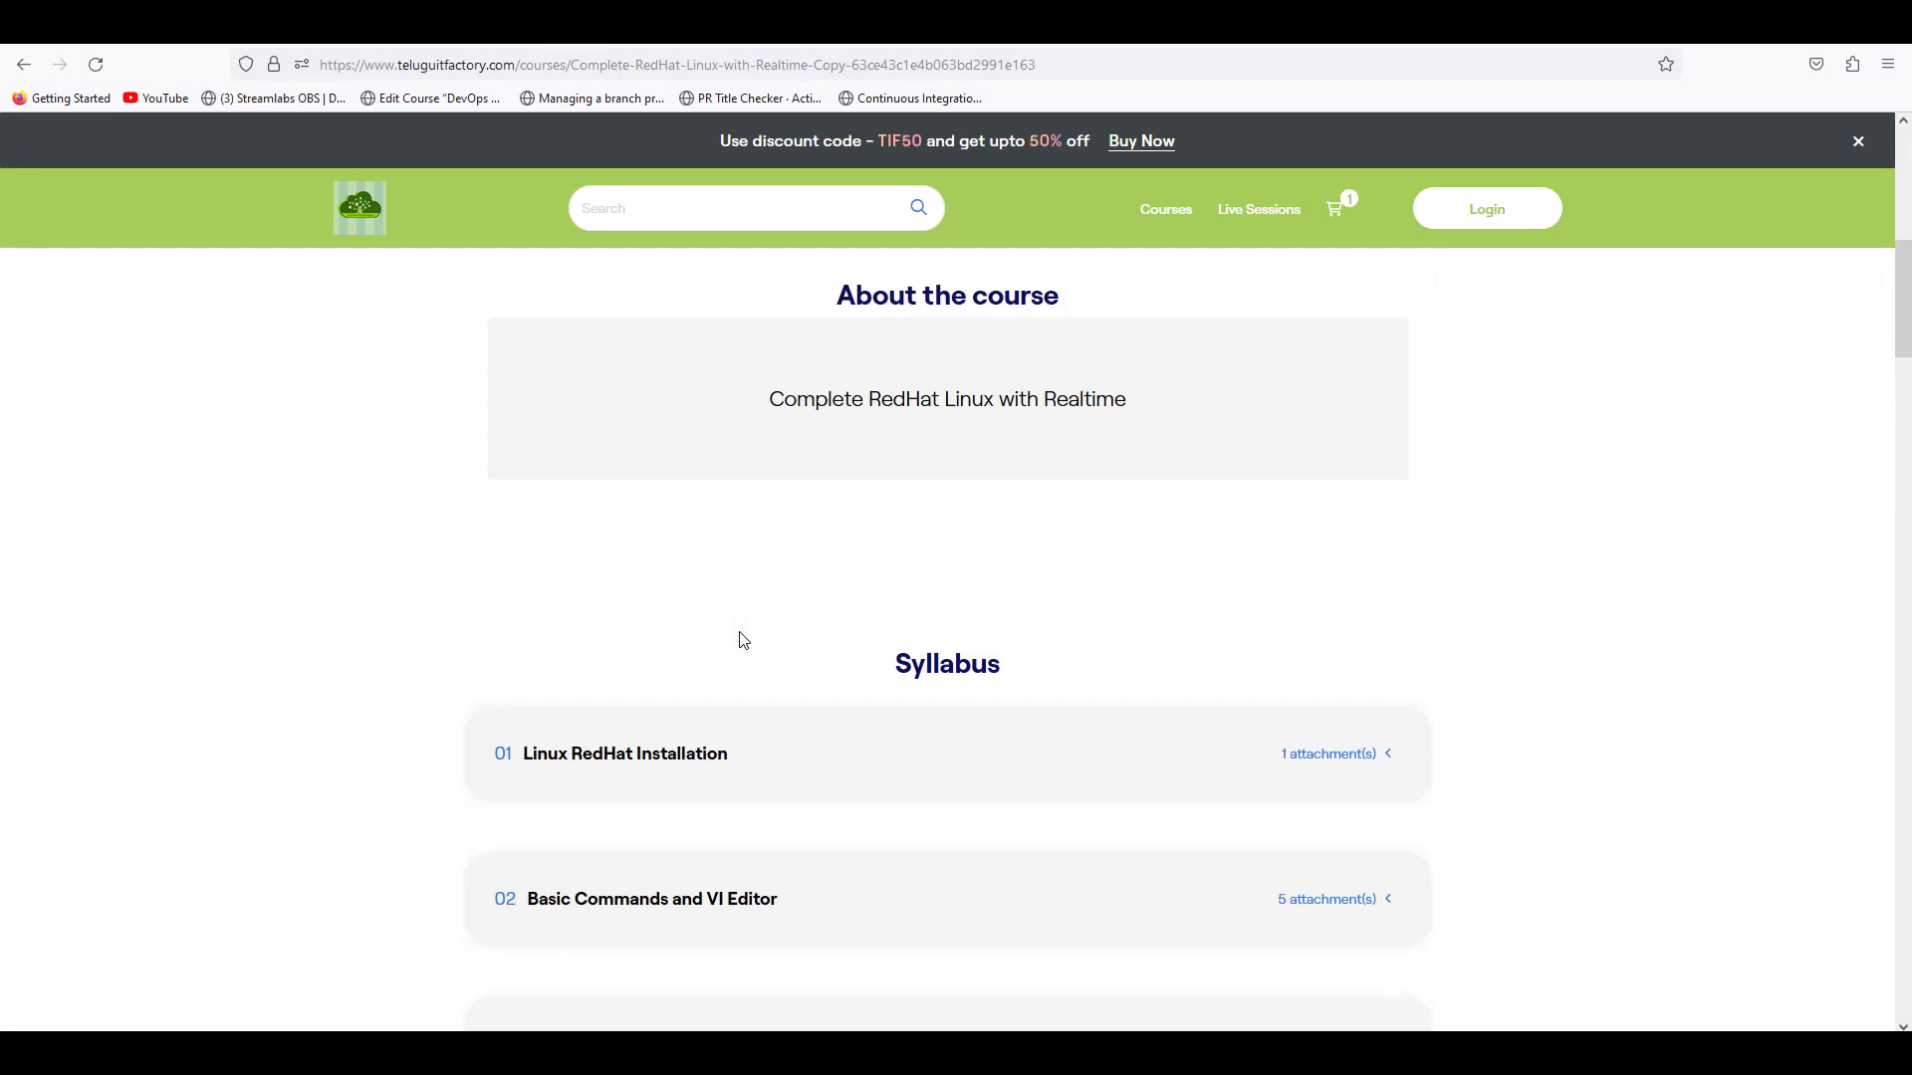
scroll(749, 640, up, 4)
scroll(747, 641, up, 4)
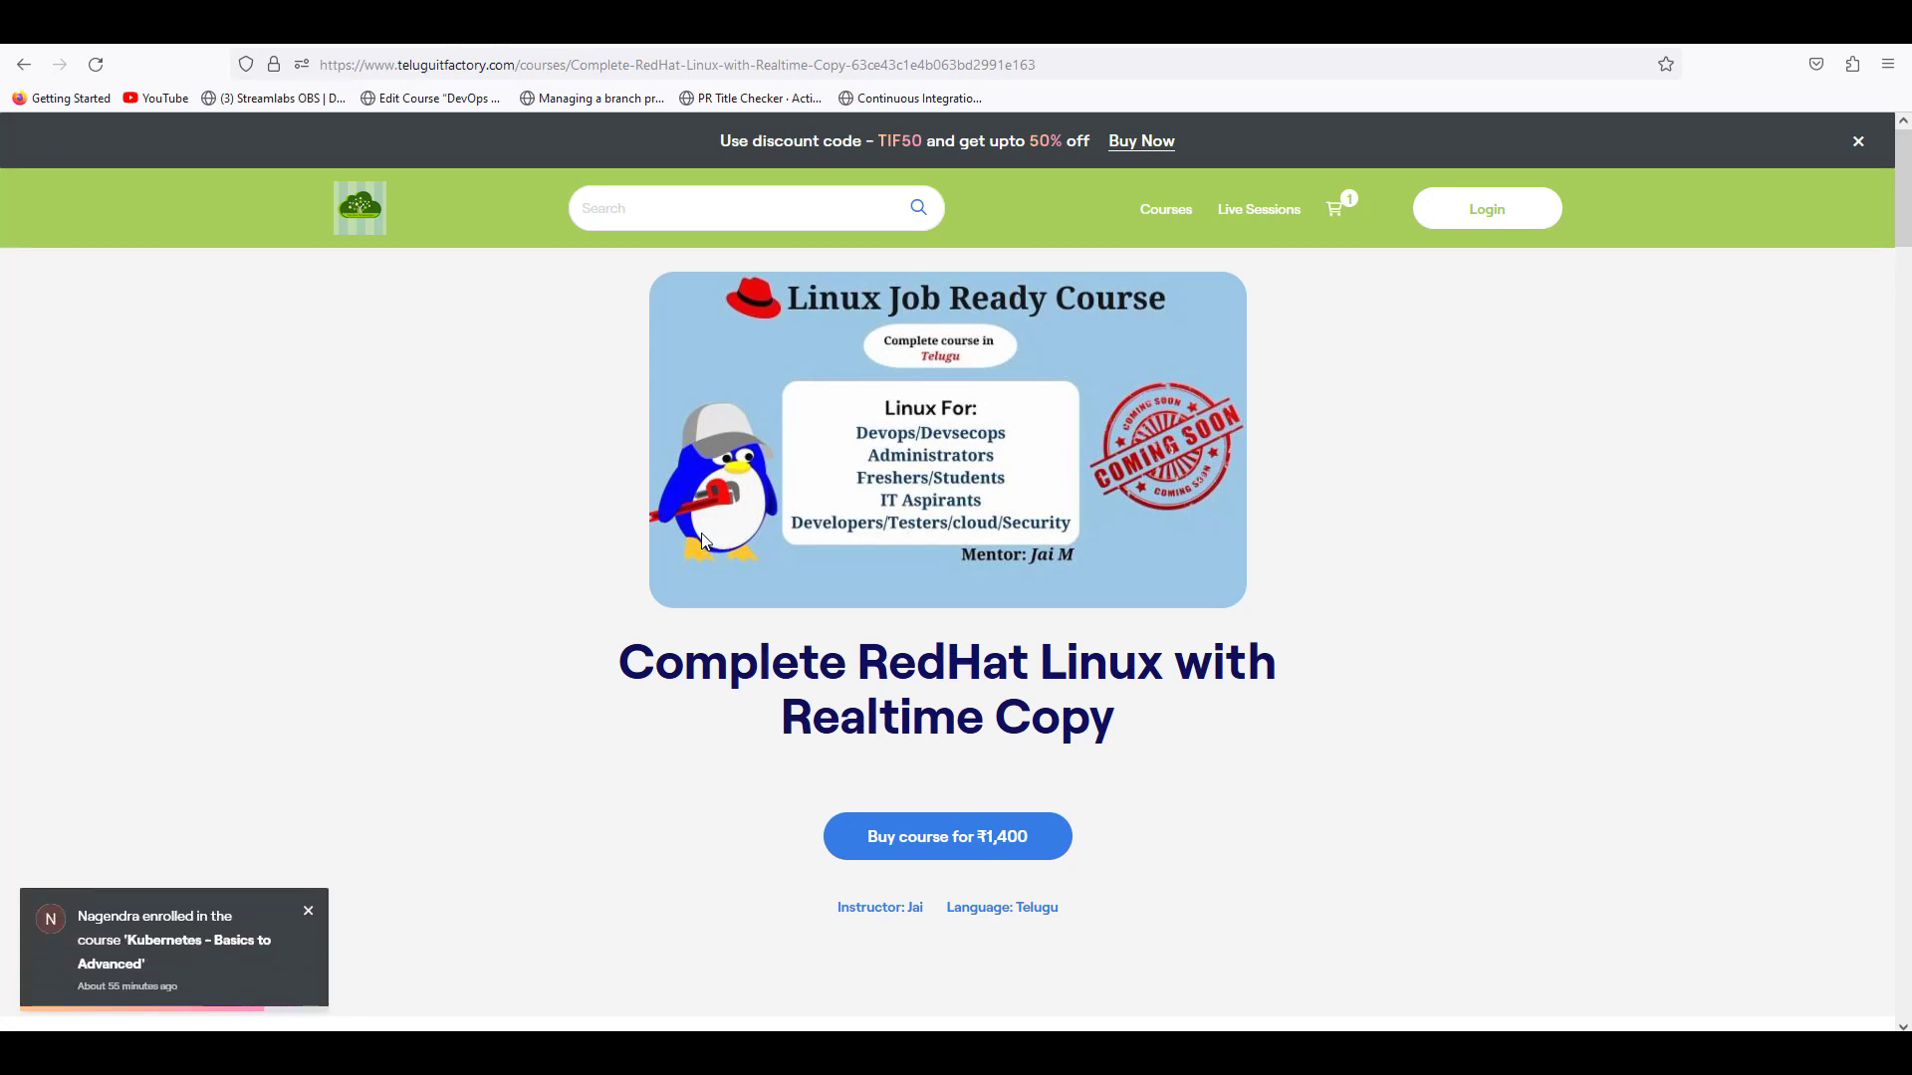
scroll(833, 593, down, 5)
scroll(806, 658, down, 5)
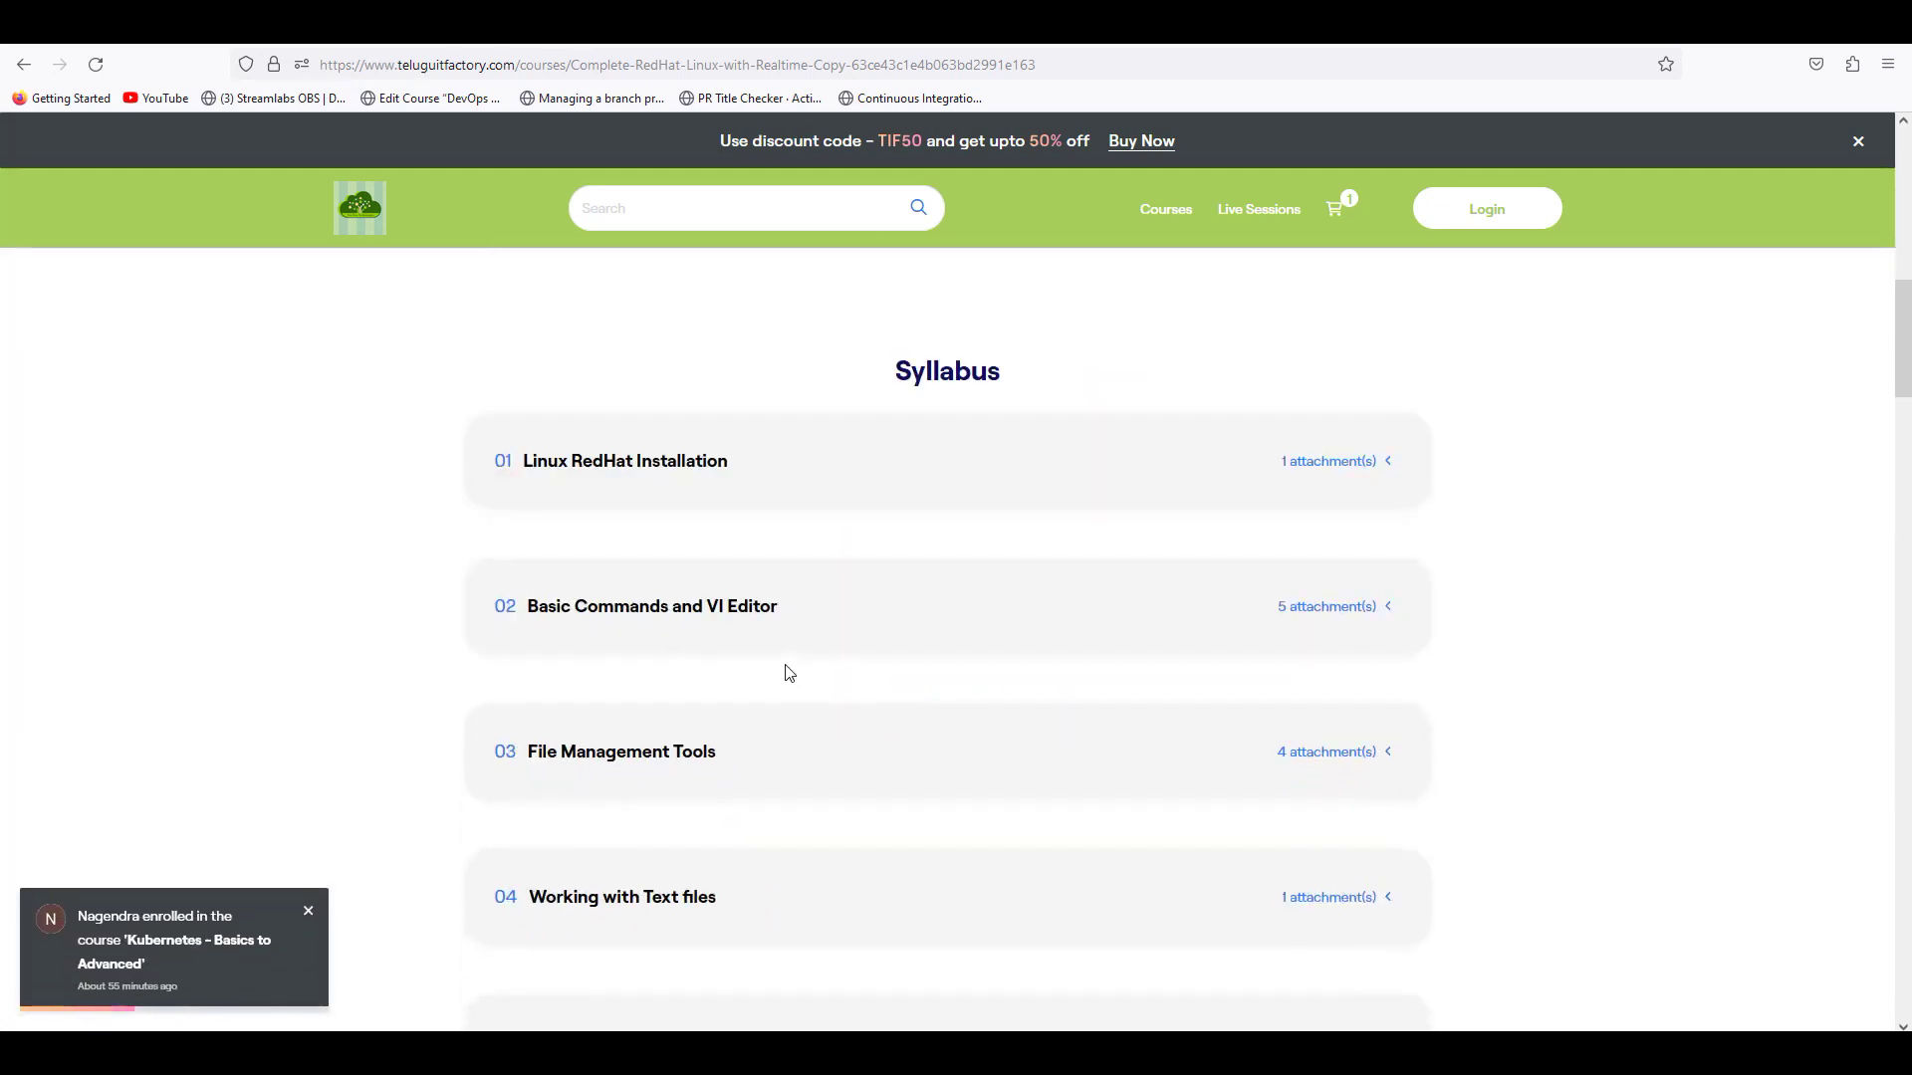
scroll(789, 676, down, 5)
scroll(788, 676, down, 5)
scroll(789, 676, down, 5)
scroll(762, 669, down, 4)
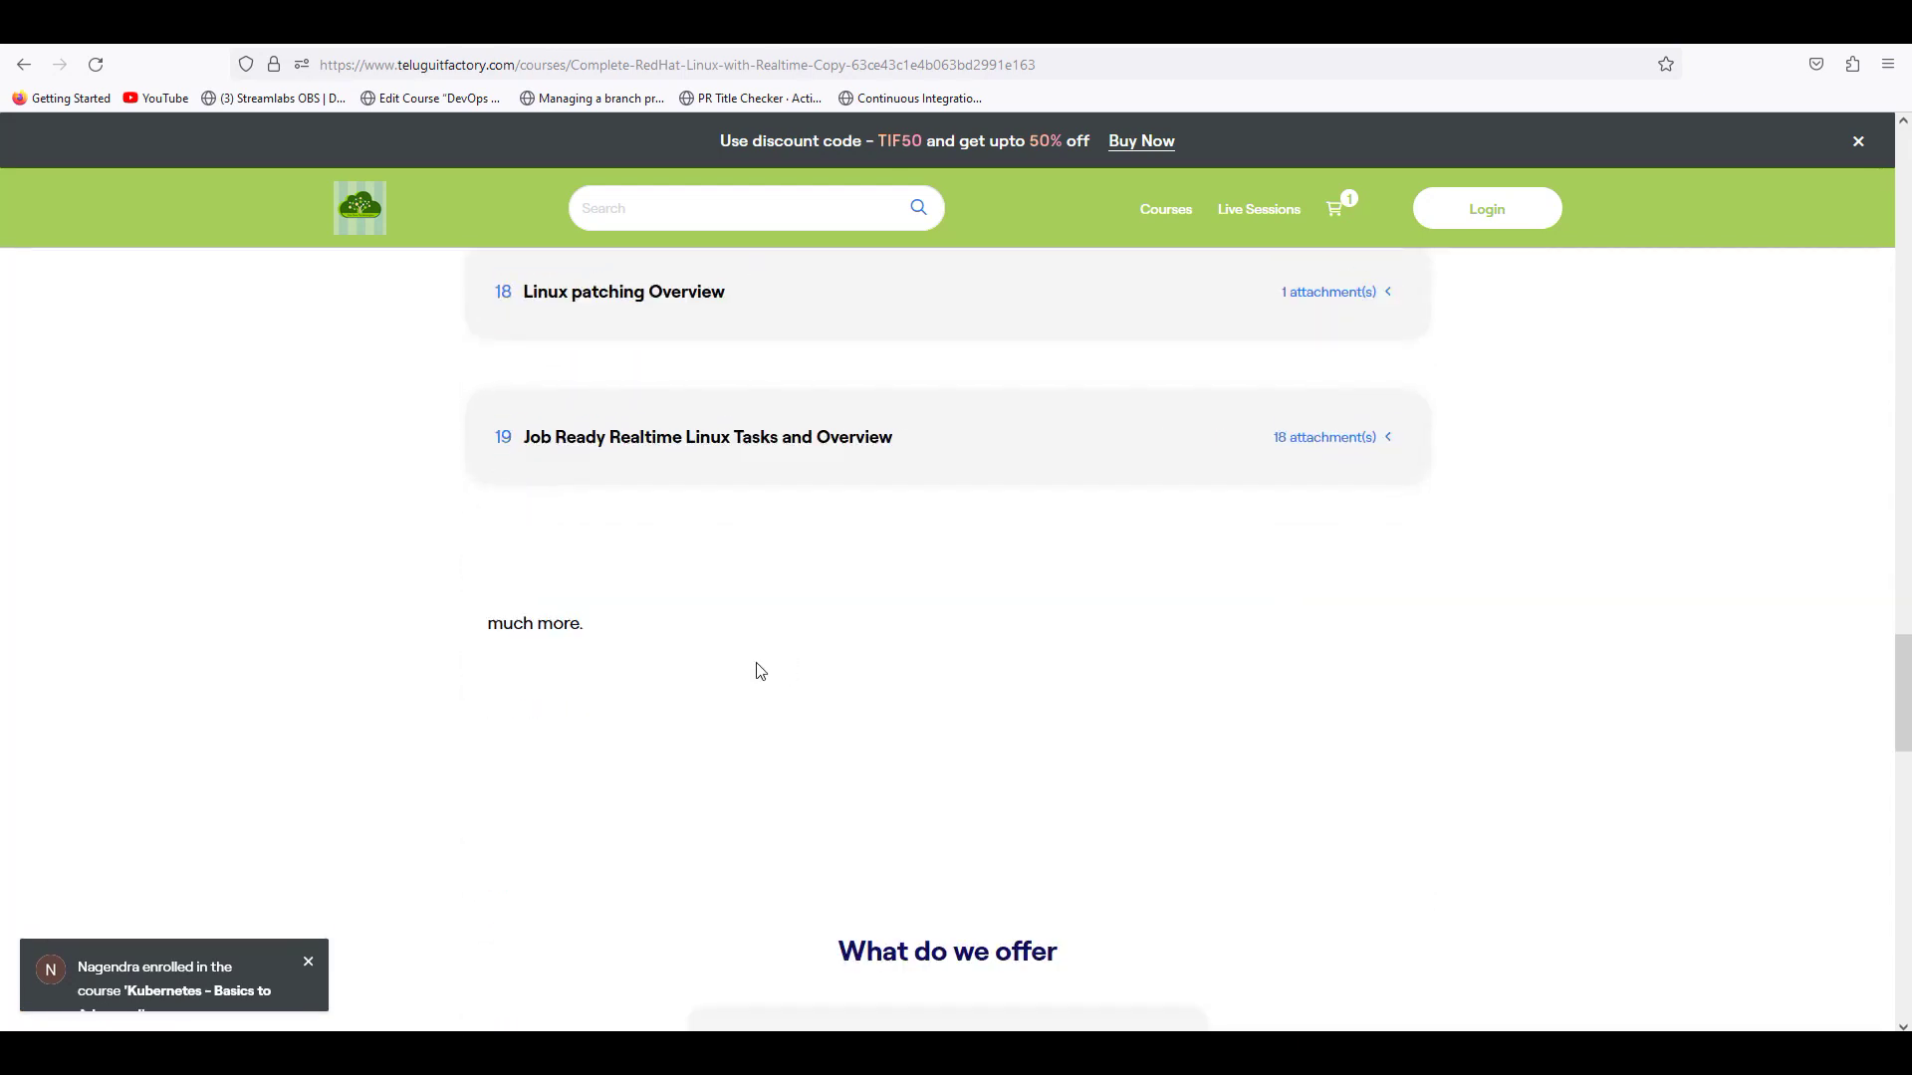
click(650, 451)
scroll(740, 770, down, 5)
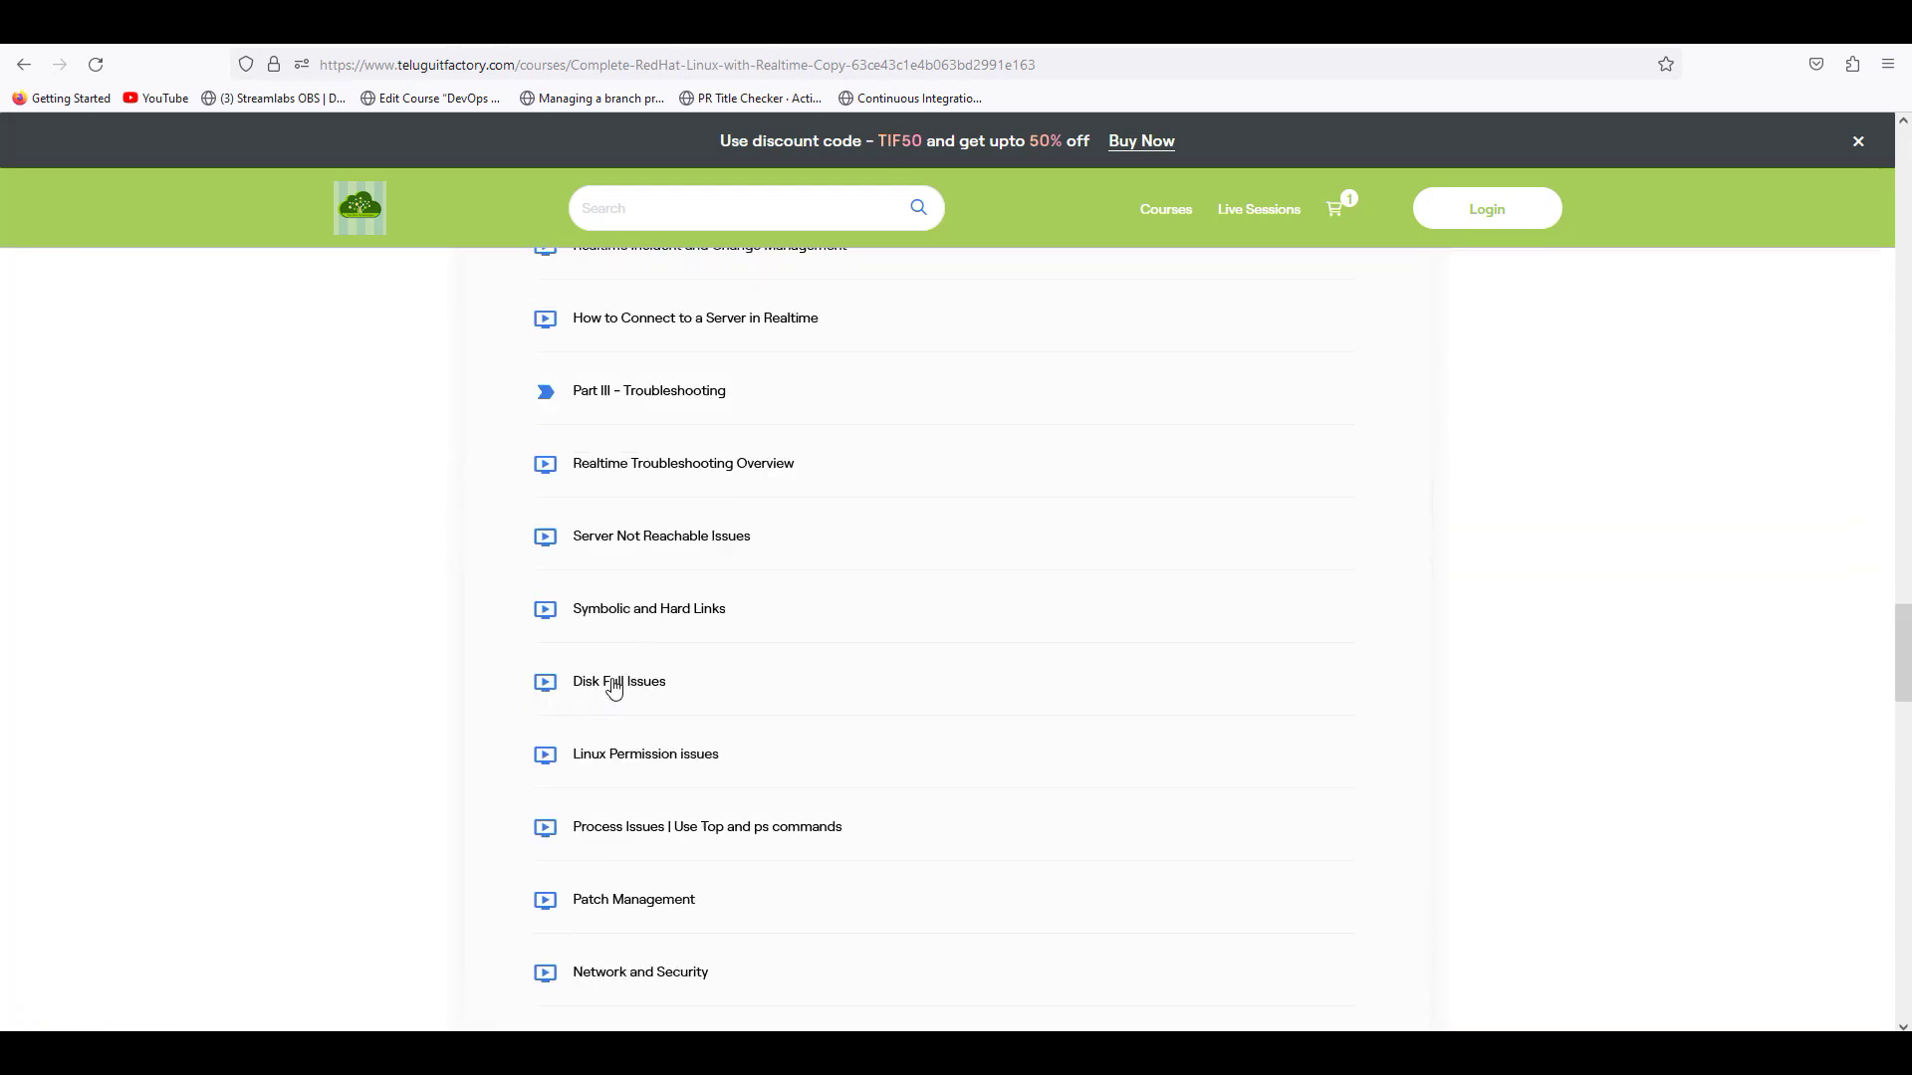
scroll(614, 698, down, 4)
scroll(612, 697, down, 2)
scroll(616, 679, up, 4)
scroll(616, 680, up, 4)
scroll(619, 675, up, 4)
scroll(619, 675, up, 5)
scroll(618, 675, up, 5)
scroll(634, 665, up, 5)
scroll(648, 658, up, 5)
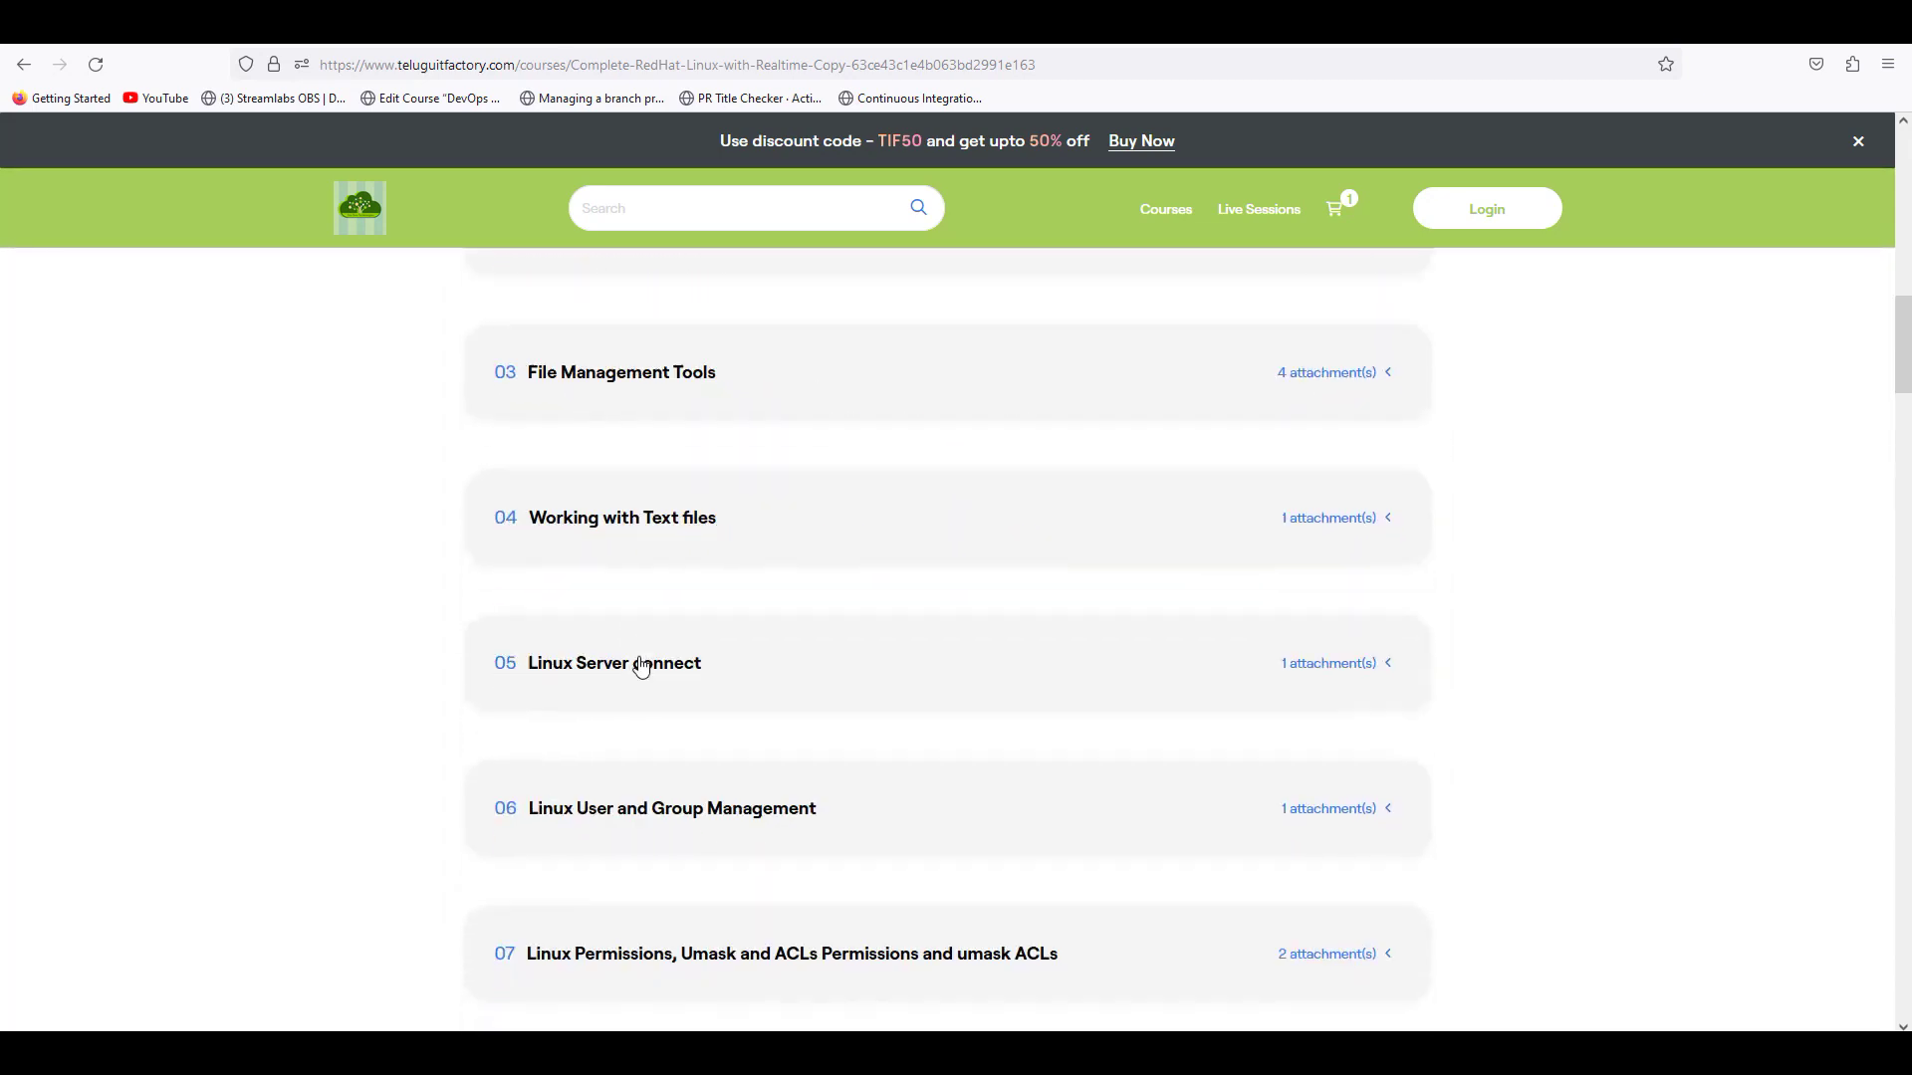
scroll(649, 659, up, 5)
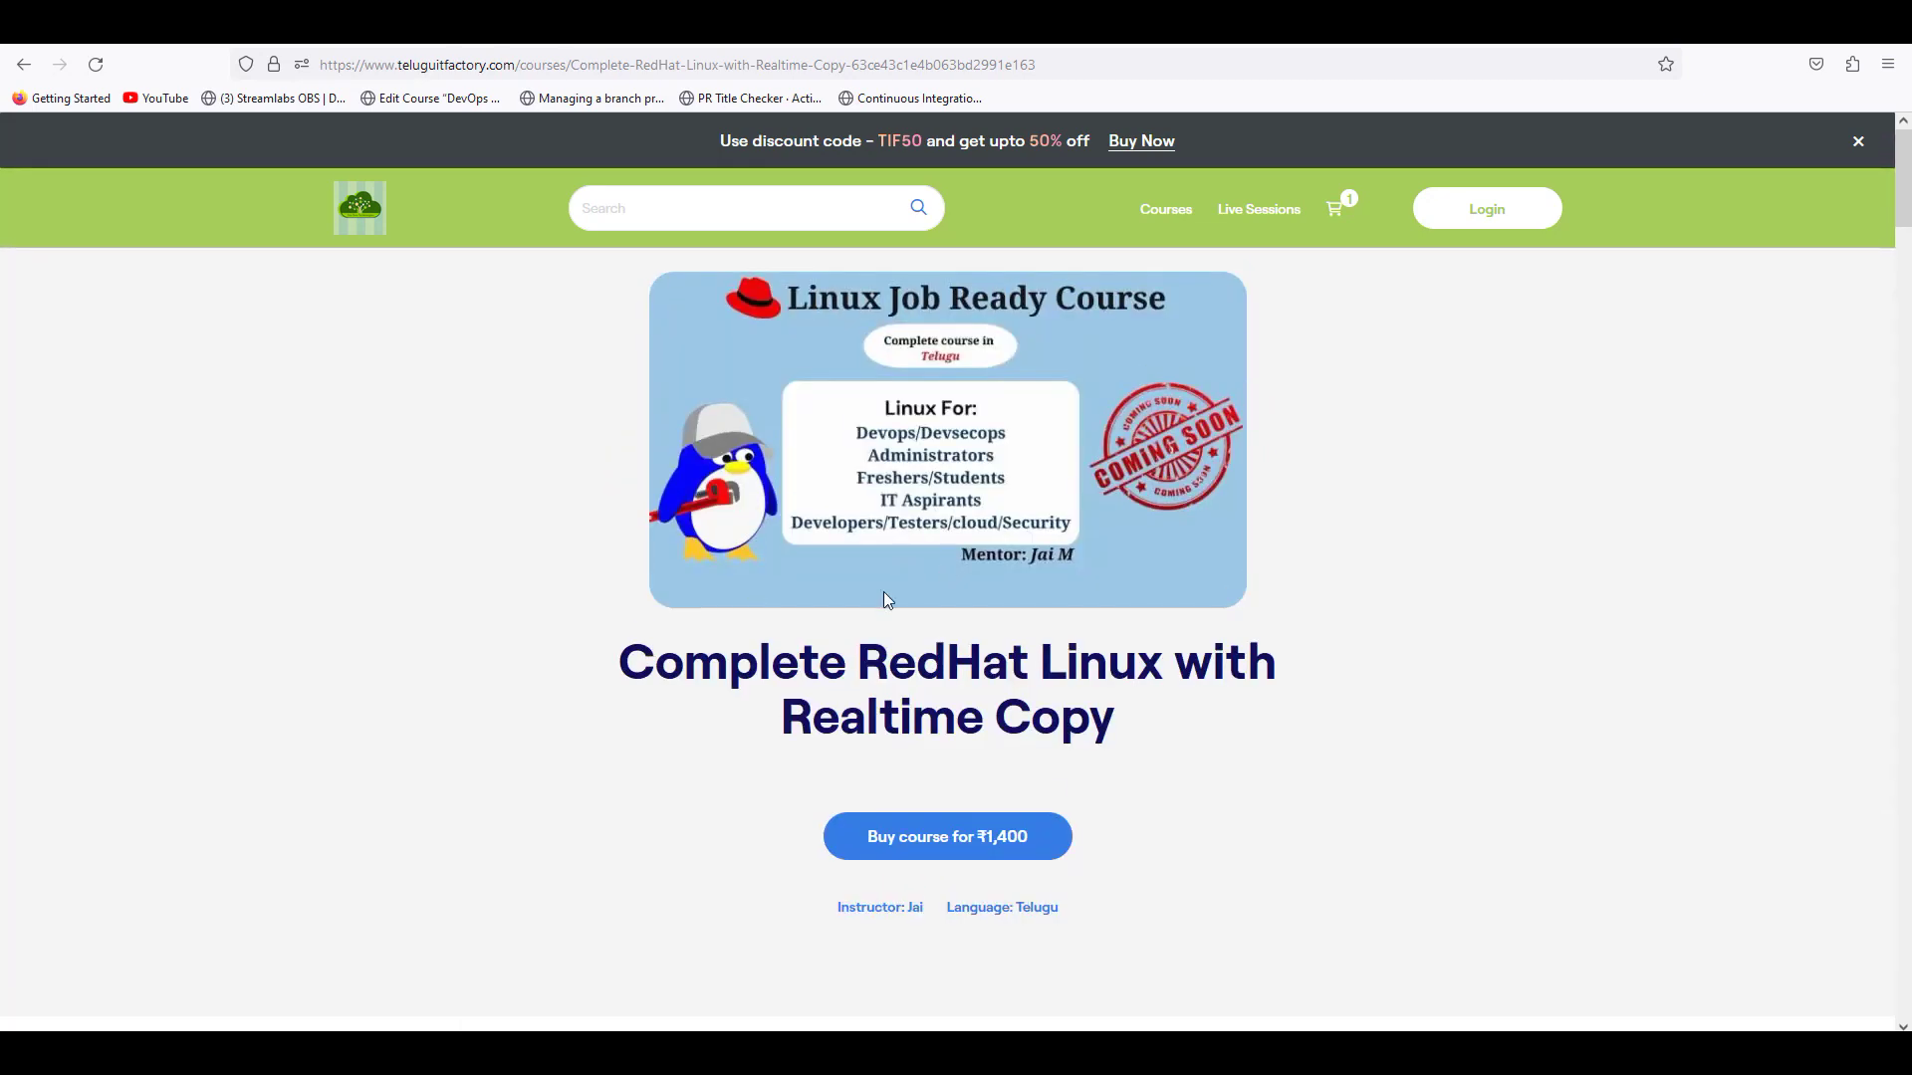
Step: Look over the section's lectures, then return to the course store listing
drag(866, 440, 925, 476)
click(1160, 217)
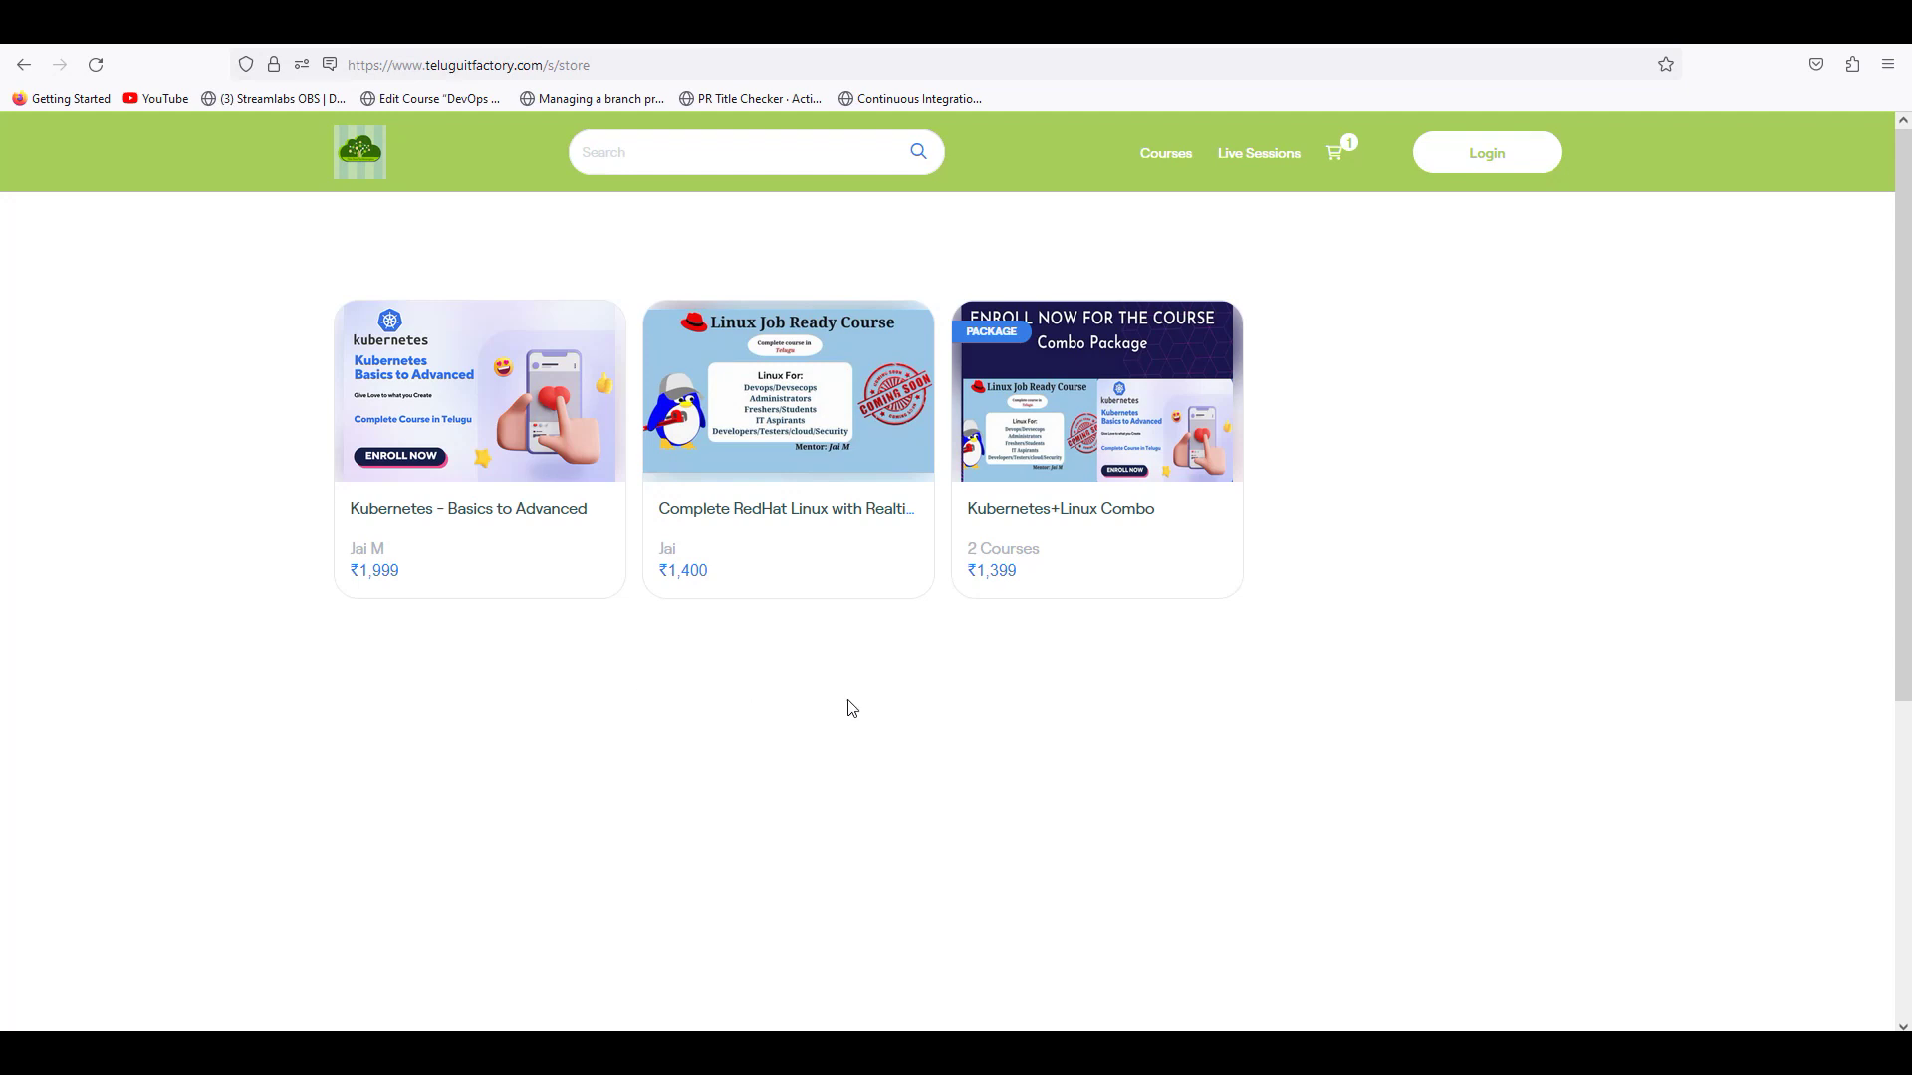
click(1030, 425)
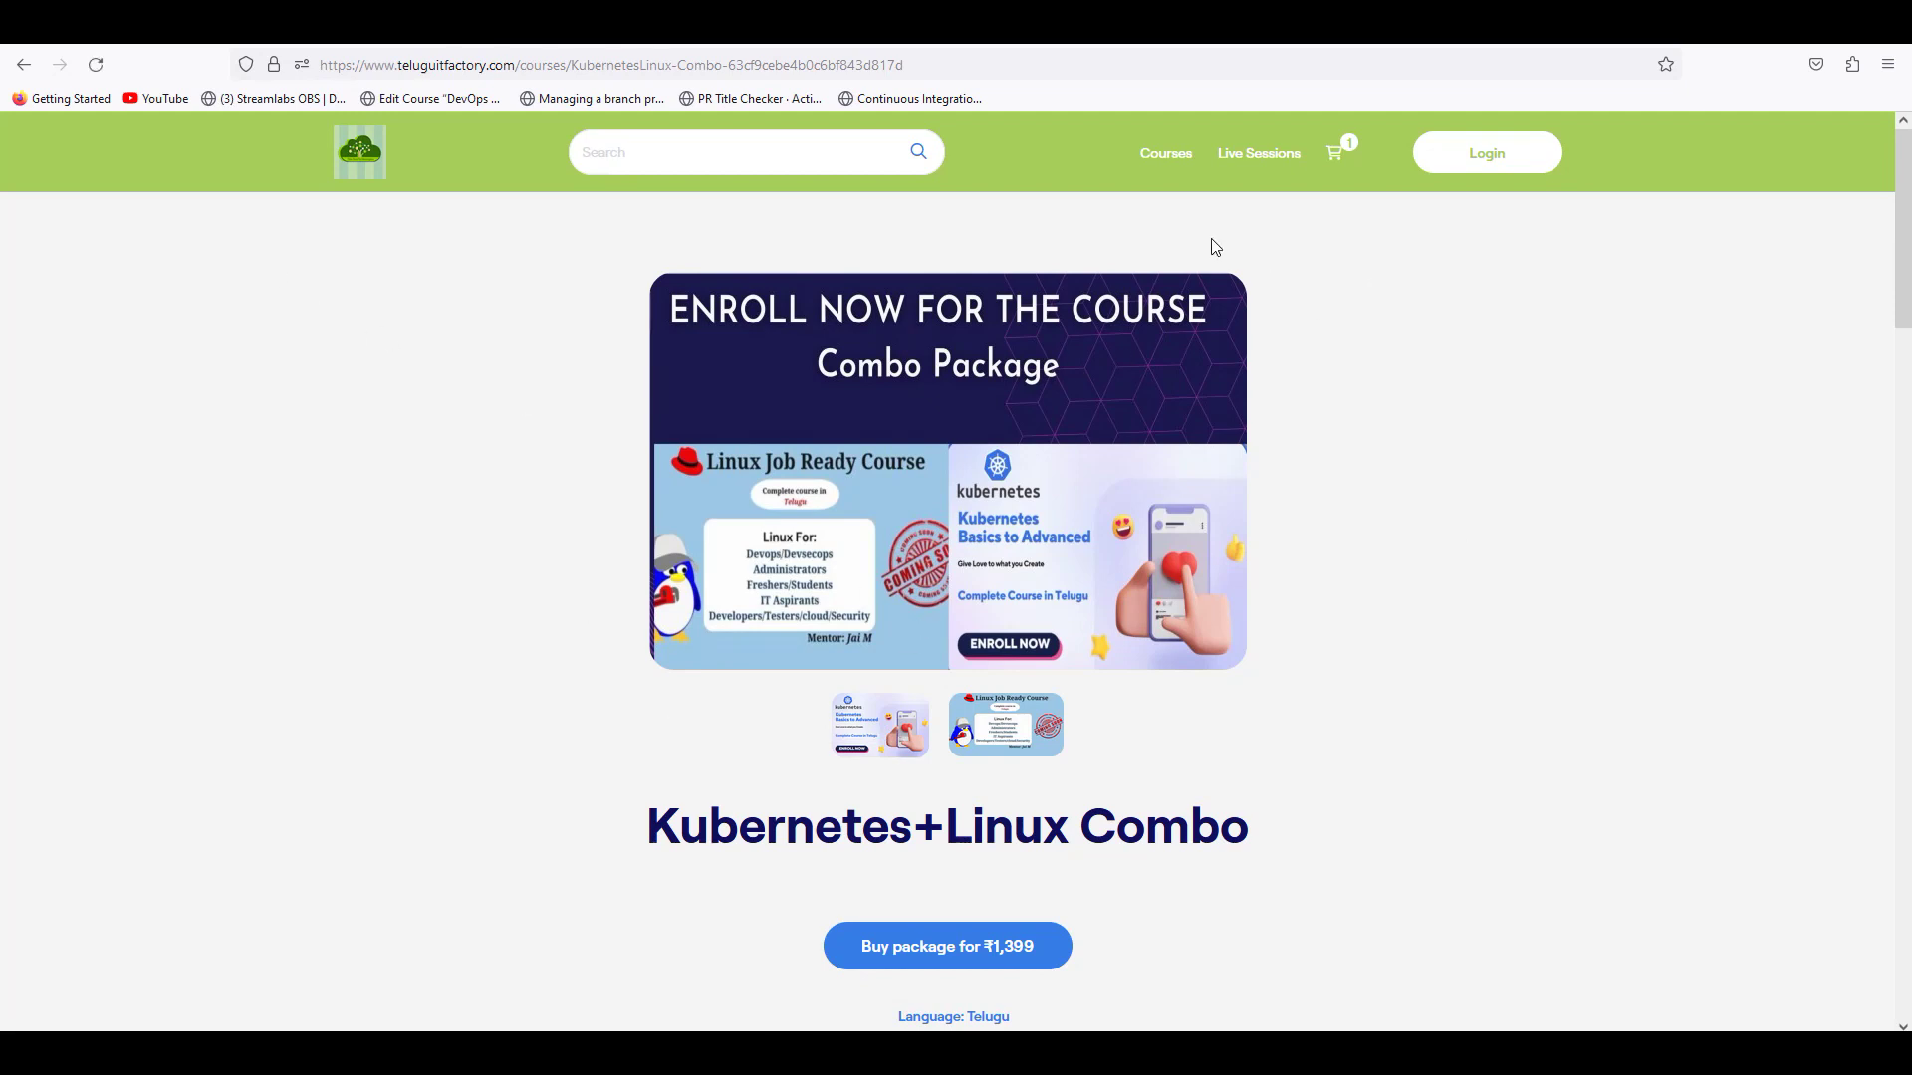
click(1167, 153)
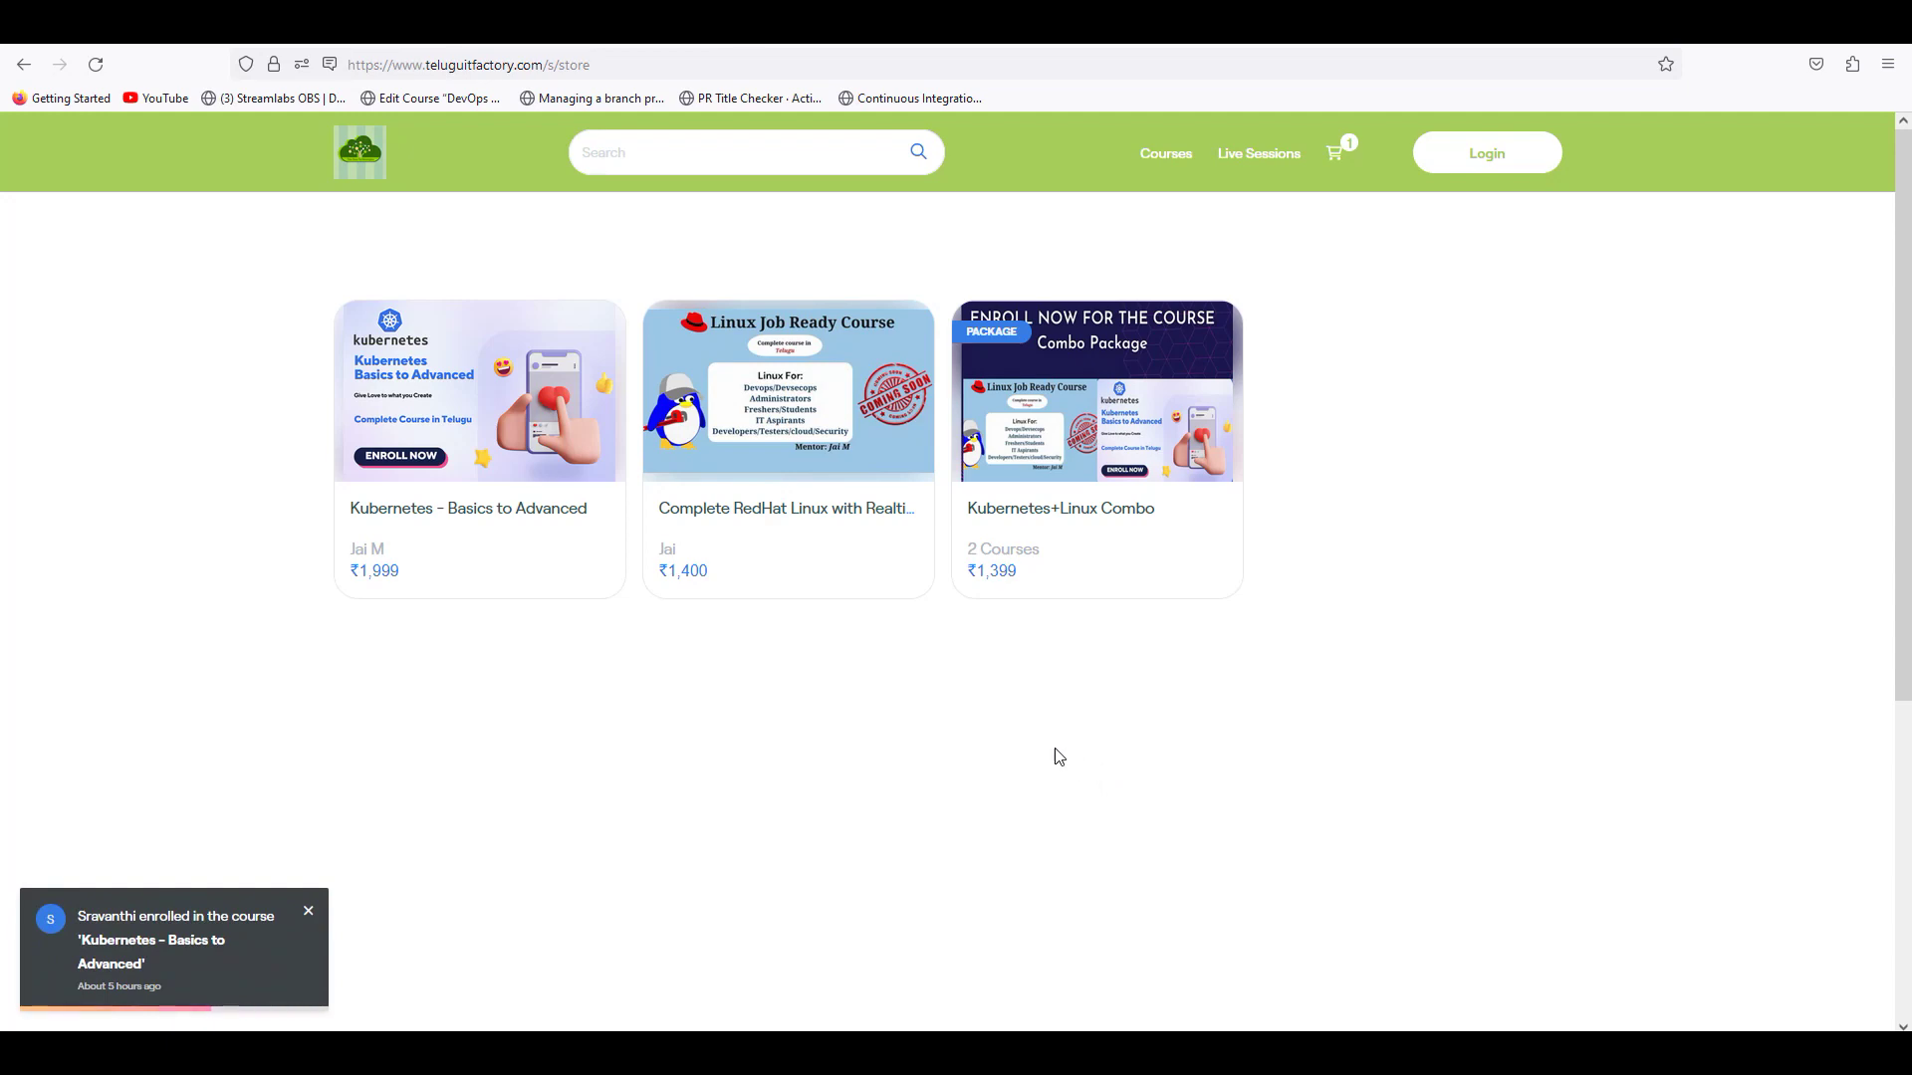
click(831, 449)
scroll(1025, 651, down, 8)
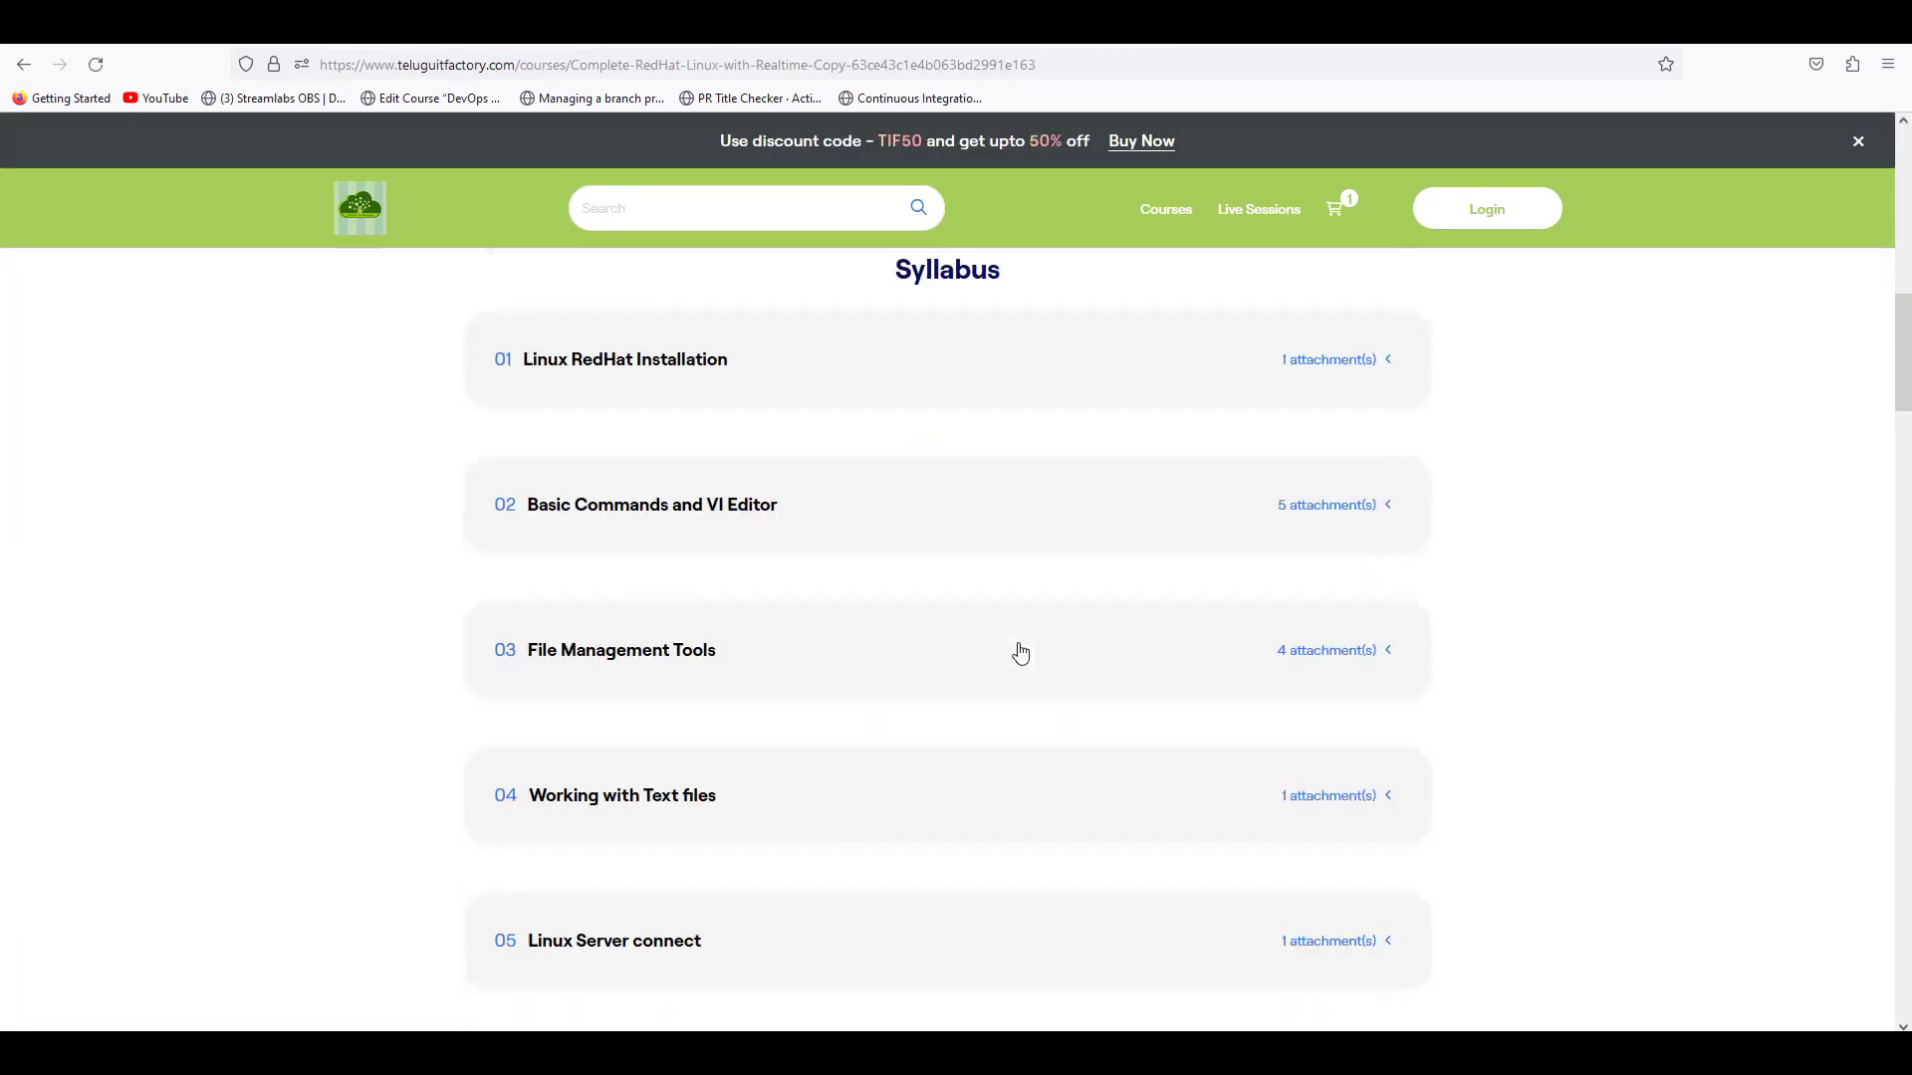
scroll(1020, 651, down, 6)
scroll(1017, 652, down, 4)
scroll(1013, 653, down, 6)
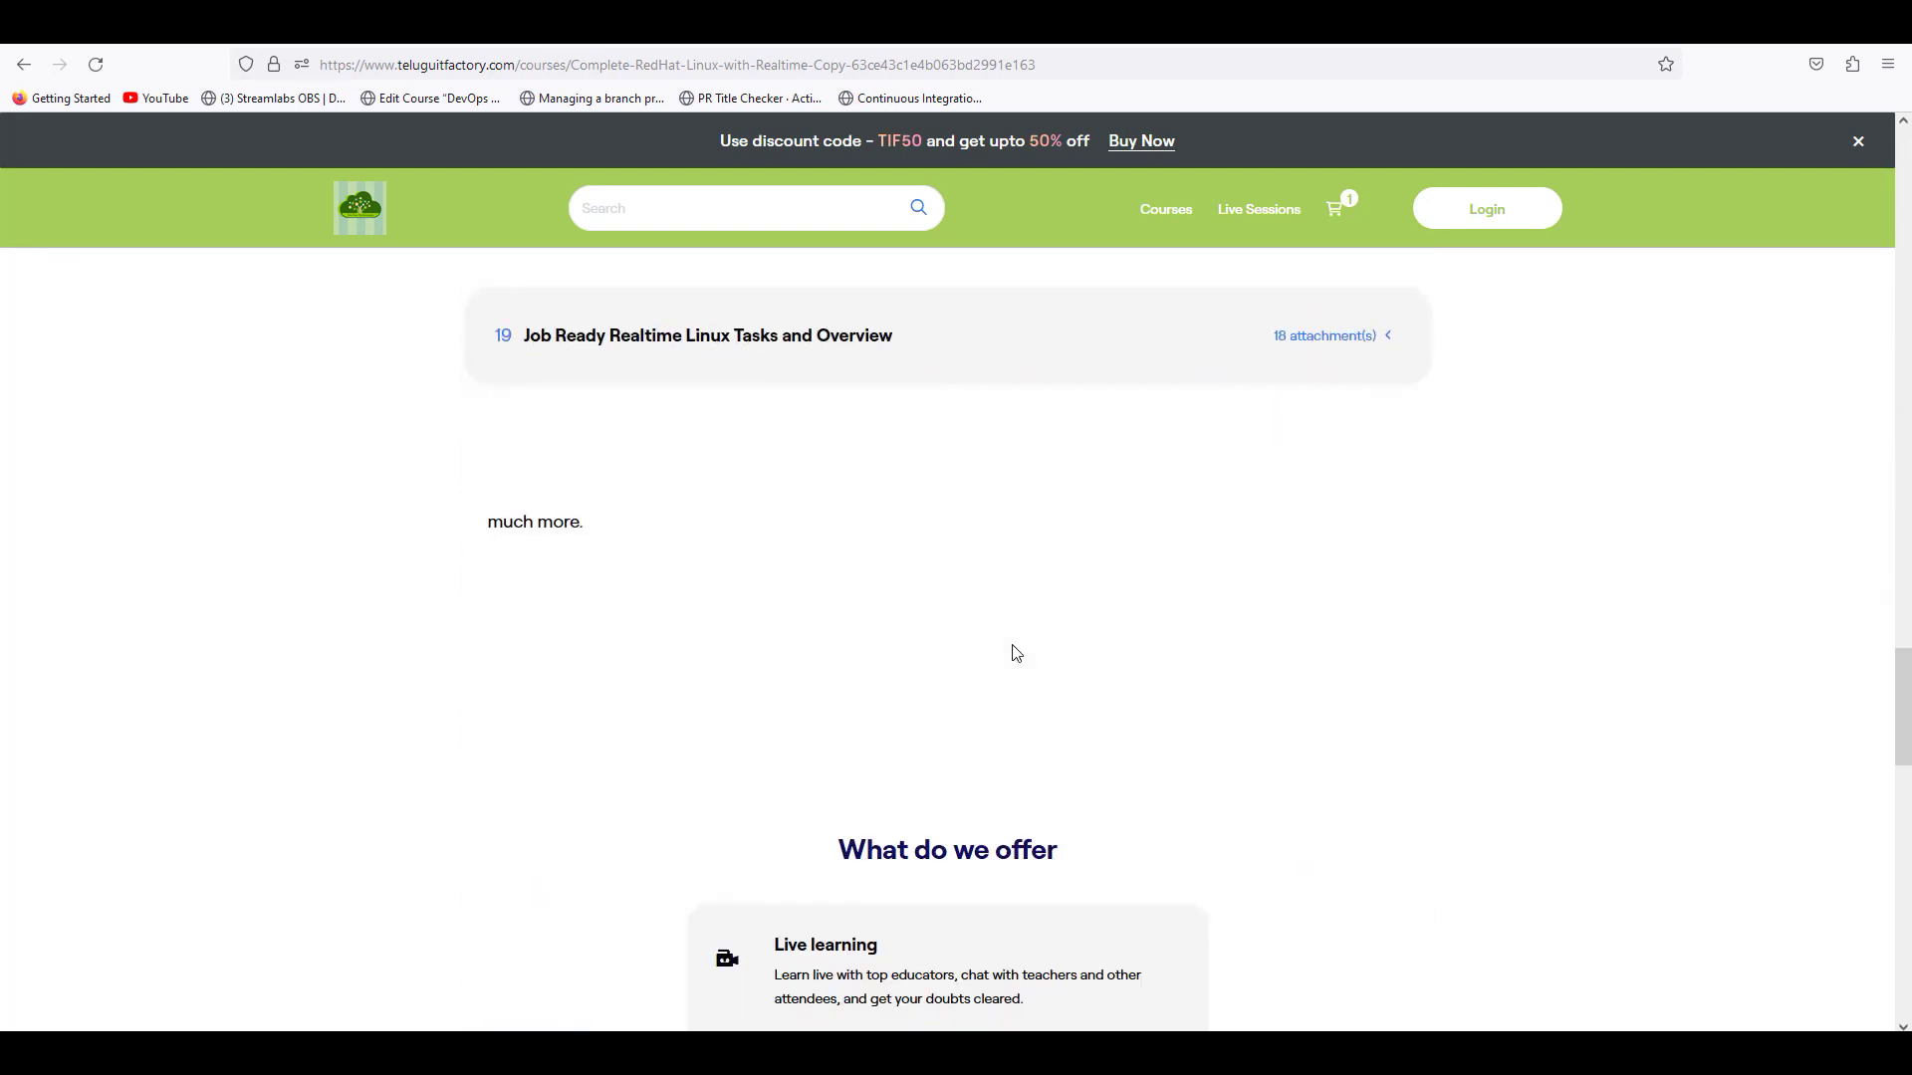
click(711, 352)
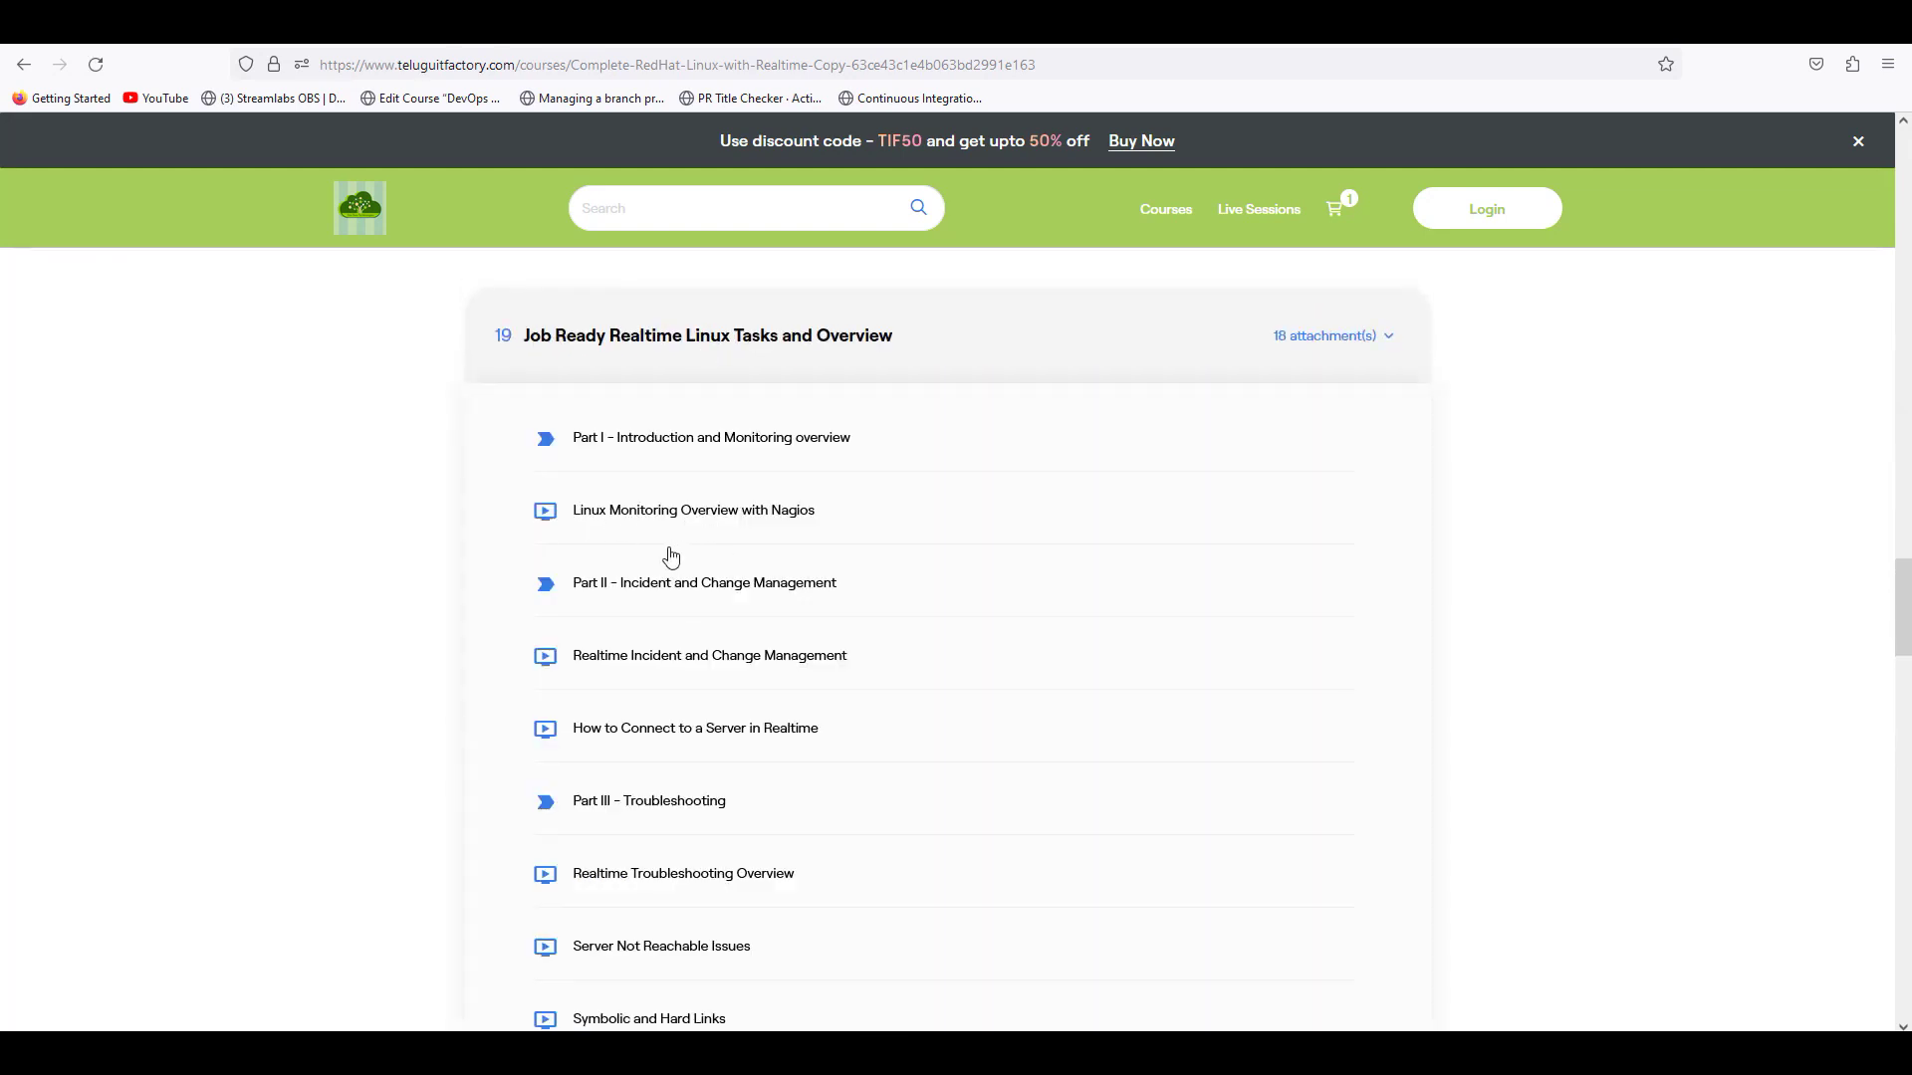
drag(591, 665, 830, 665)
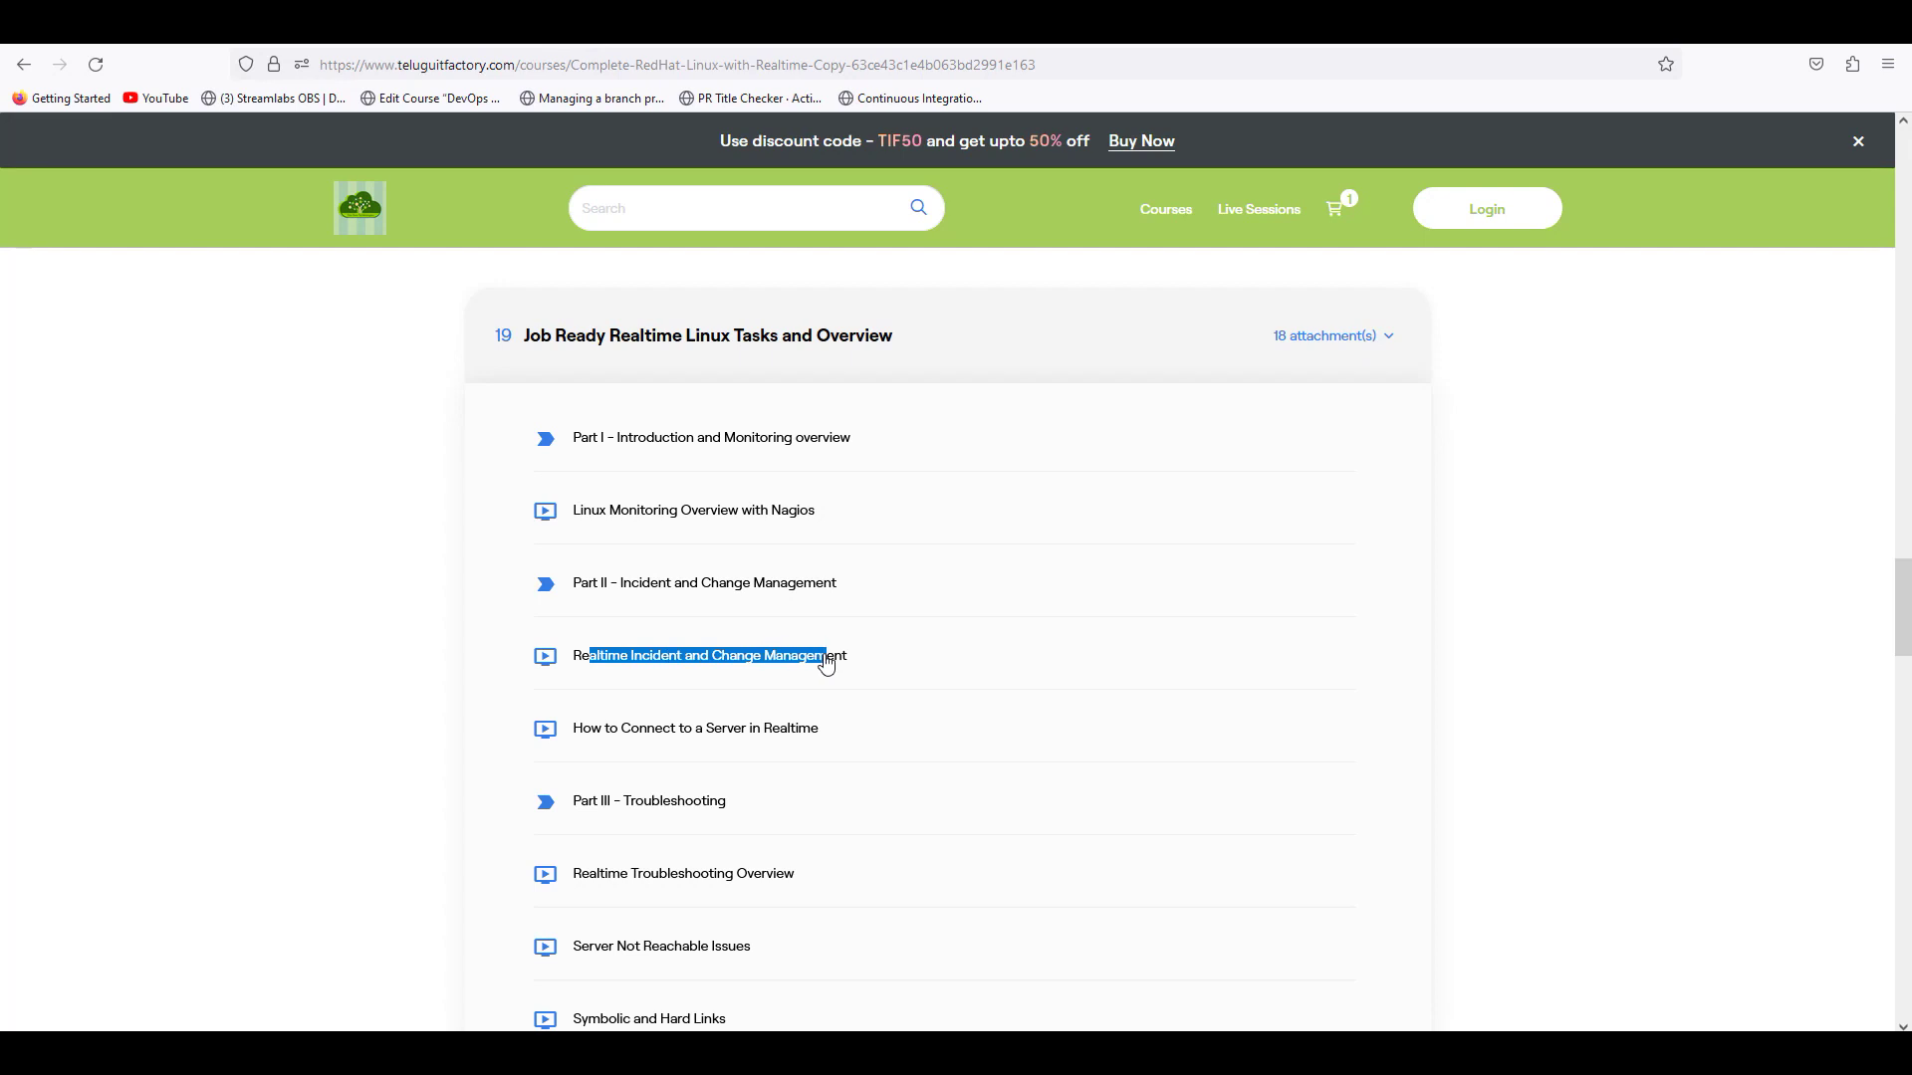
click(830, 665)
scroll(883, 669, down, 2)
scroll(673, 777, down, 2)
scroll(672, 777, down, 5)
scroll(672, 777, down, 3)
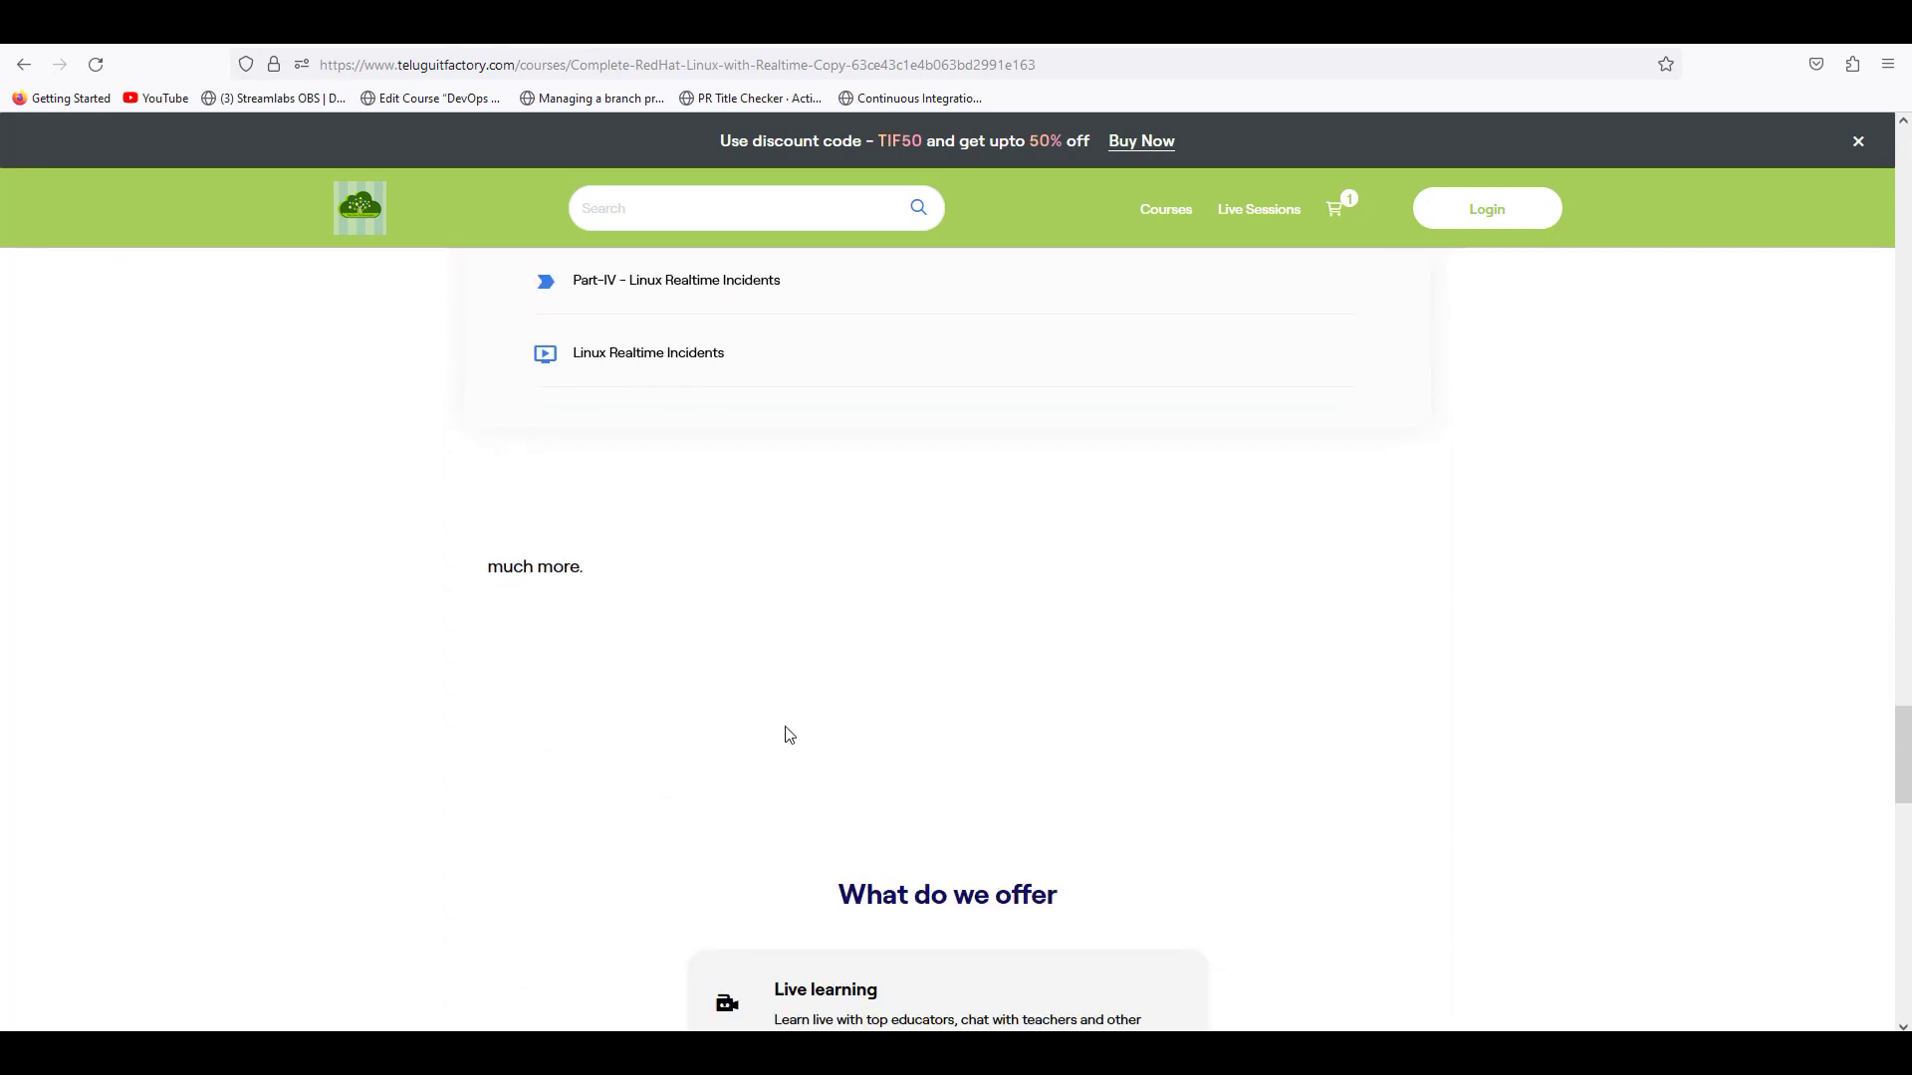
scroll(687, 567, up, 1)
drag(608, 454, 696, 454)
click(721, 534)
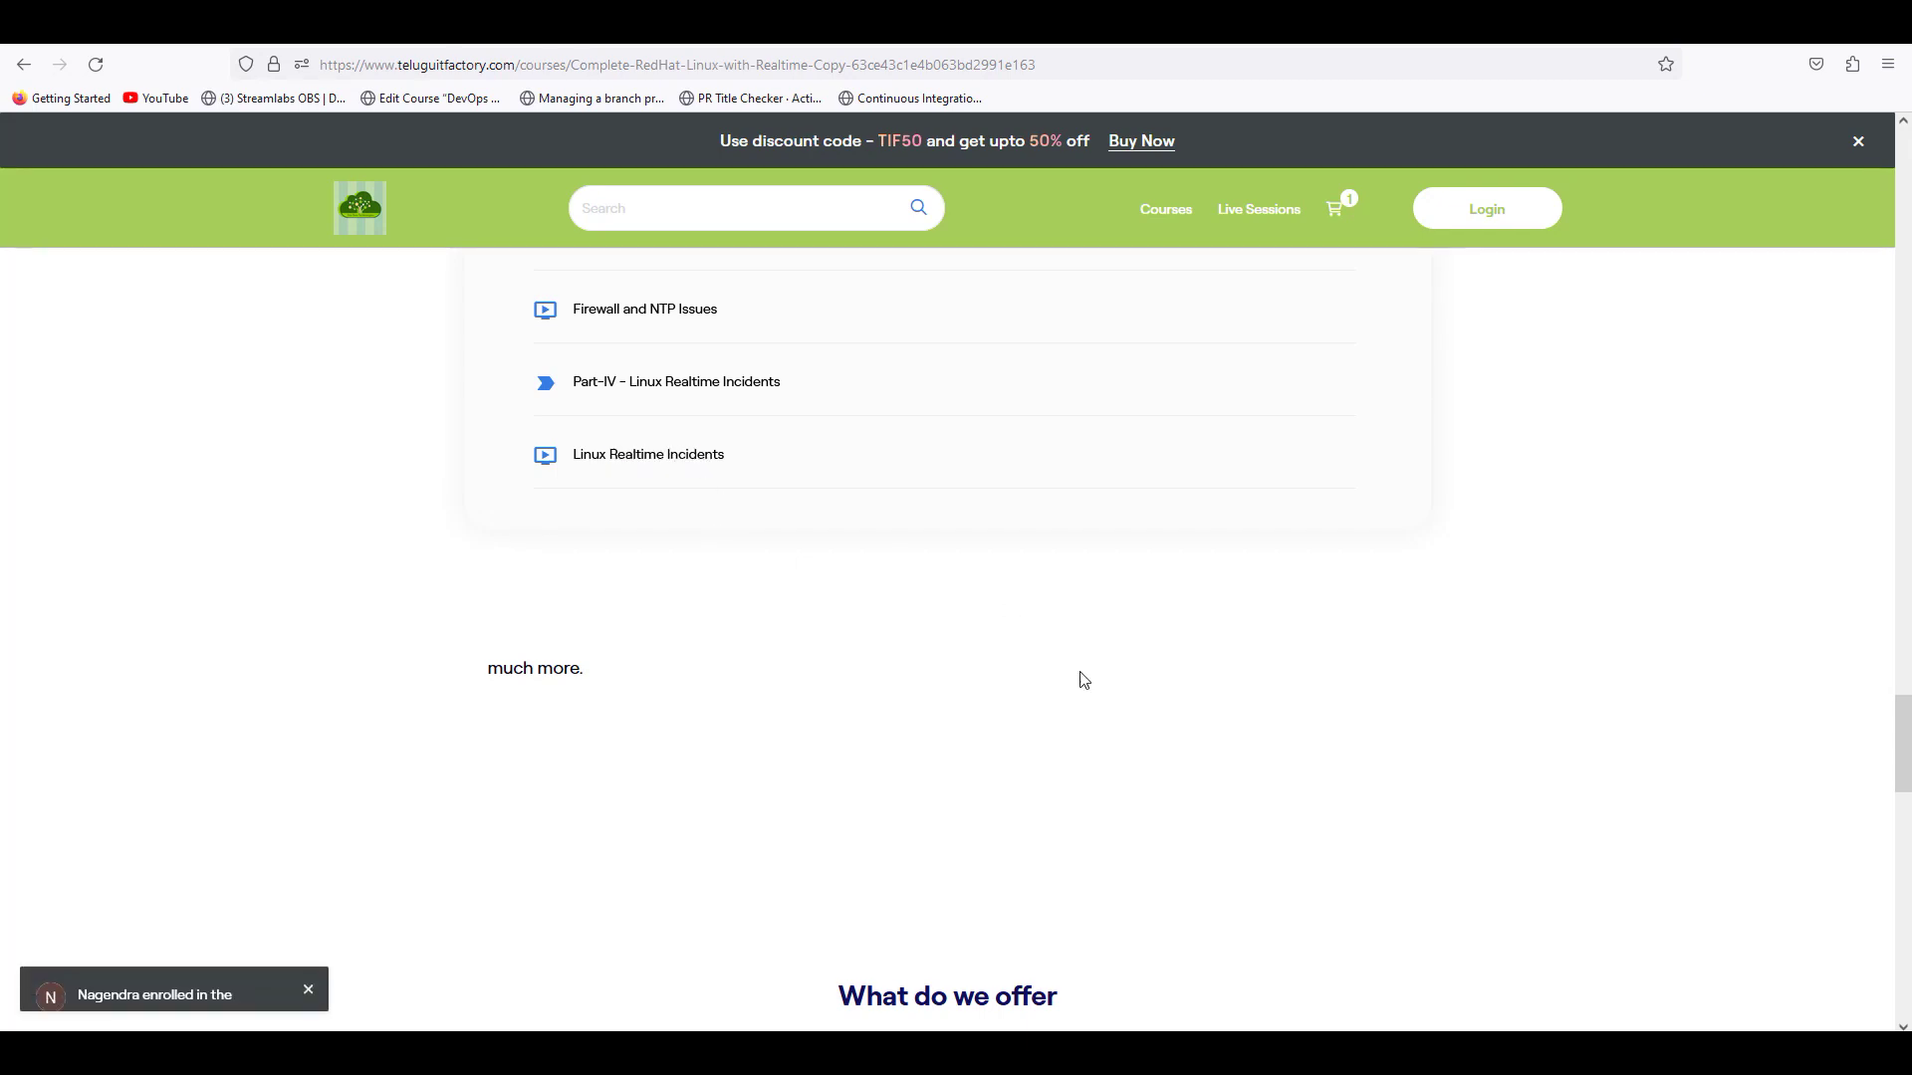
scroll(1016, 702, up, 5)
scroll(1031, 748, up, 8)
scroll(1051, 784, up, 6)
scroll(1050, 785, up, 6)
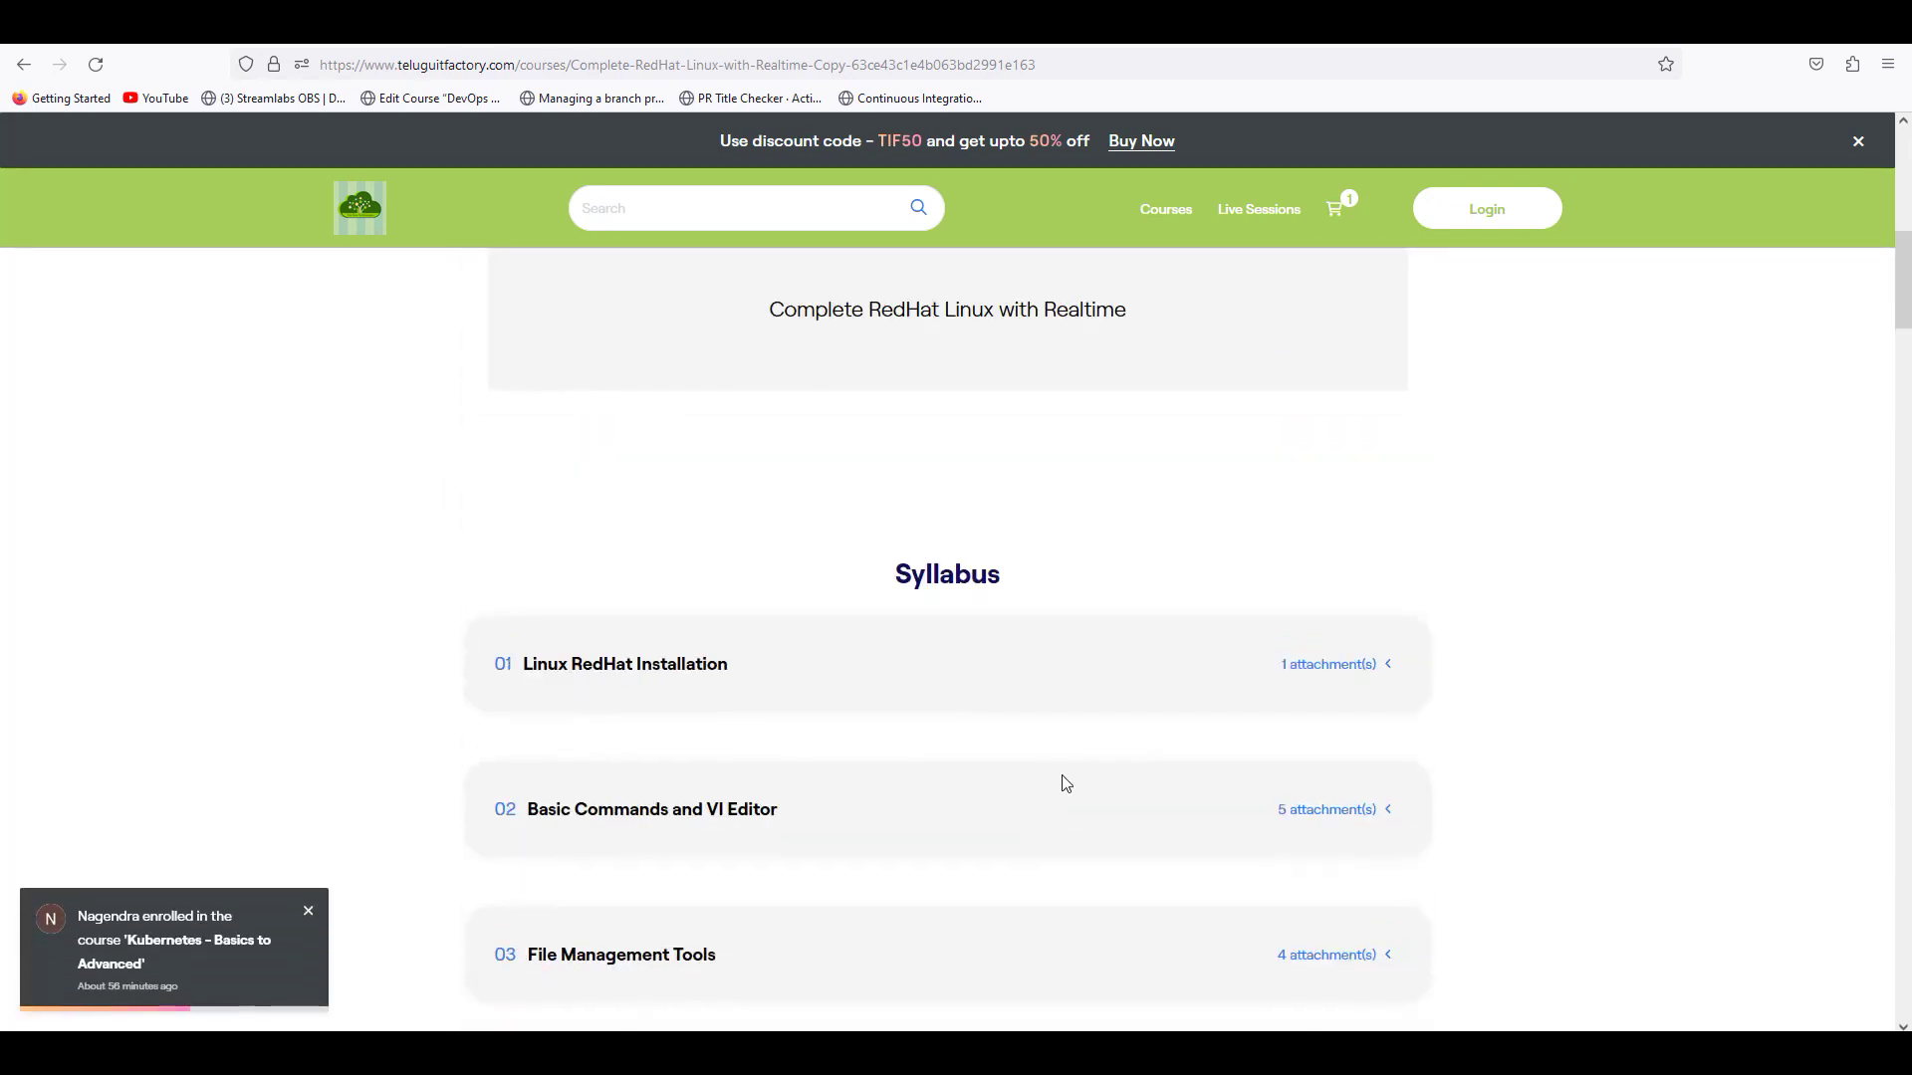
scroll(1061, 776, up, 6)
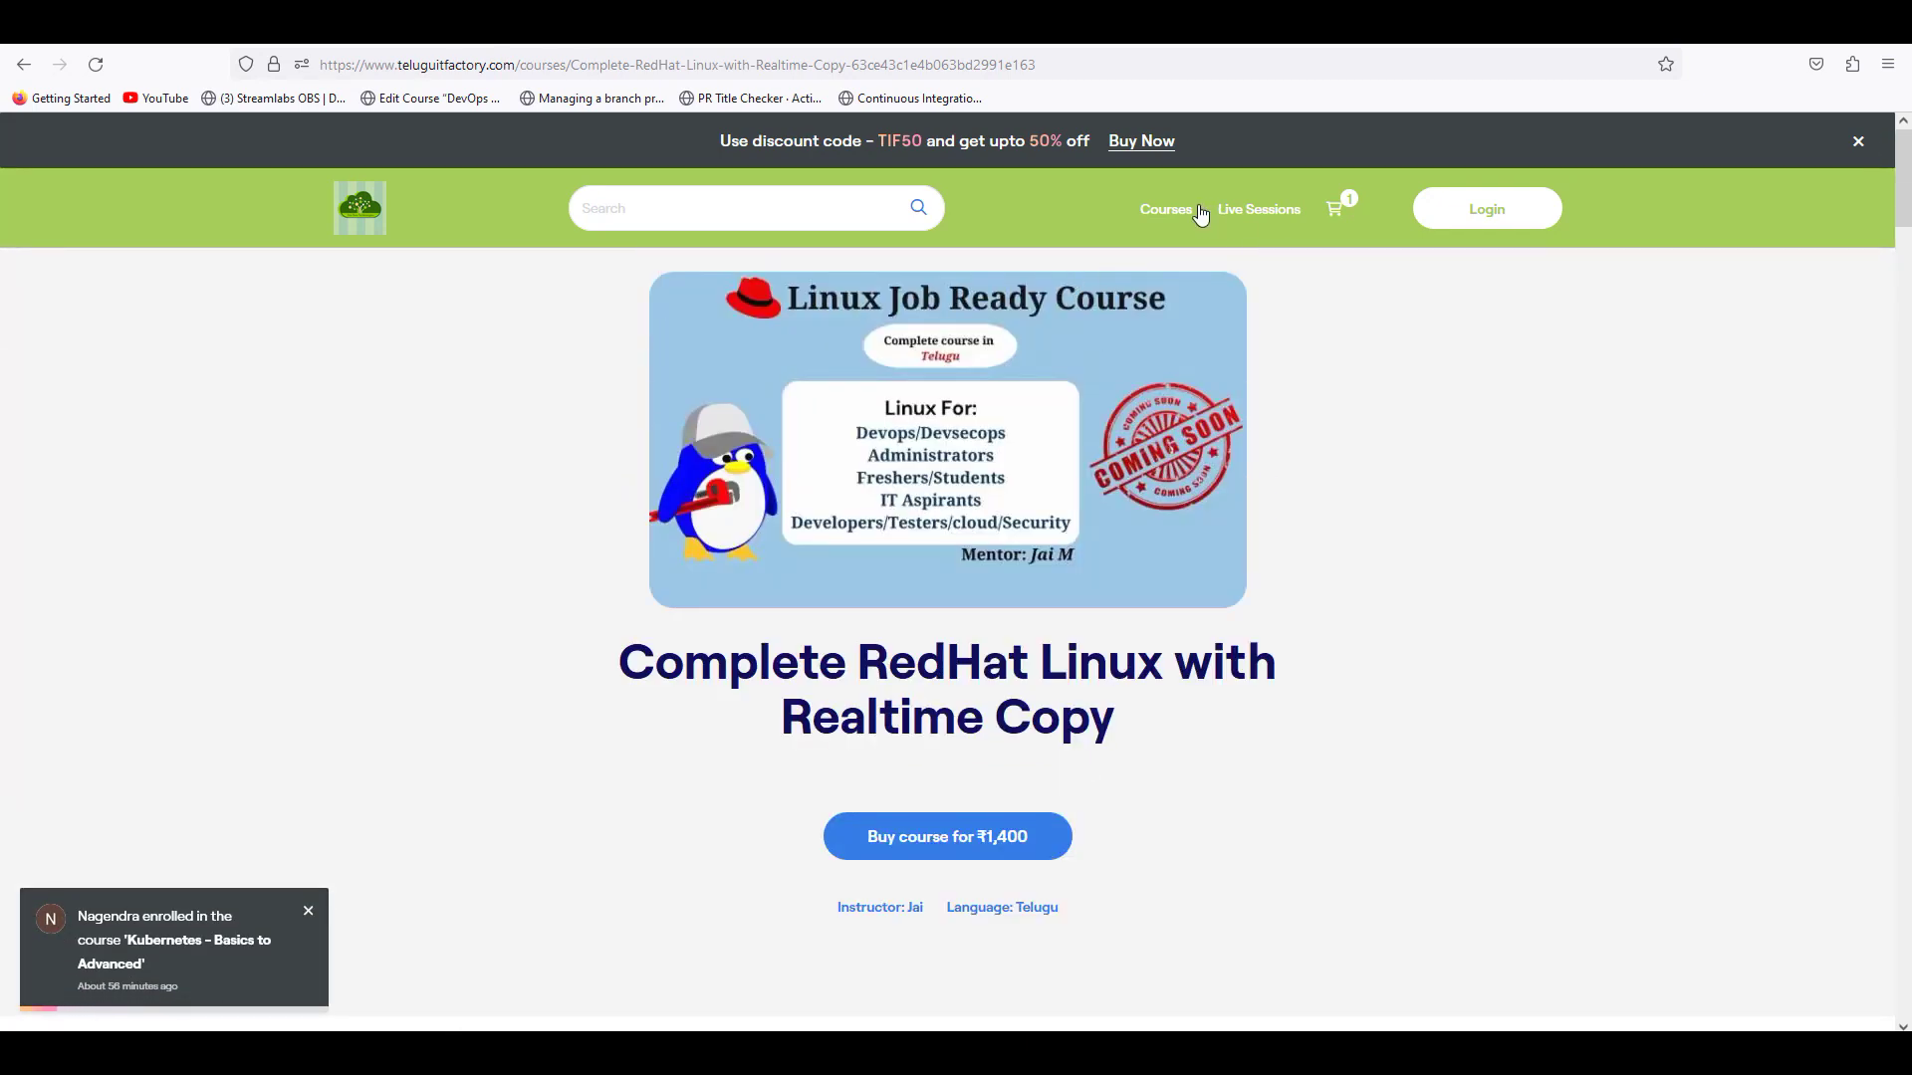
click(1165, 209)
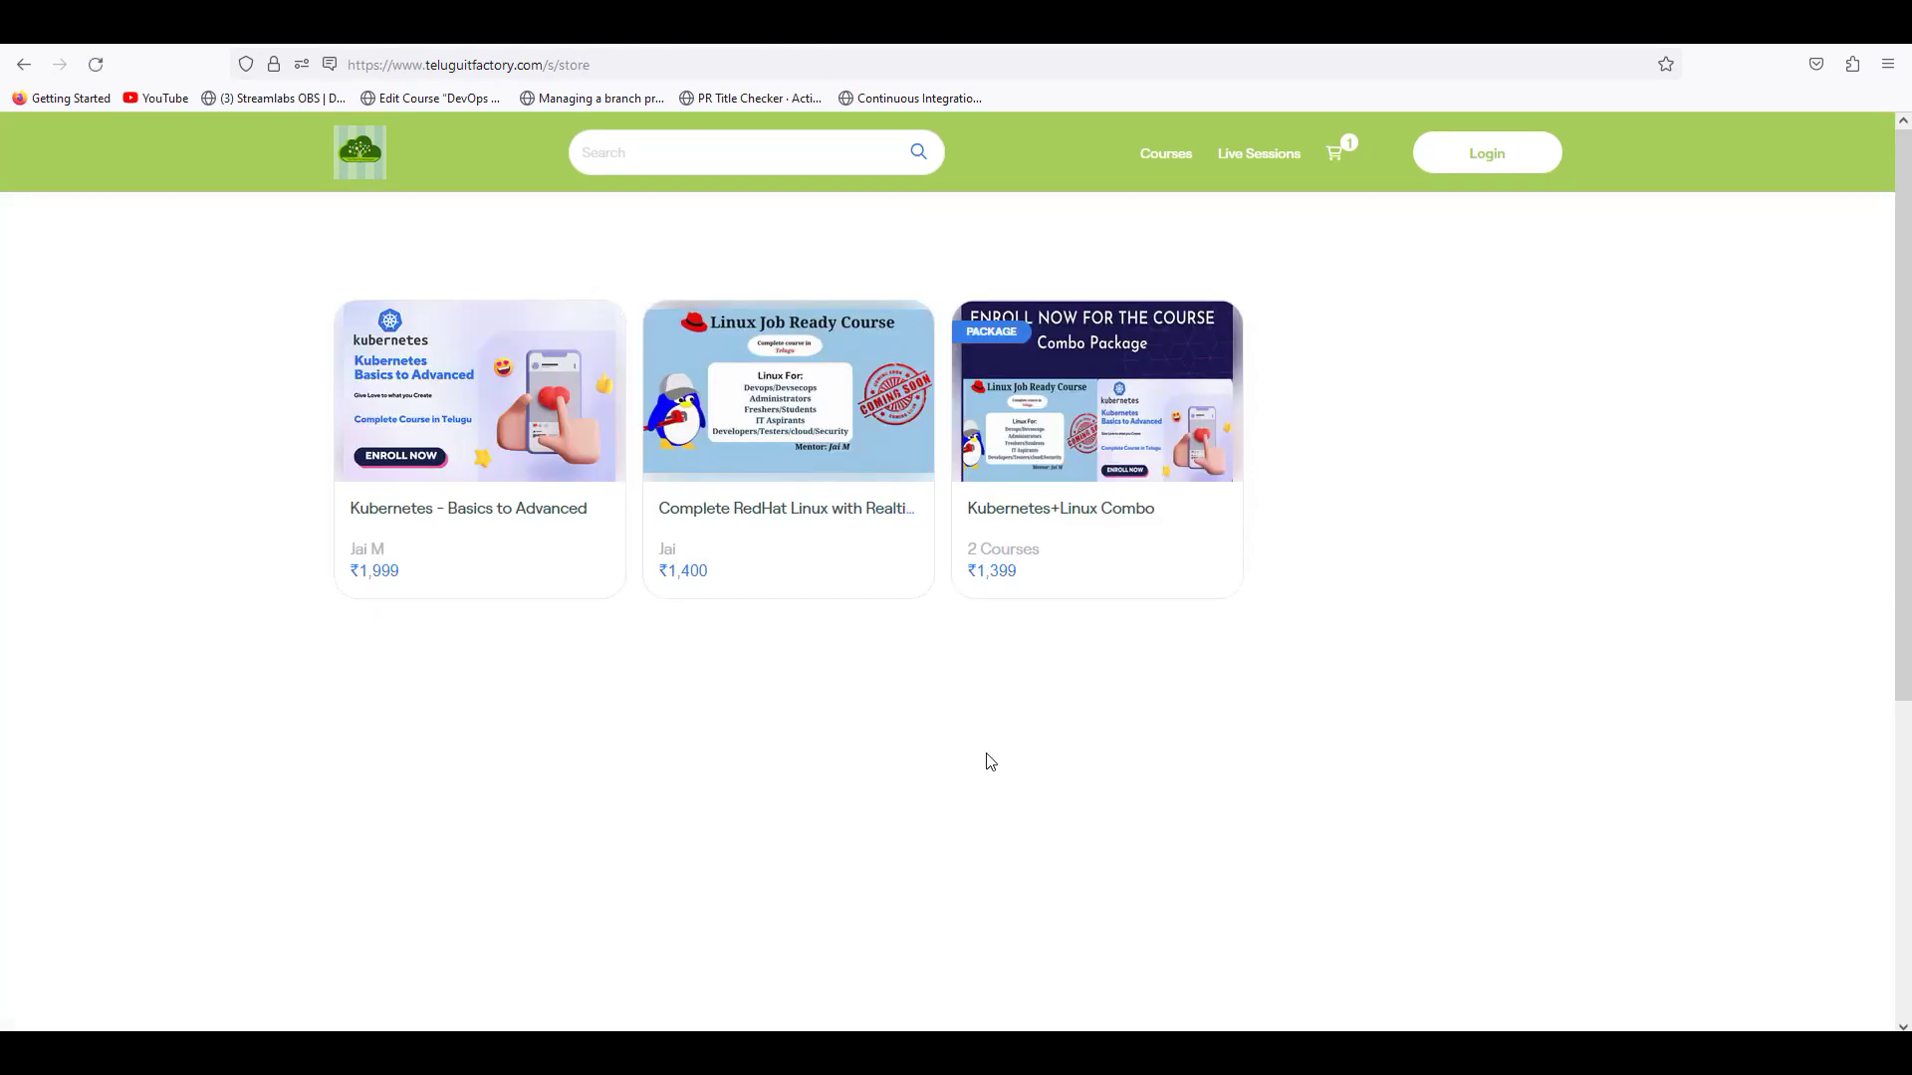